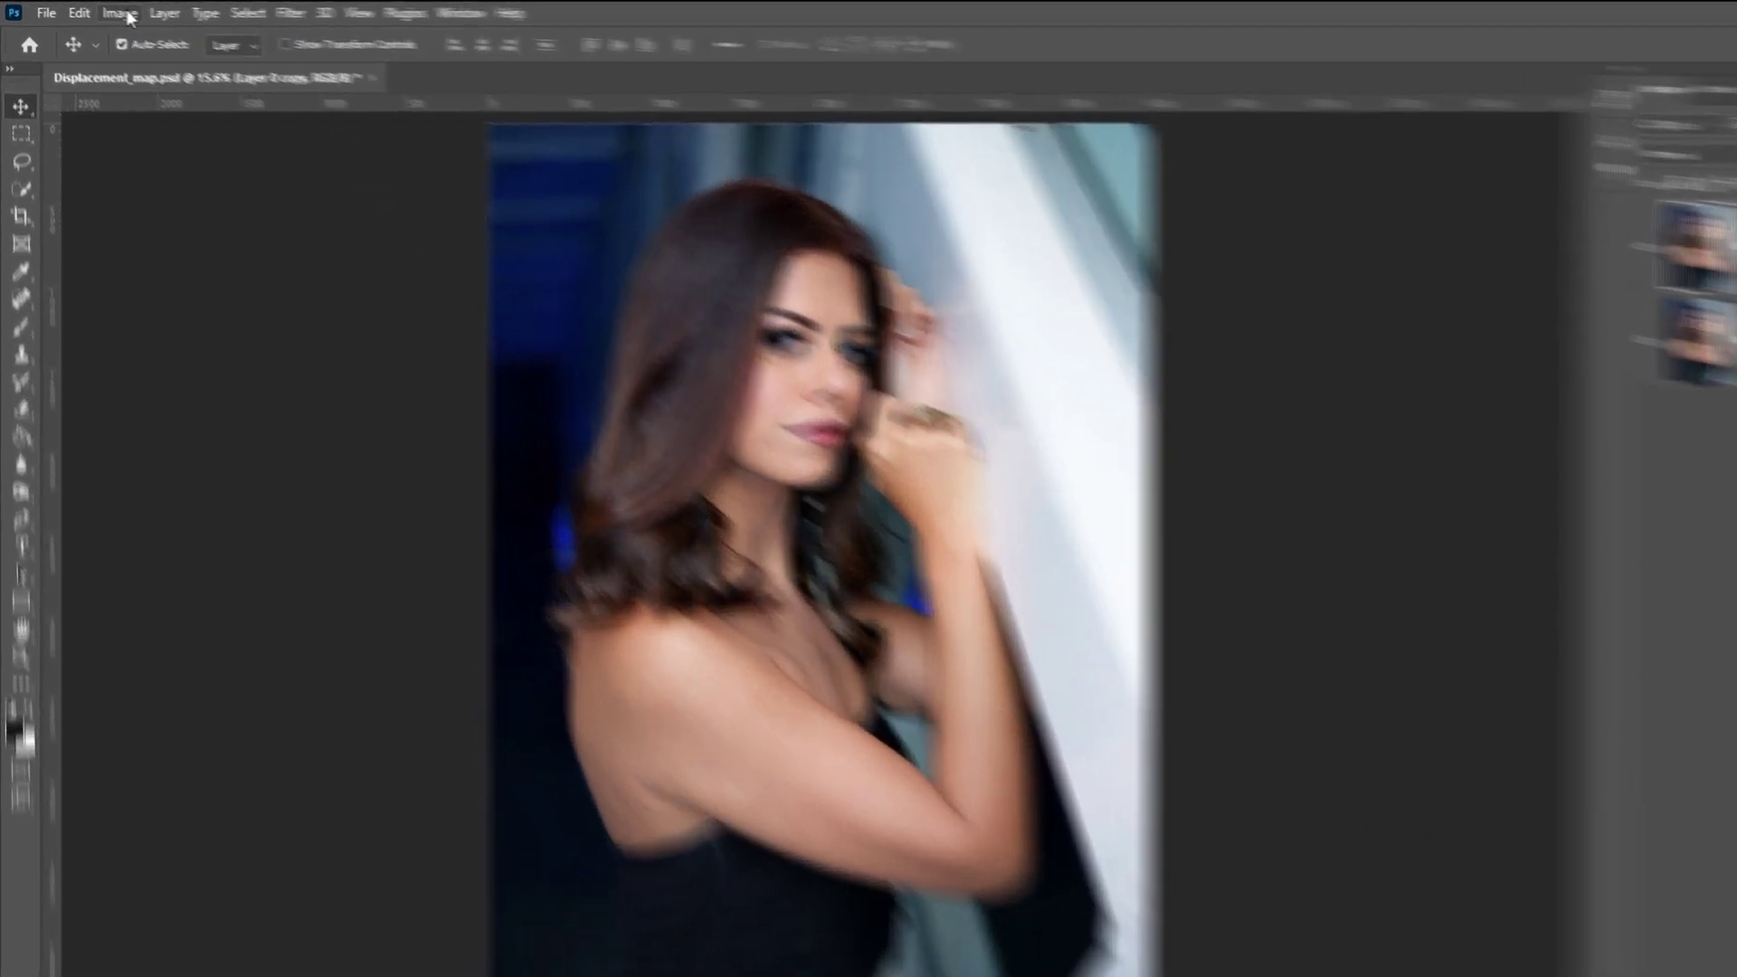
Step: Desaturate the duplicated portrait layer so it becomes black and white
{"action": "left_click", "coordinate": [127, 14]}
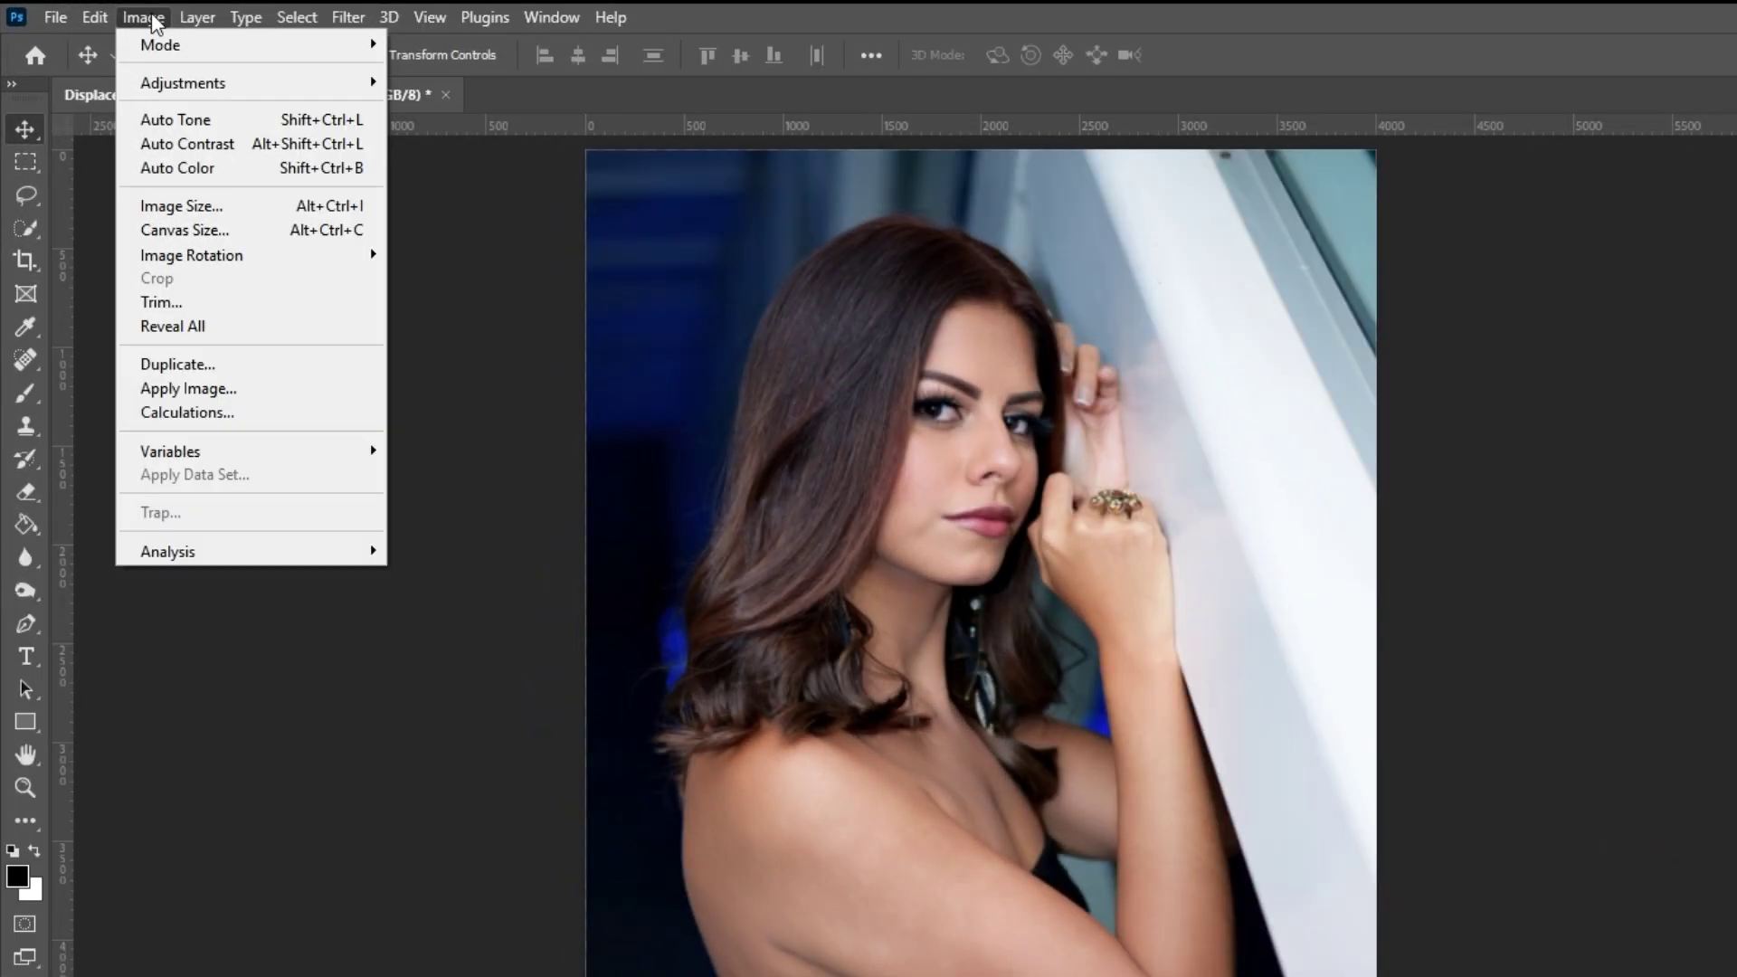
{"action": "mouse_move", "coordinate": [253, 79]}
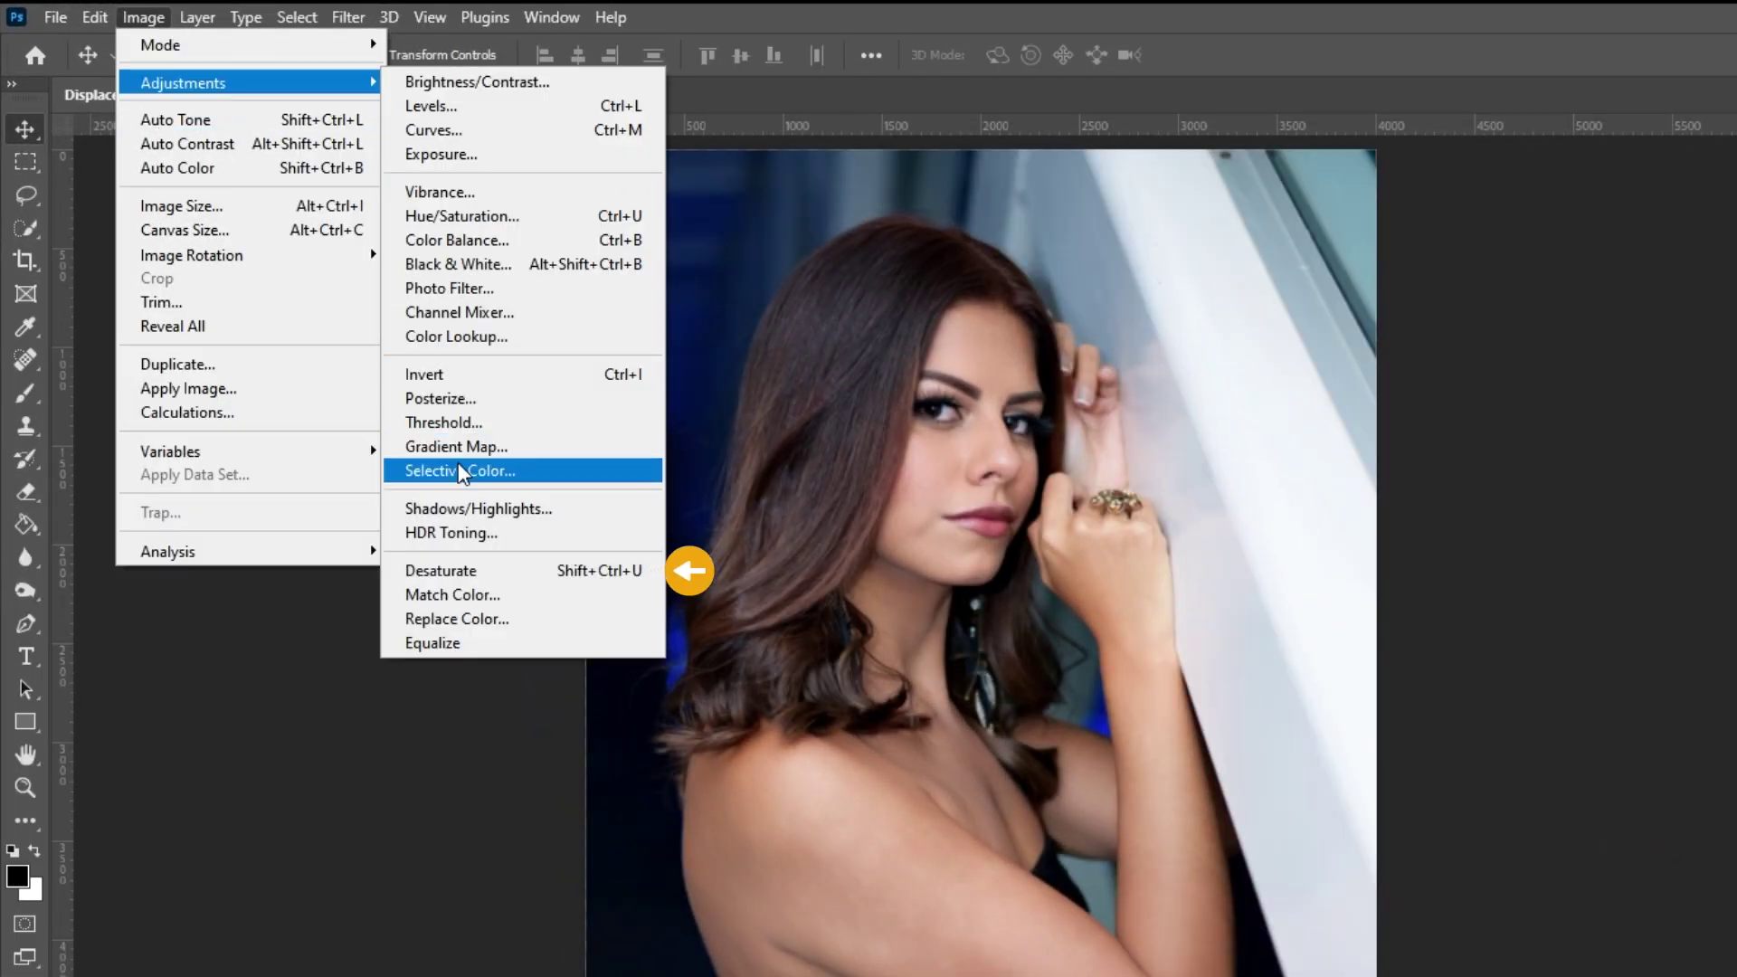
{"action": "left_click", "coordinate": [479, 570]}
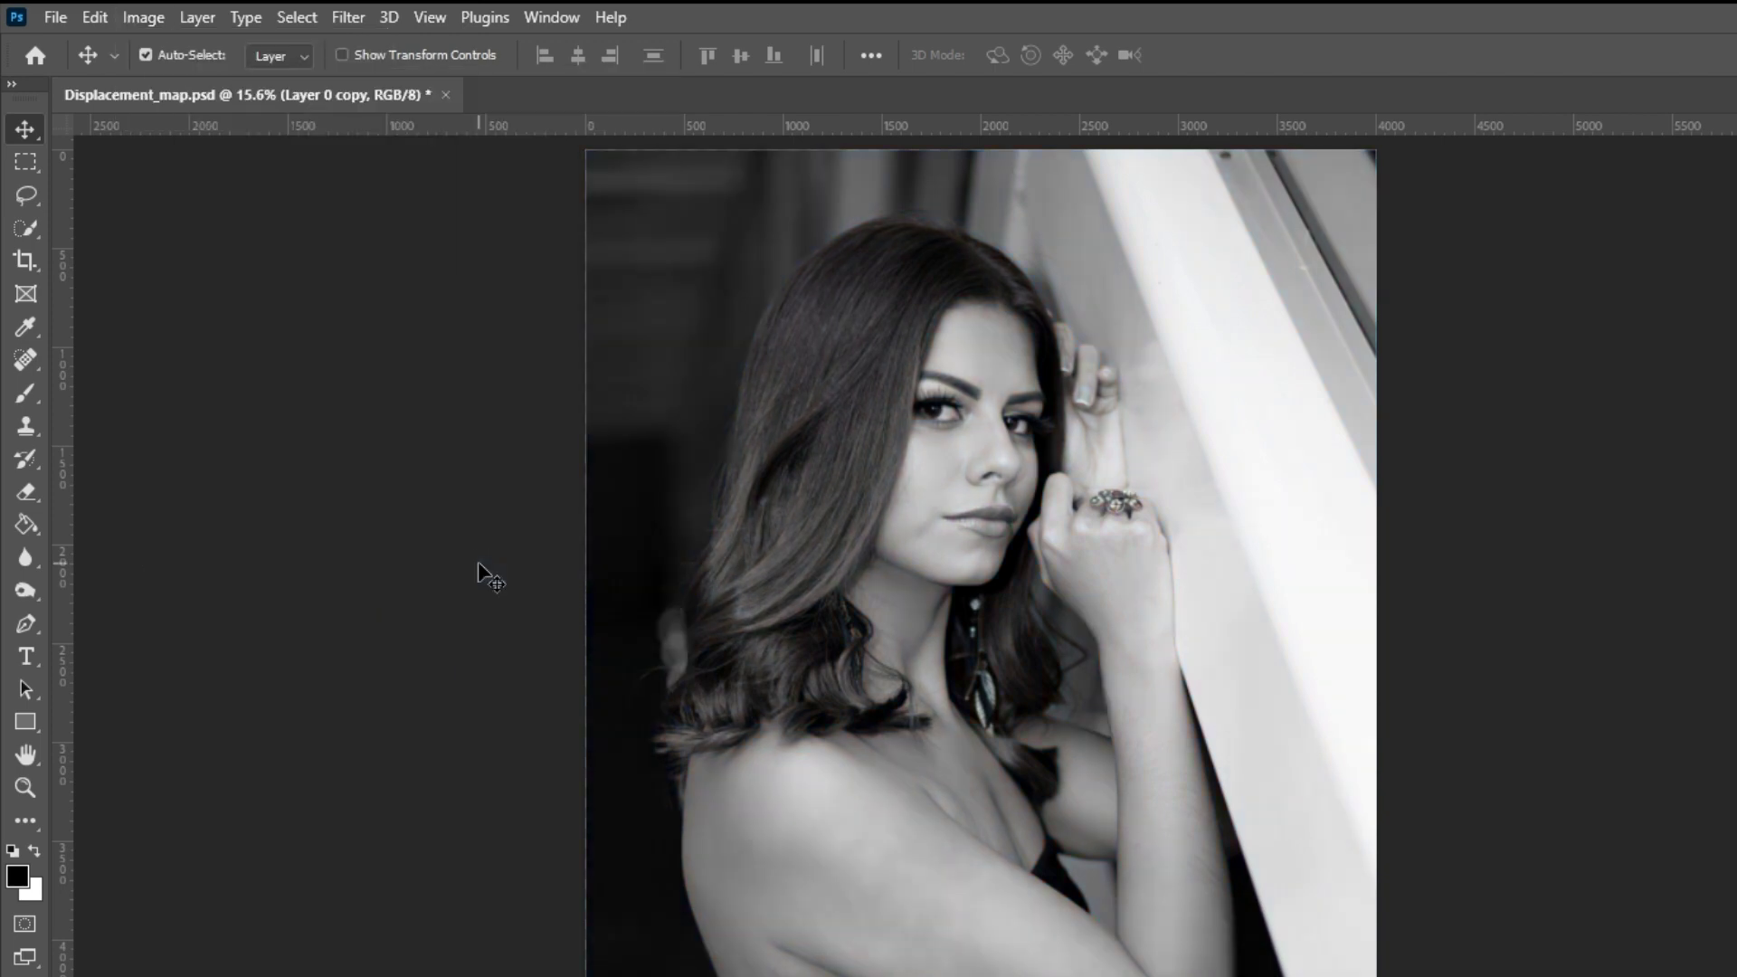
Step: Apply the Strong Contrast (RGB) Curves preset to the black-and-white layer
{"action": "left_click", "coordinate": [131, 17]}
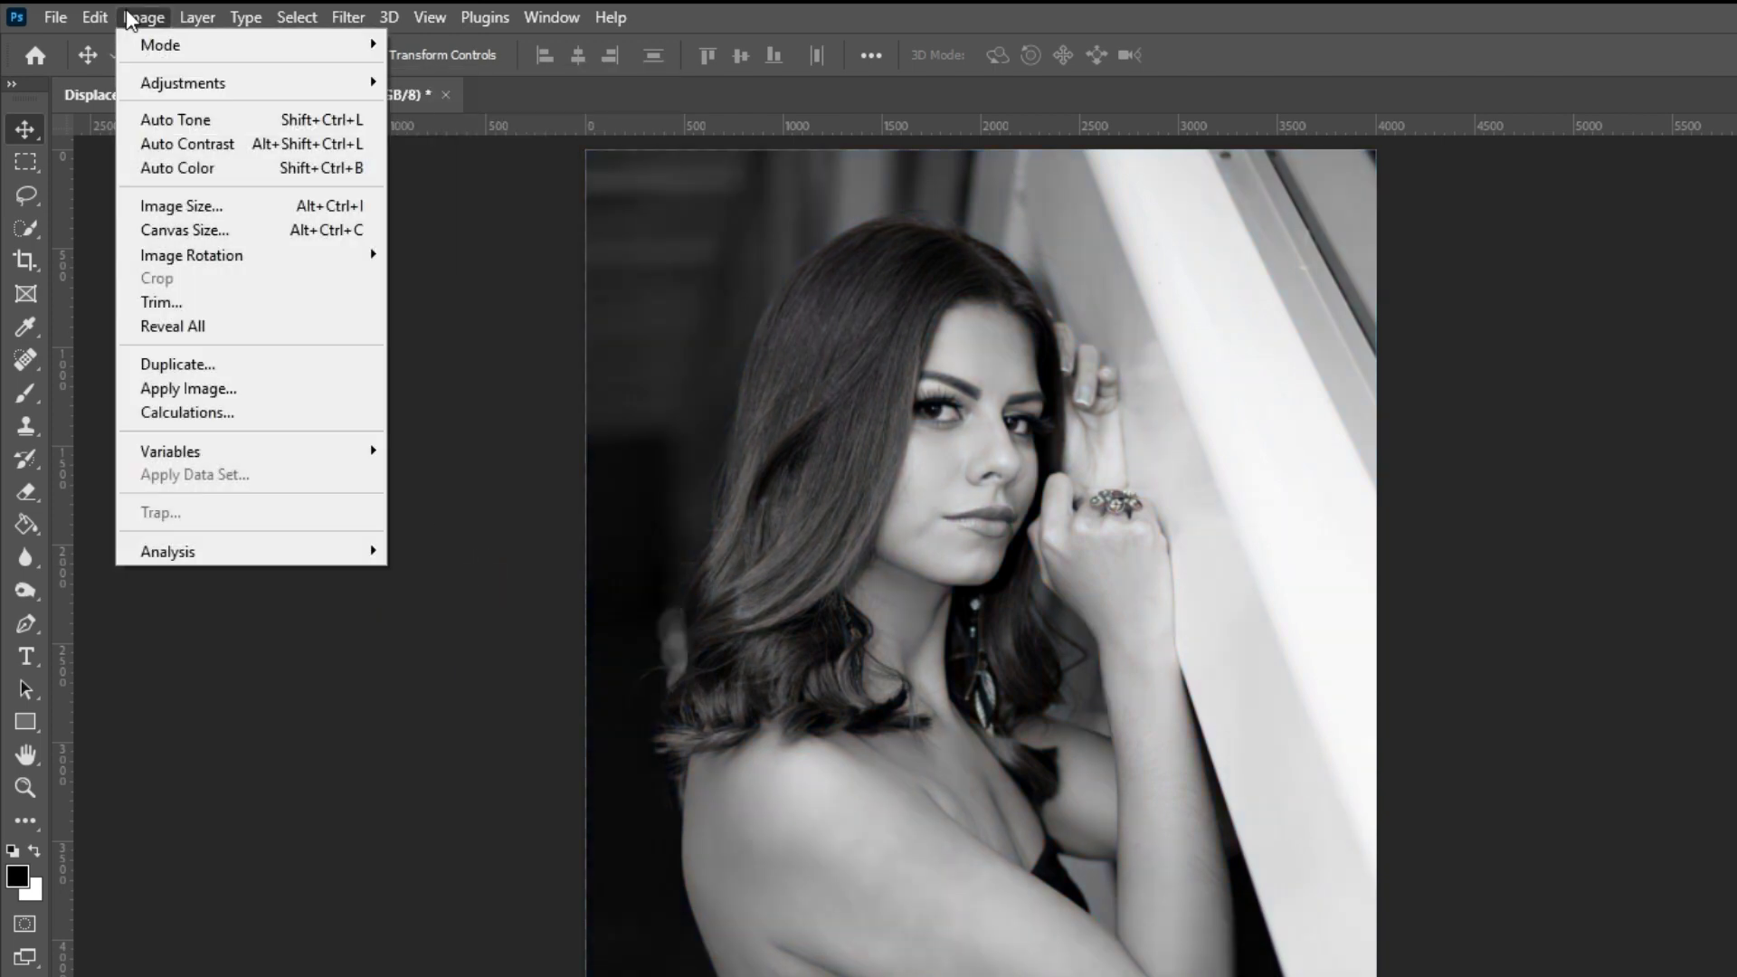
{"action": "mouse_move", "coordinate": [179, 81]}
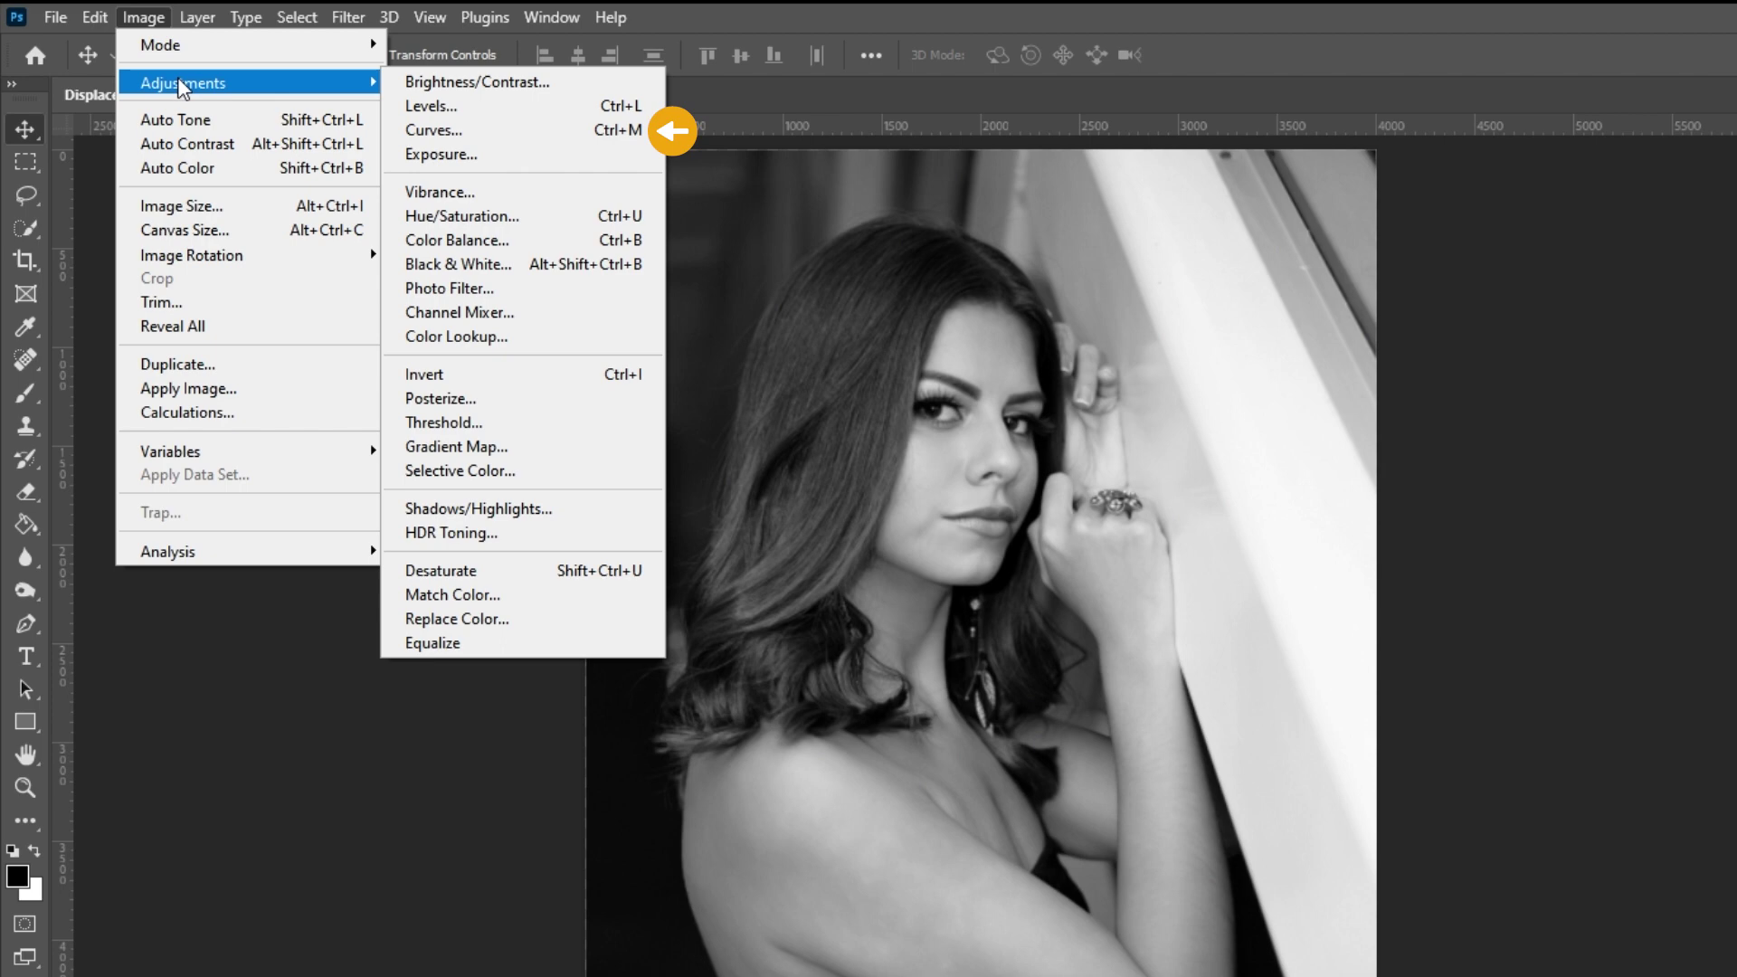
{"action": "left_click", "coordinate": [461, 130]}
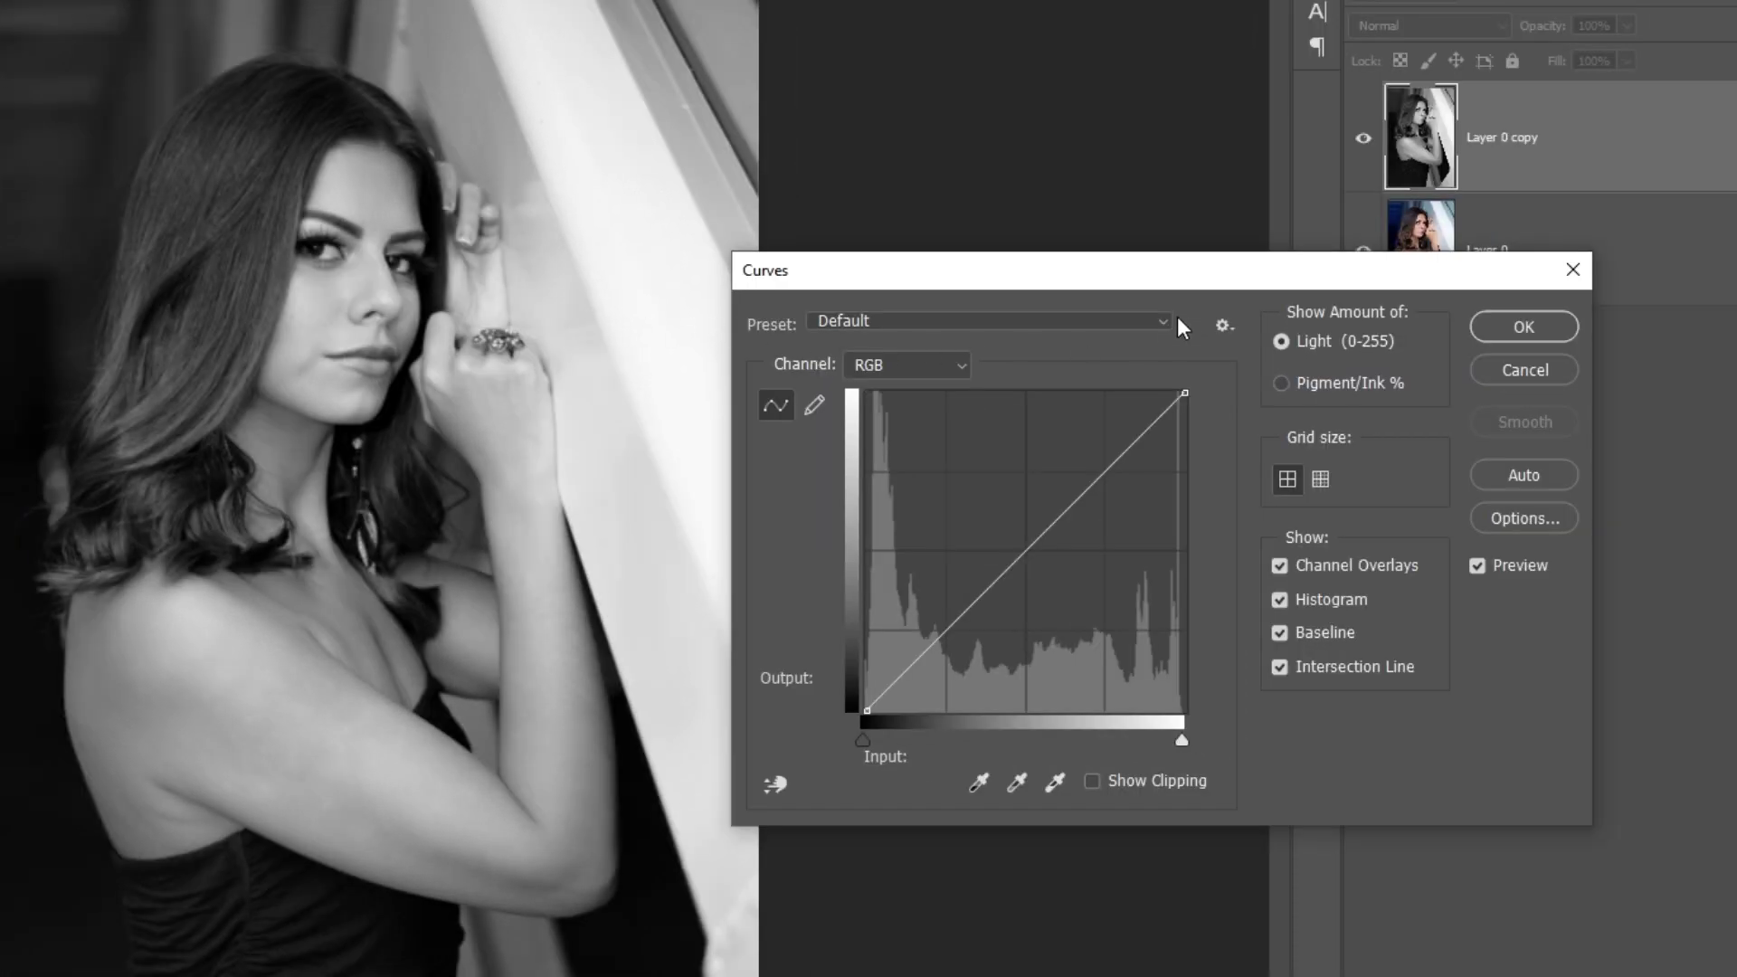
{"action": "left_click", "coordinate": [1164, 318]}
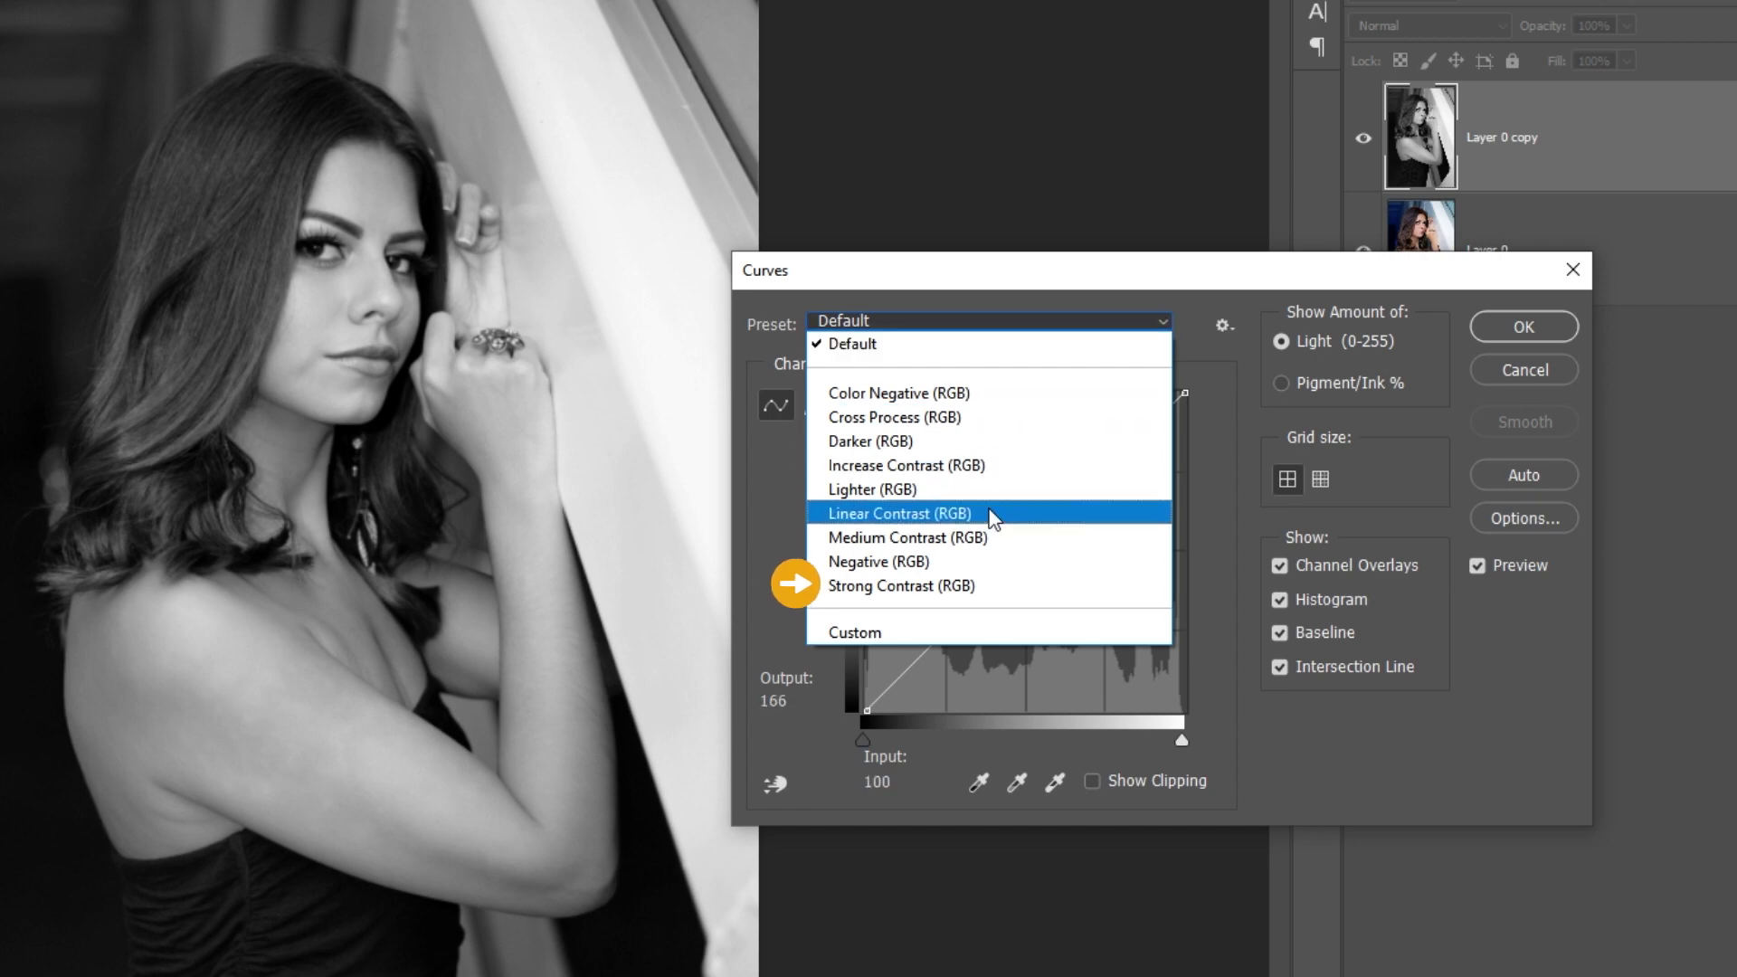
{"action": "left_click", "coordinate": [955, 586]}
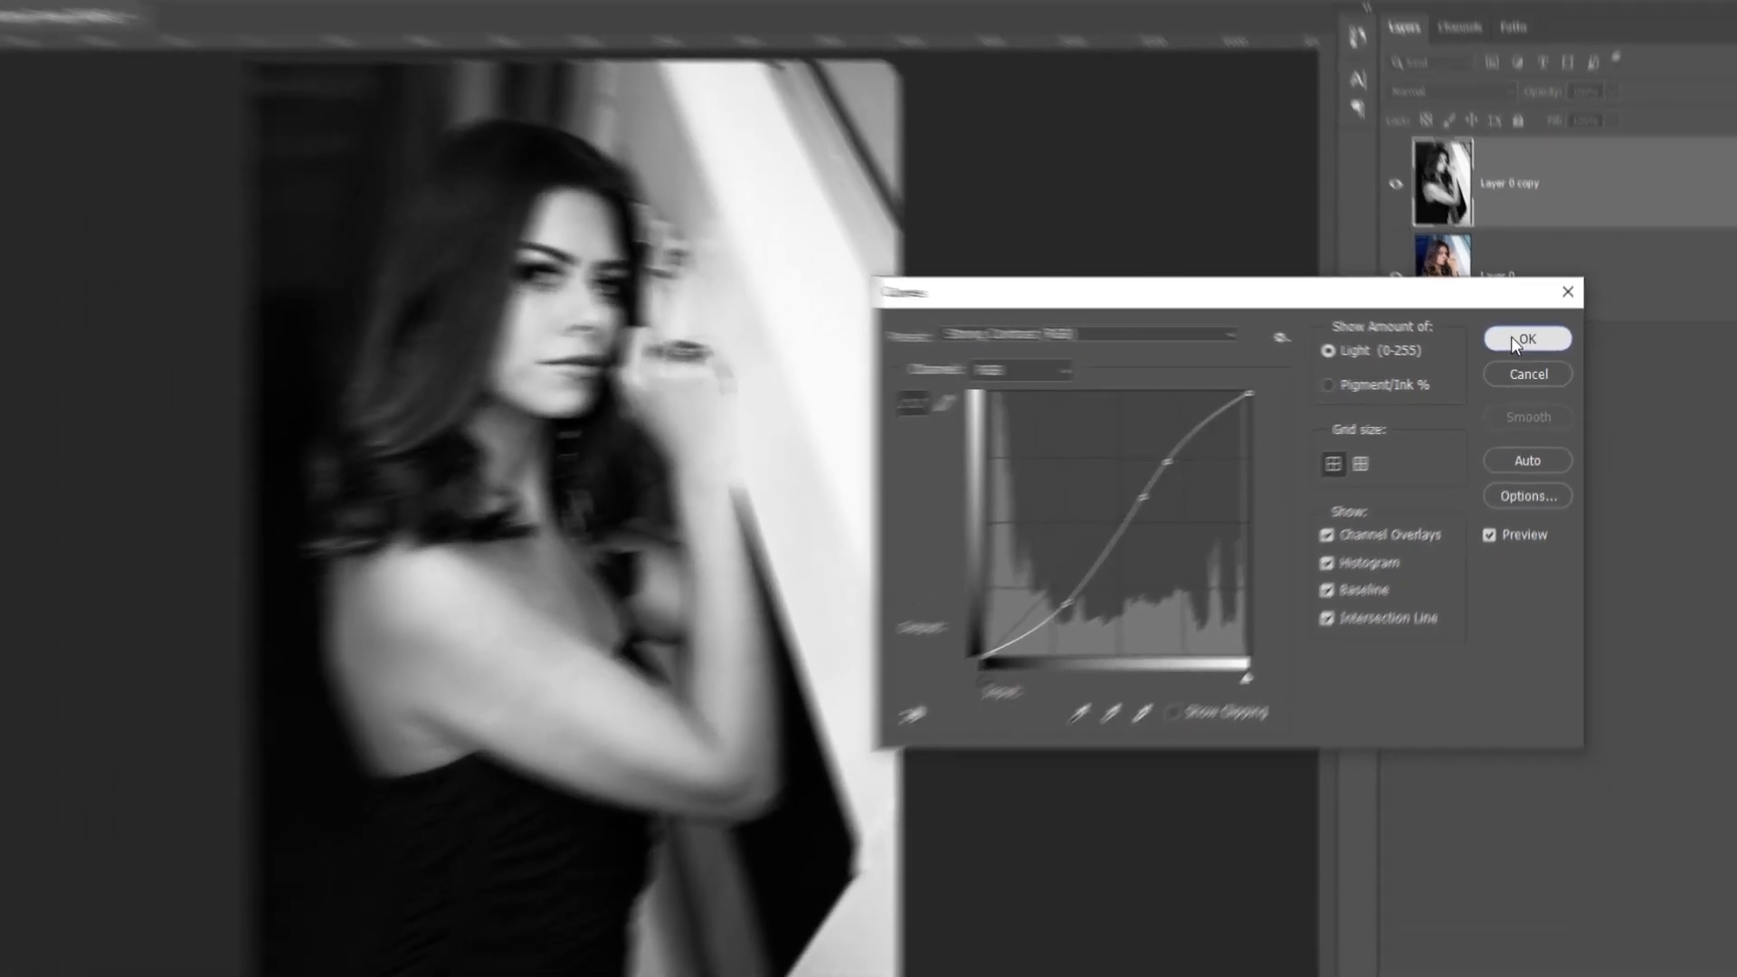
{"action": "left_click", "coordinate": [1506, 327]}
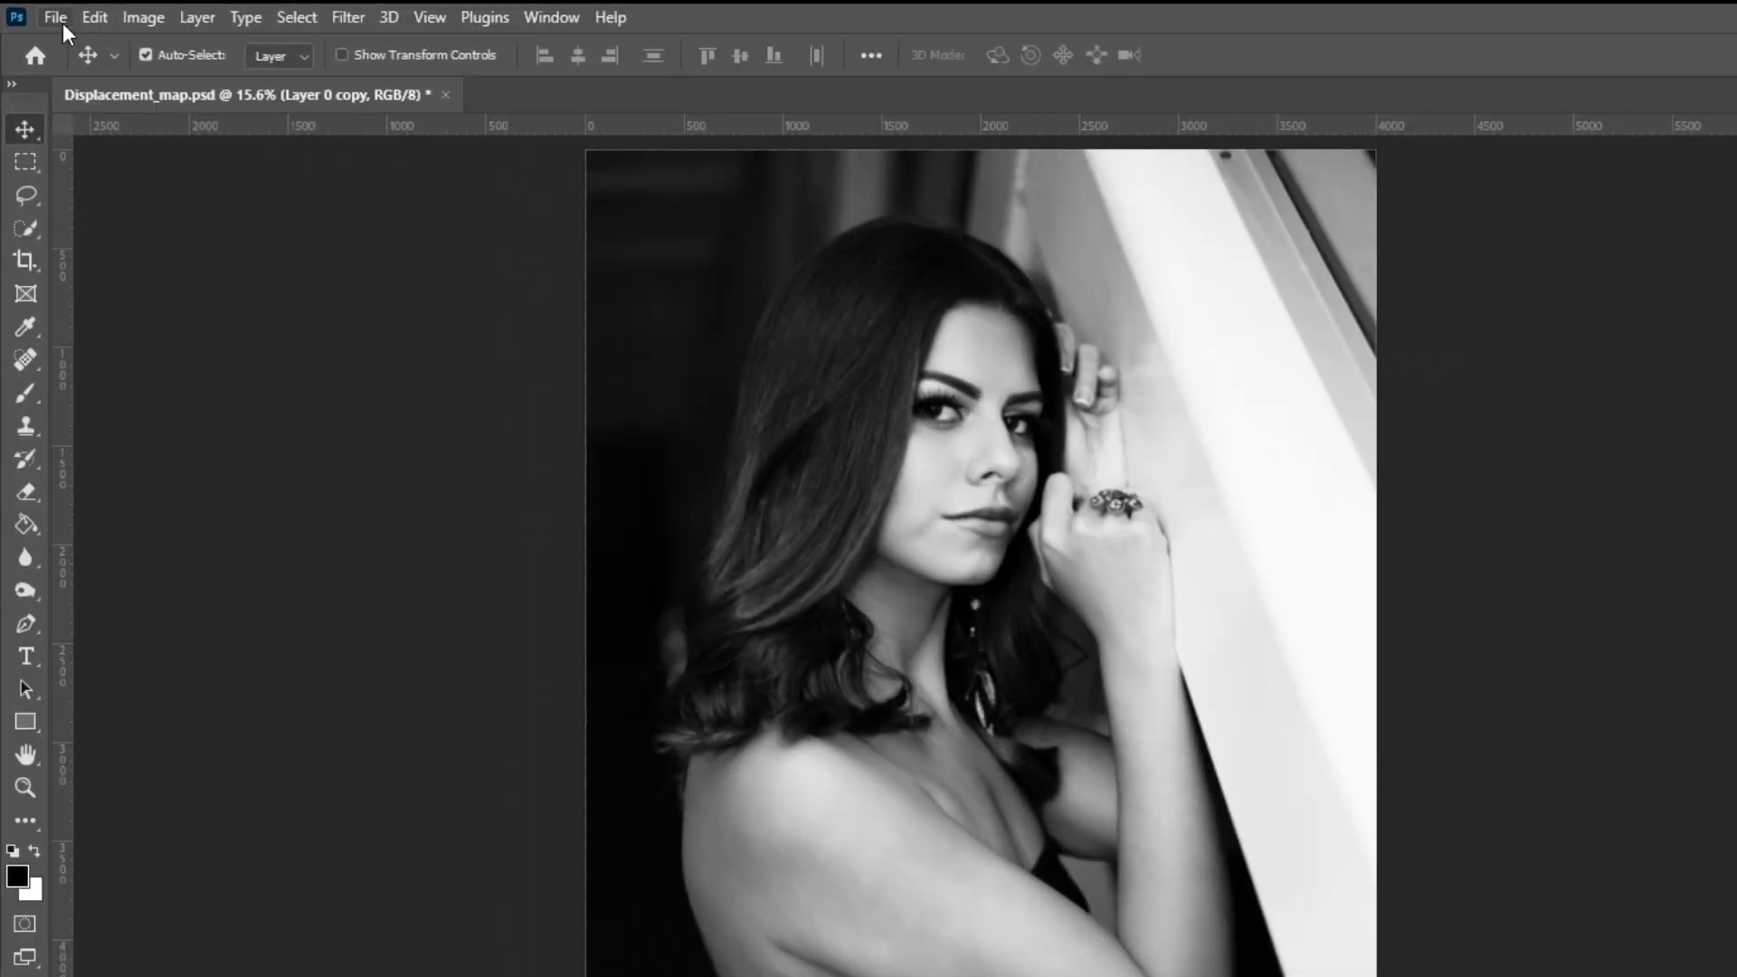
Step: Save the document as Displacement_map.psd, then delete the black-and-white Layer 0 copy
{"action": "left_click", "coordinate": [41, 11]}
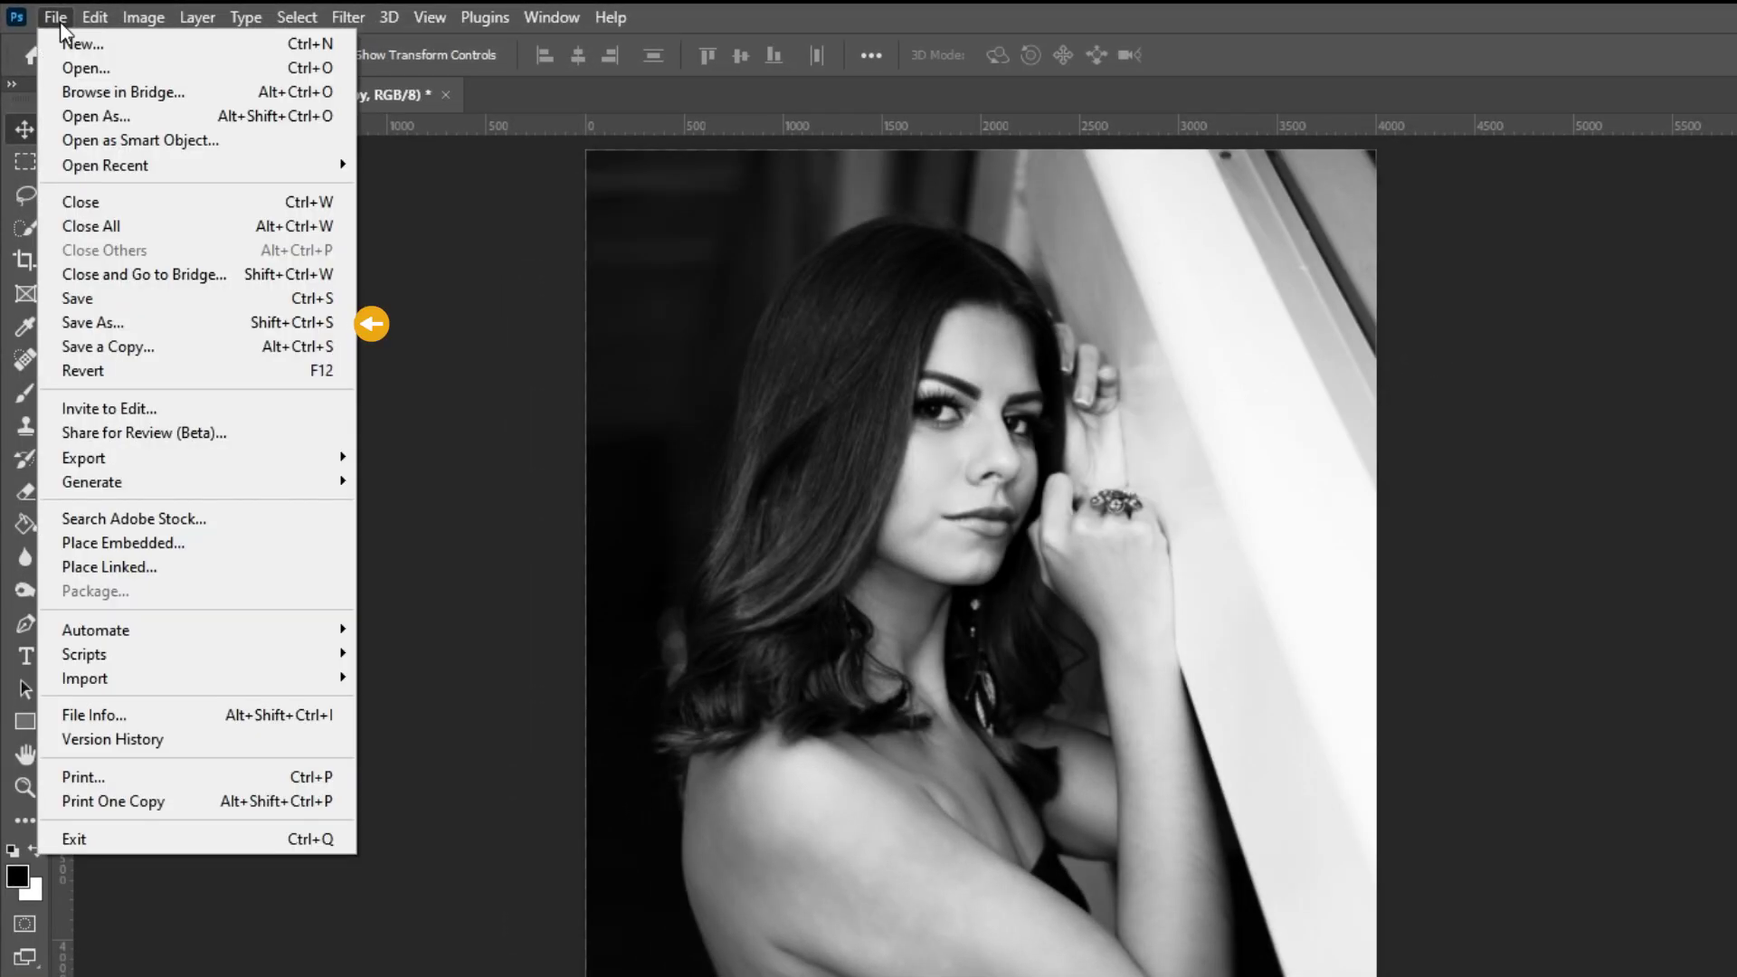
{"action": "left_click", "coordinate": [108, 321]}
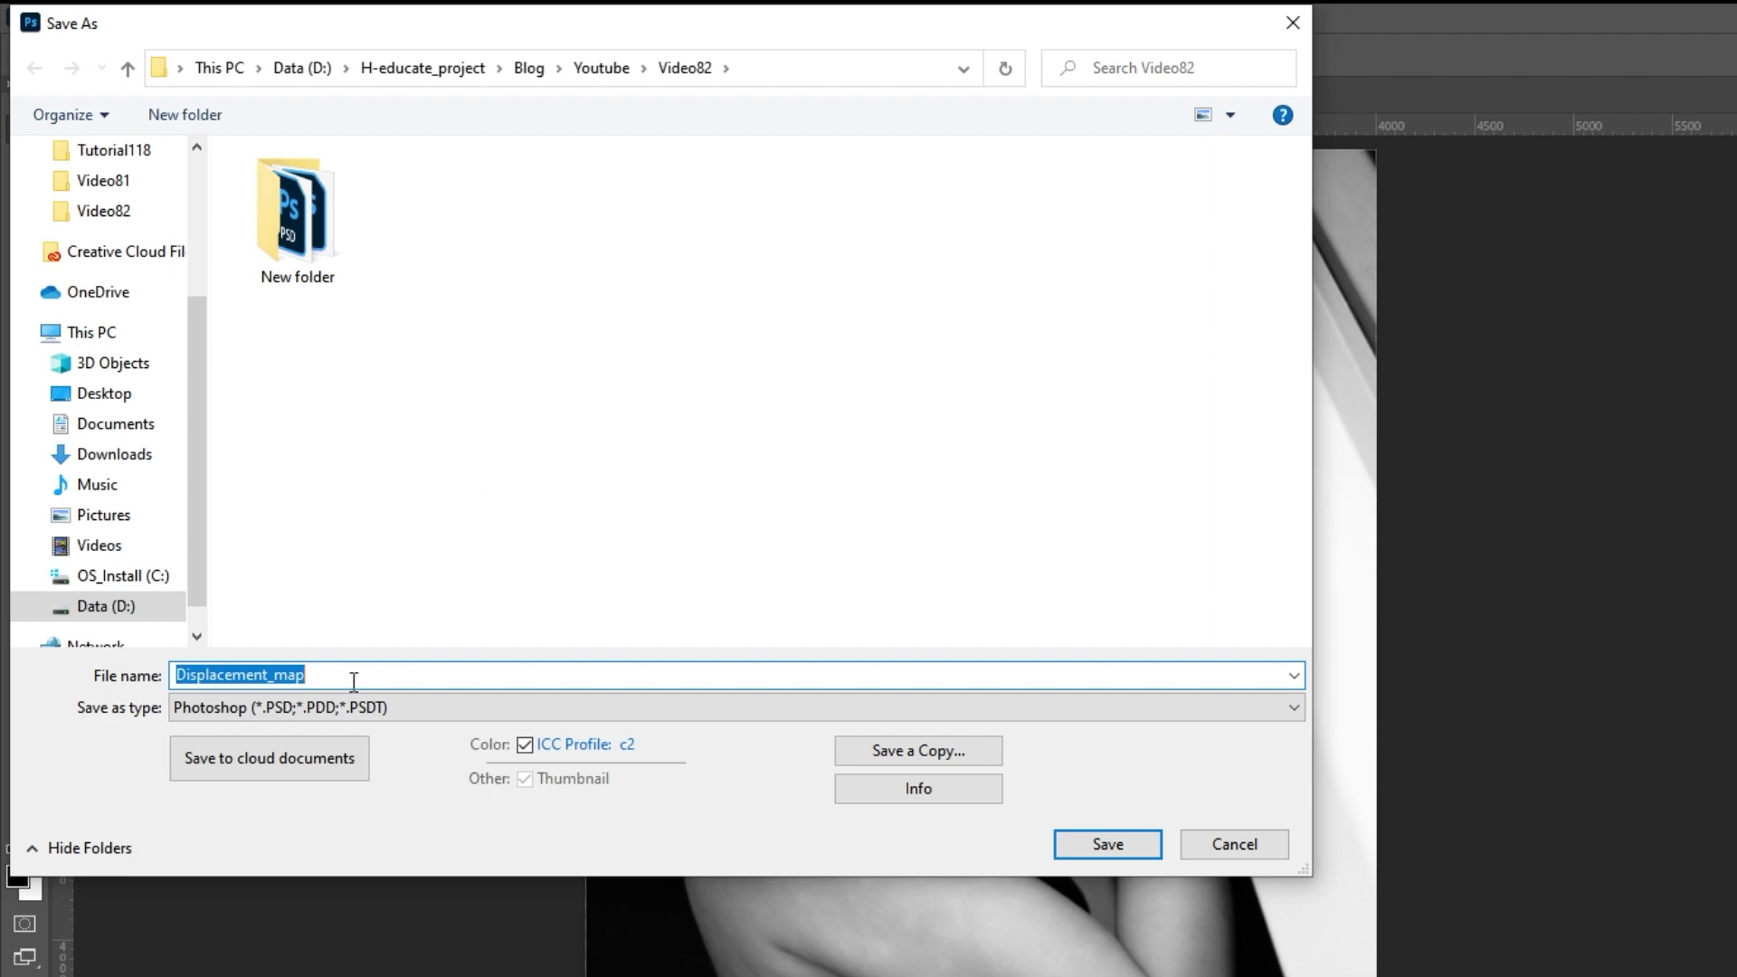
{"action": "left_click", "coordinate": [1104, 843]}
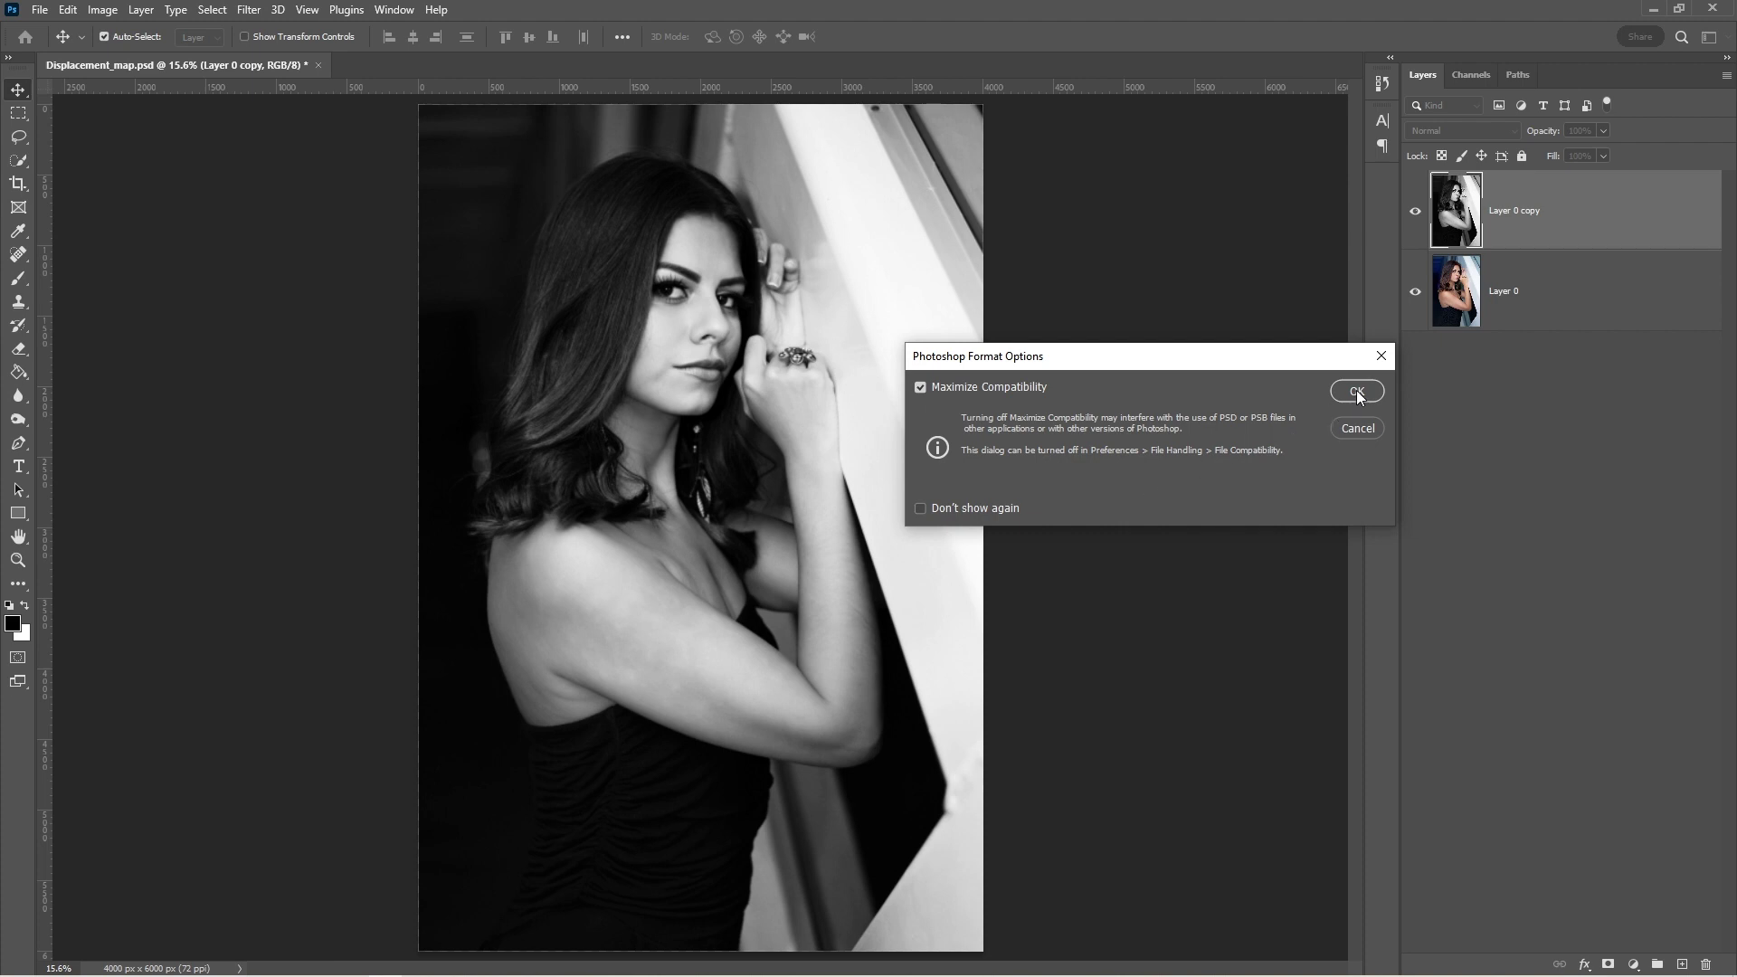
{"action": "left_click", "coordinate": [1357, 392]}
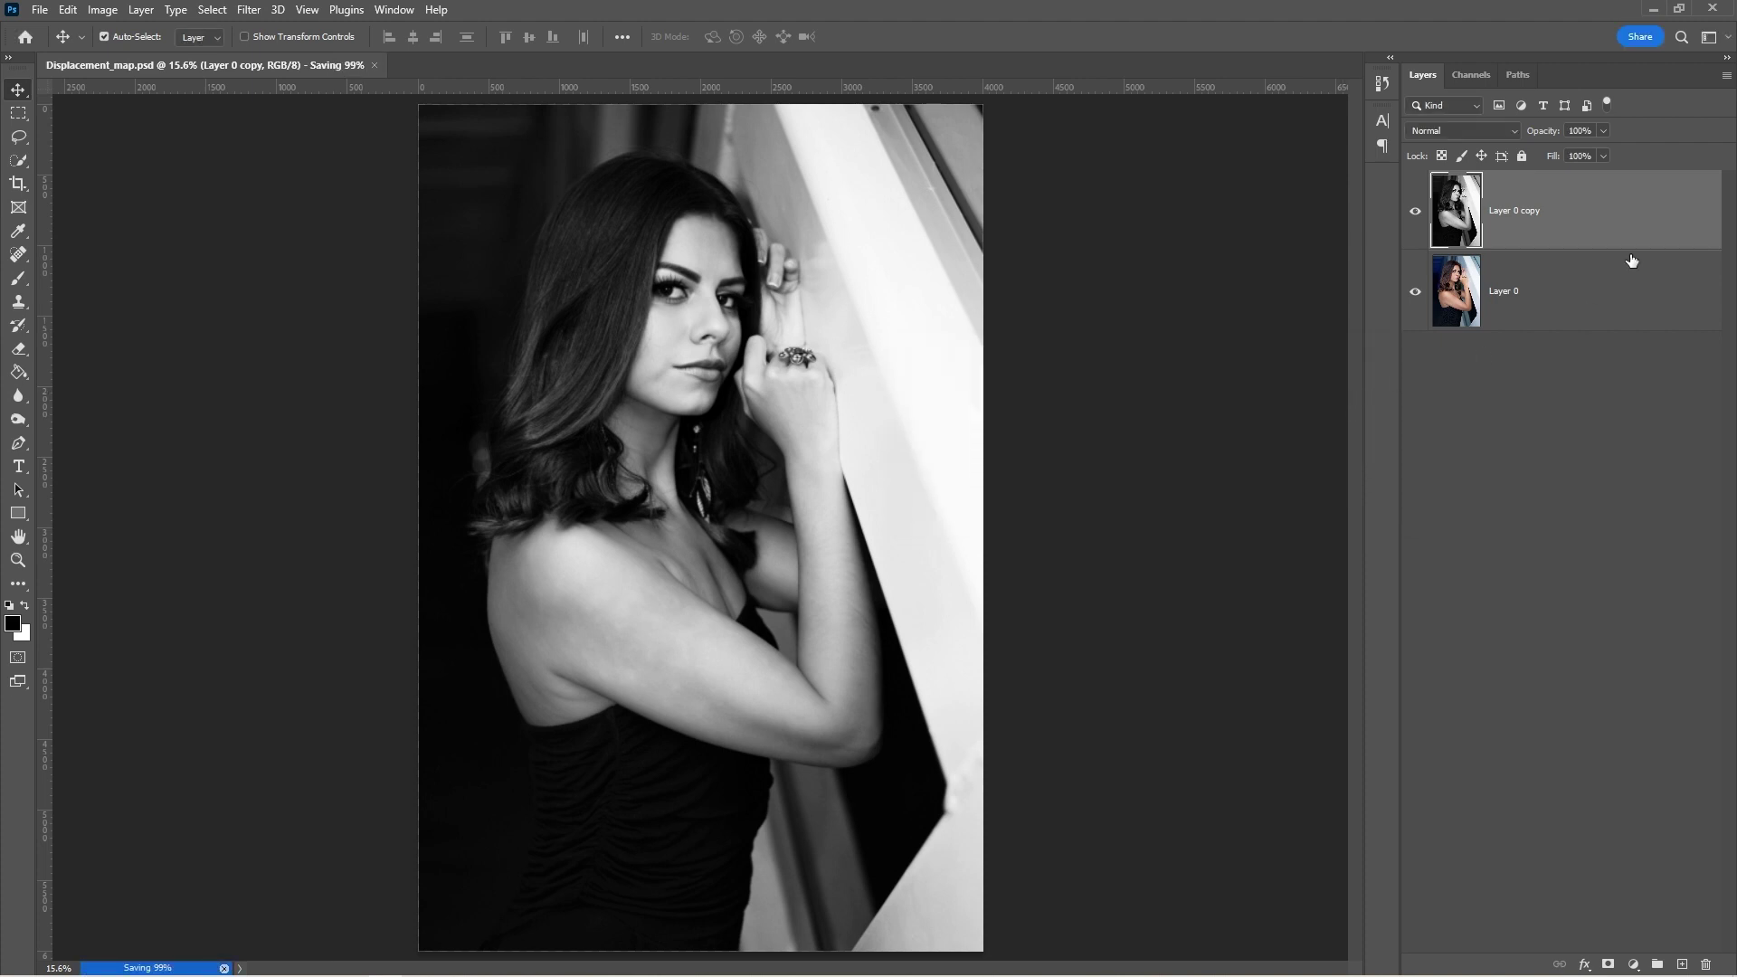
{"action": "left_click_drag", "start_coordinate": [1598, 234], "coordinate": [1707, 962]}
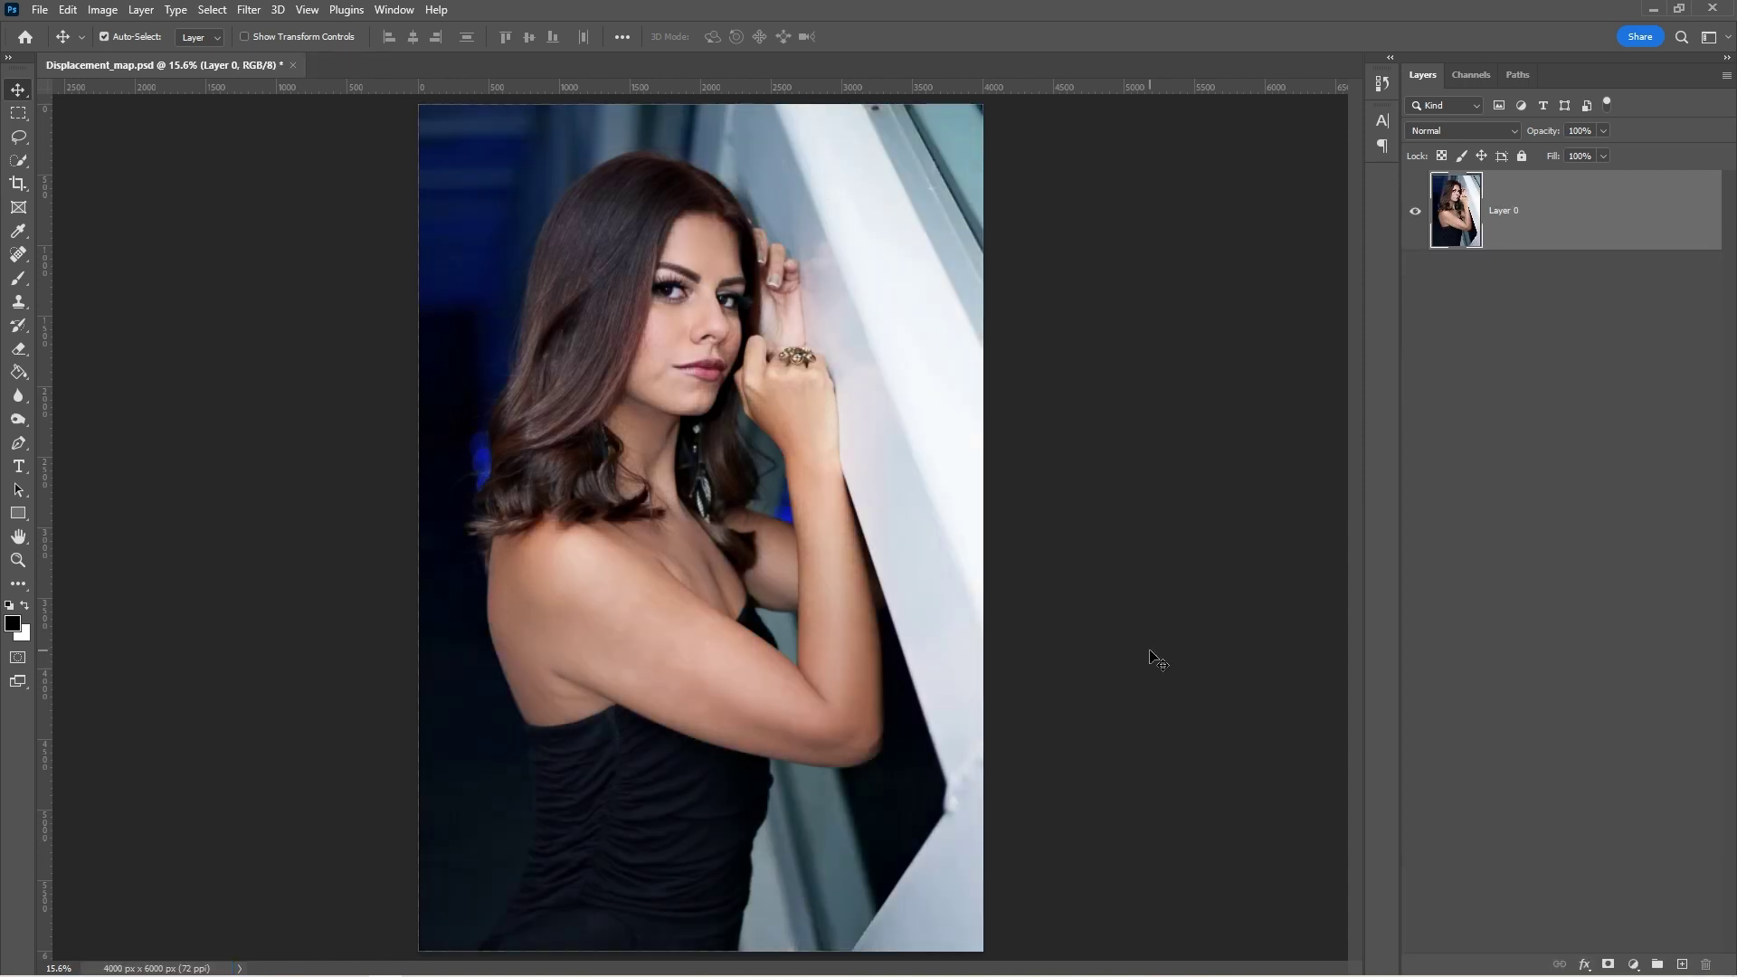
Step: Place the koi fish tattoo PNG into the photo as an embedded image
{"action": "left_click", "coordinate": [39, 9]}
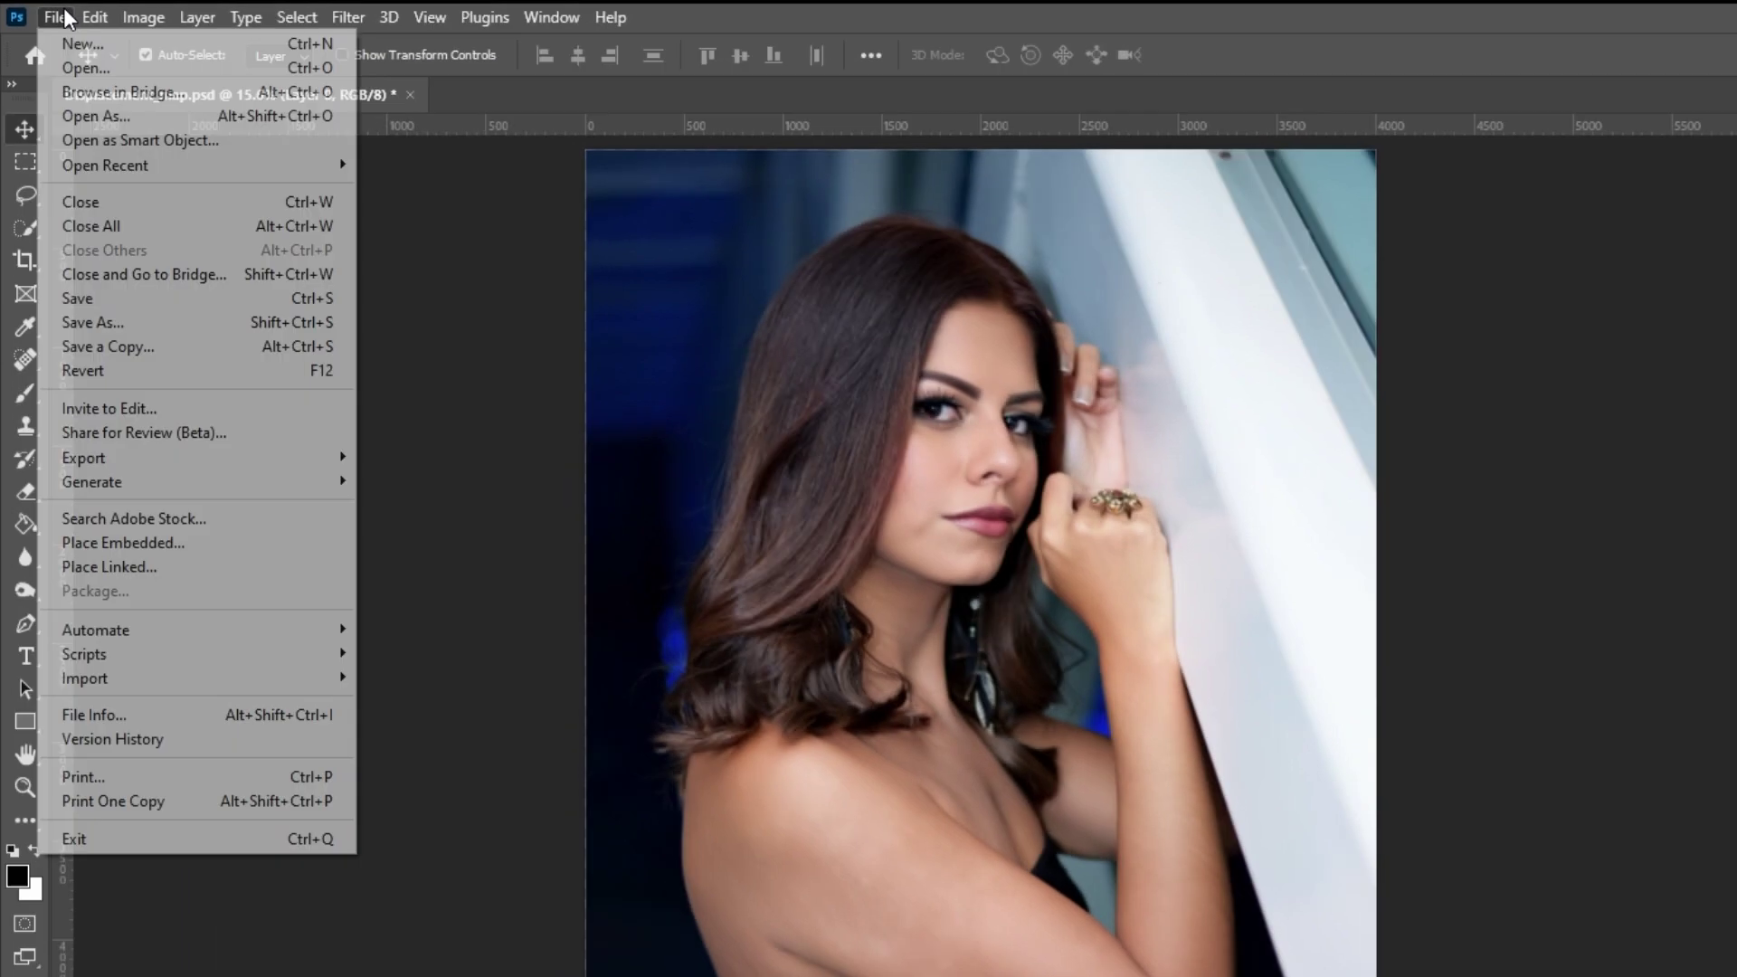
{"action": "left_click", "coordinate": [100, 543]}
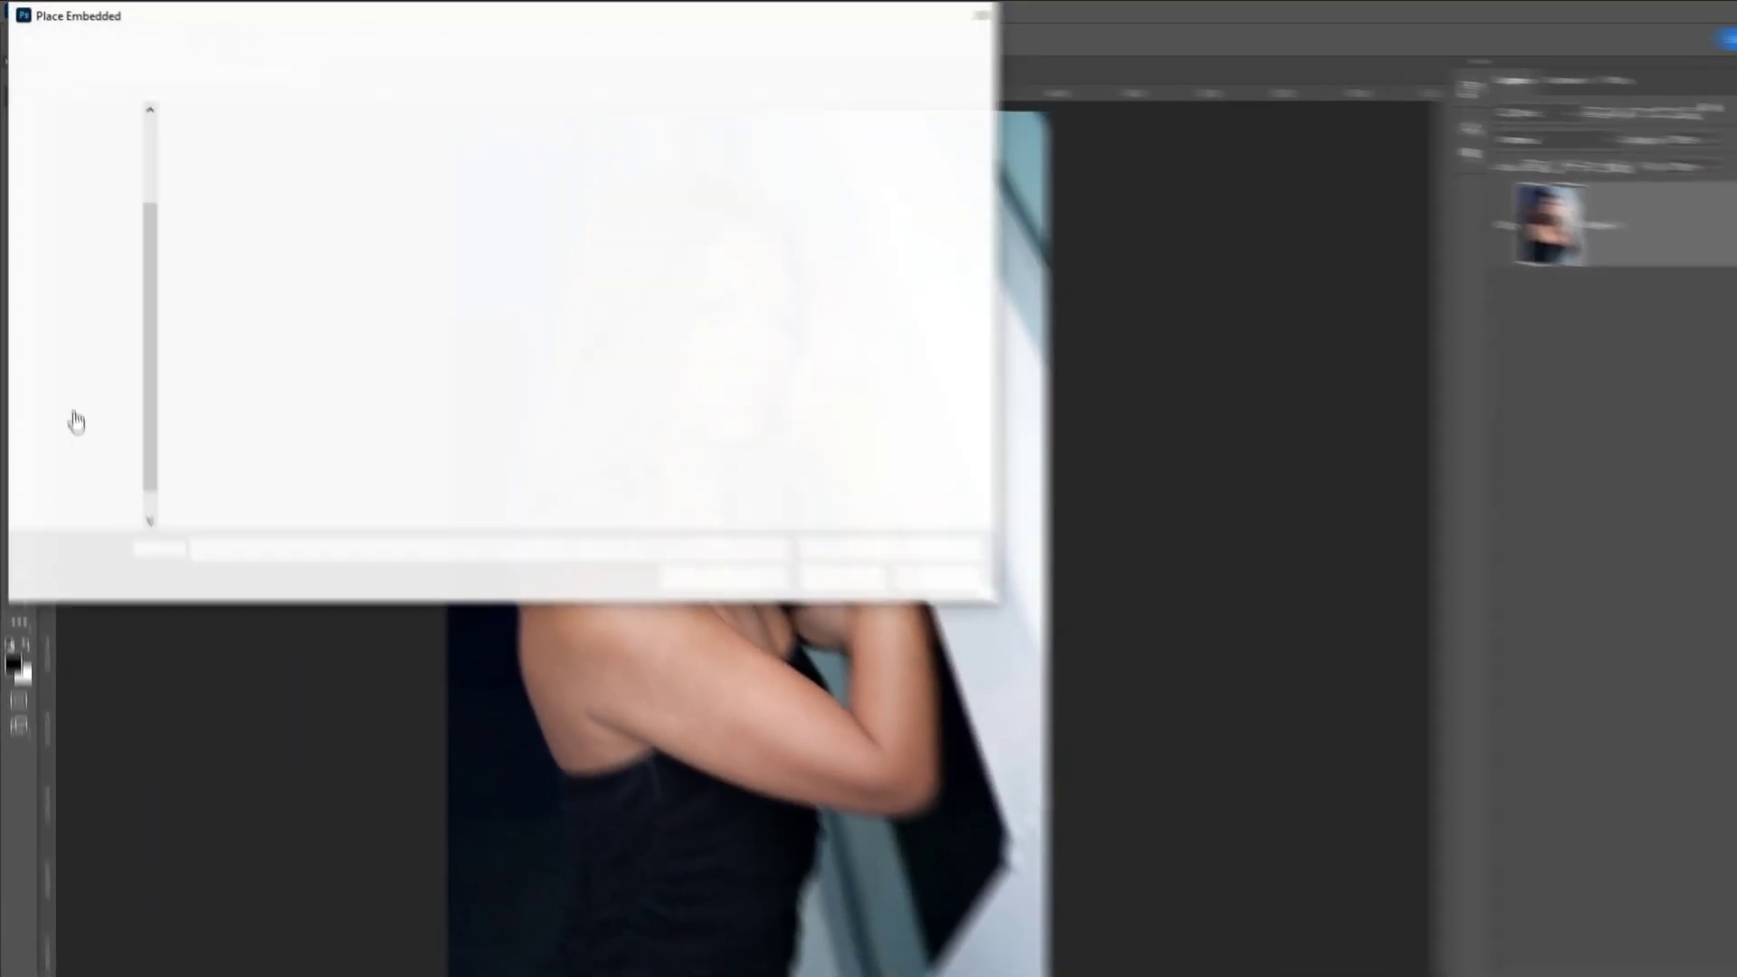
{"action": "left_click", "coordinate": [631, 204]}
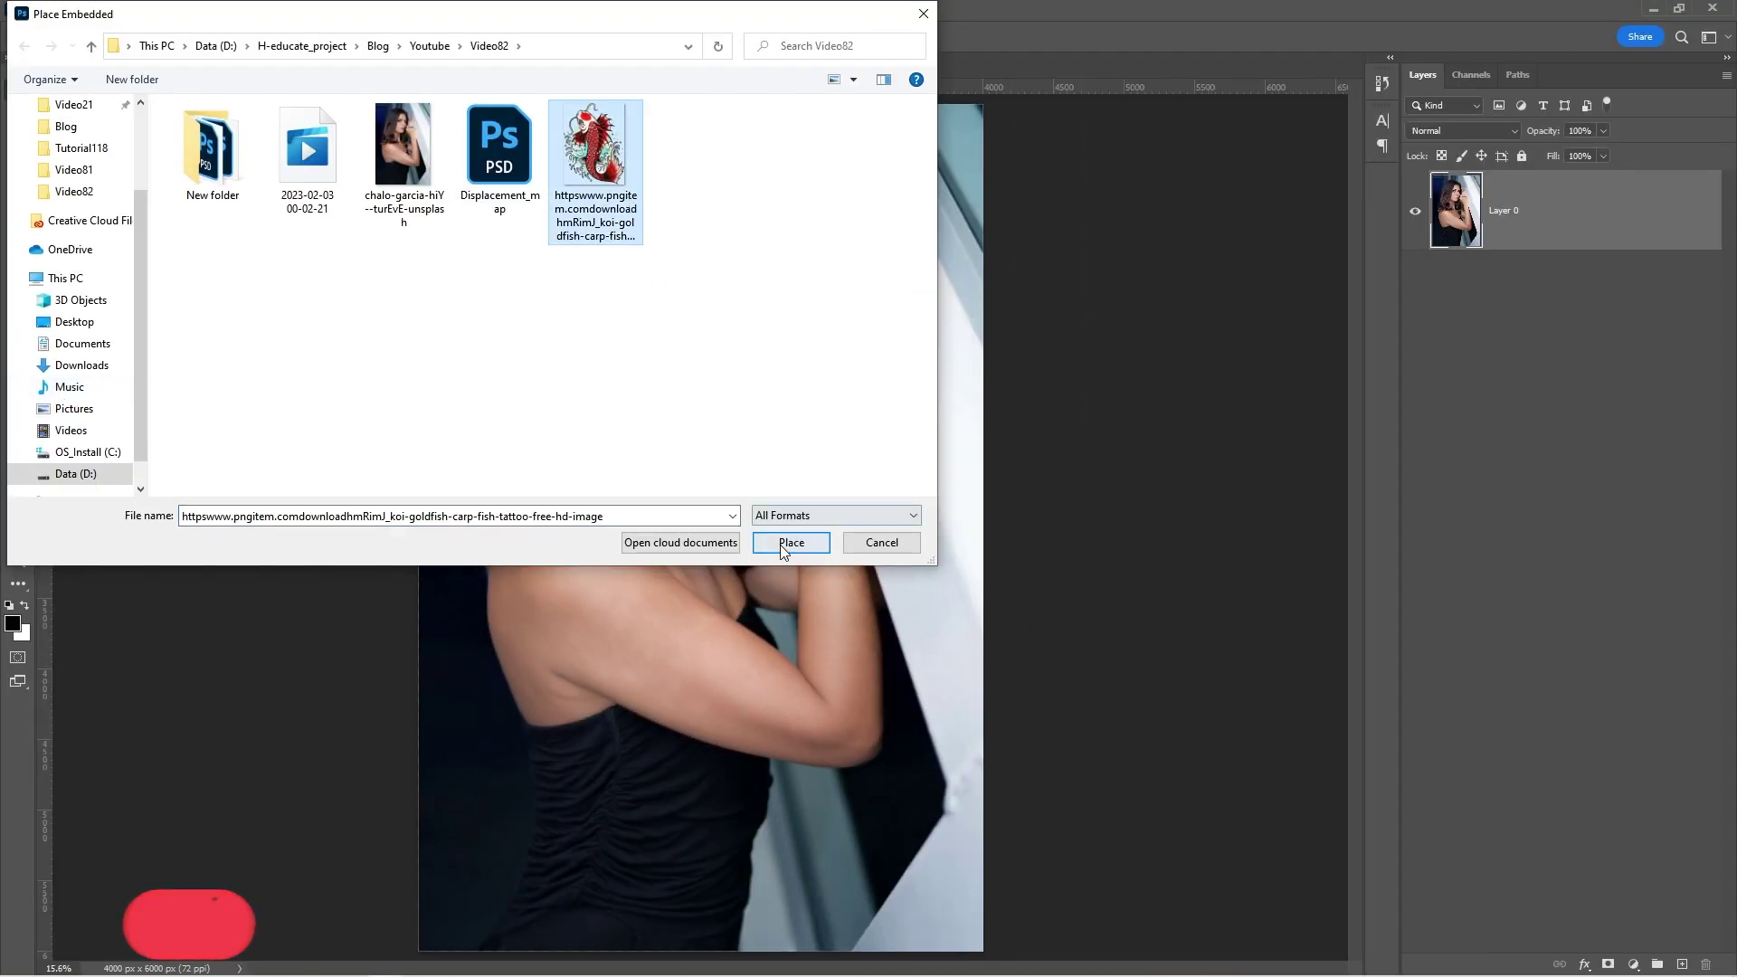
{"action": "left_click", "coordinate": [790, 542]}
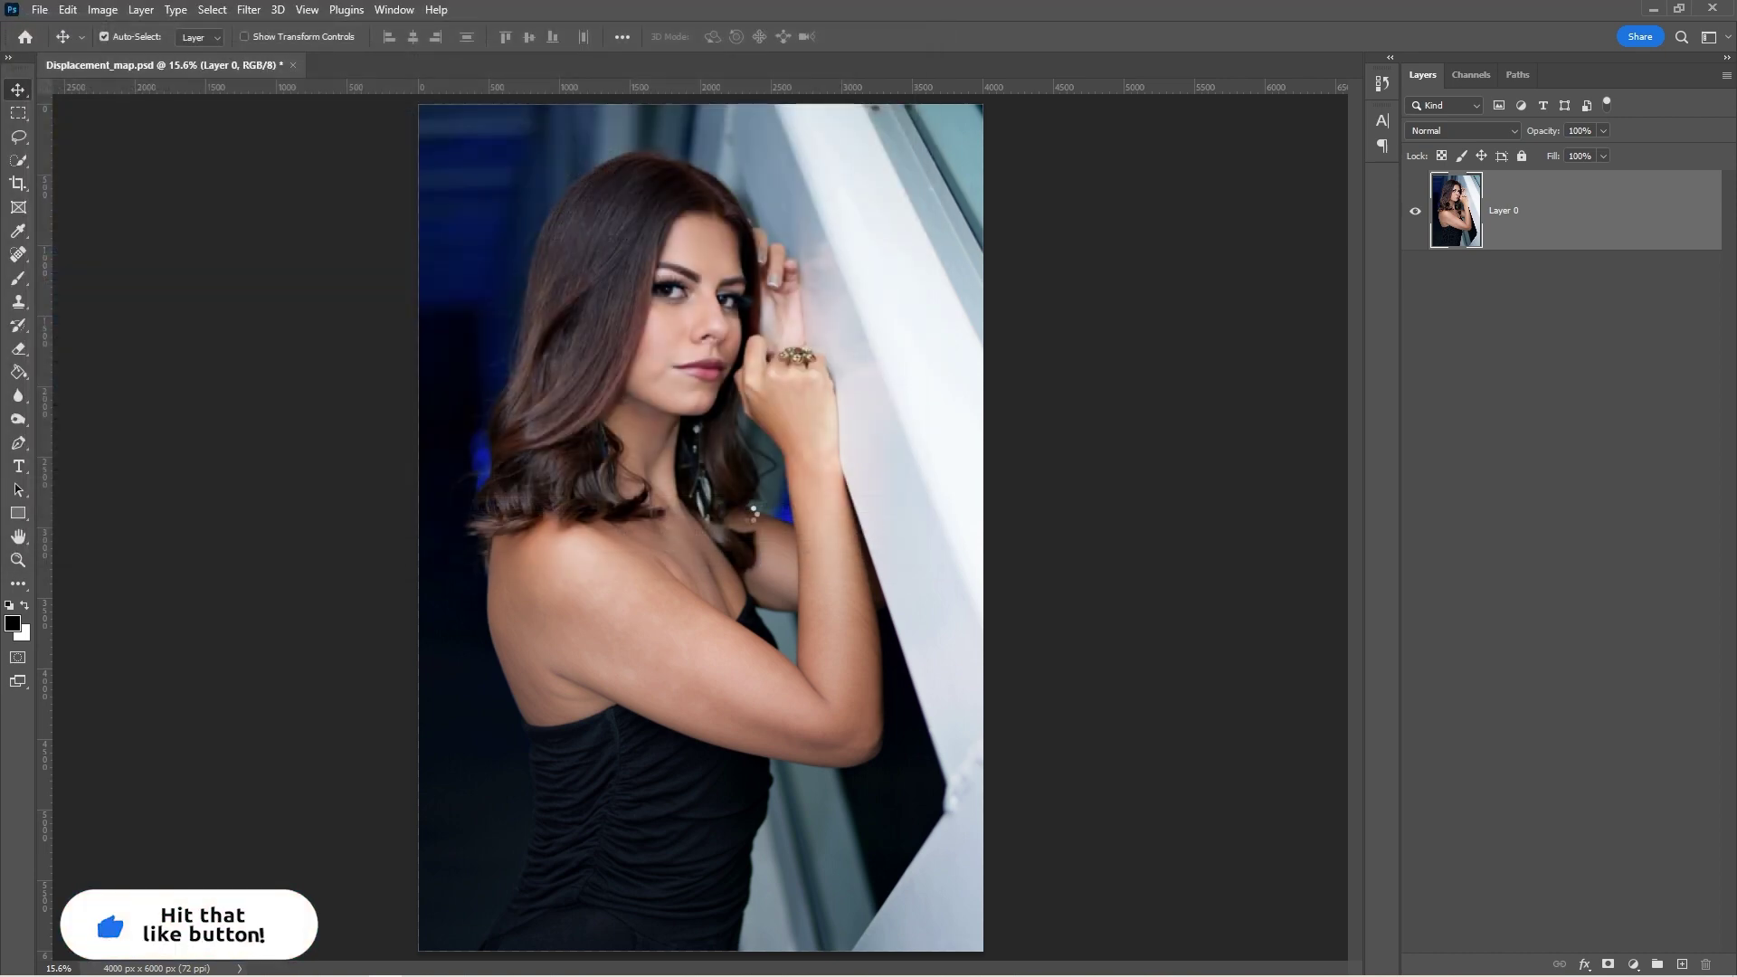
Step: Flip the koi vertically, rotate and scale it to about 107% onto the upper arm, and set Multiply
{"action": "right_click", "coordinate": [740, 572]}
{"action": "left_click", "coordinate": [796, 911]}
{"action": "left_click_drag", "start_coordinate": [818, 645], "coordinate": [841, 480]}
{"action": "left_click_drag", "start_coordinate": [697, 507], "coordinate": [652, 624]}
{"action": "left_click_drag", "start_coordinate": [742, 724], "coordinate": [737, 765]}
{"action": "left_click_drag", "start_coordinate": [645, 667], "coordinate": [651, 670]}
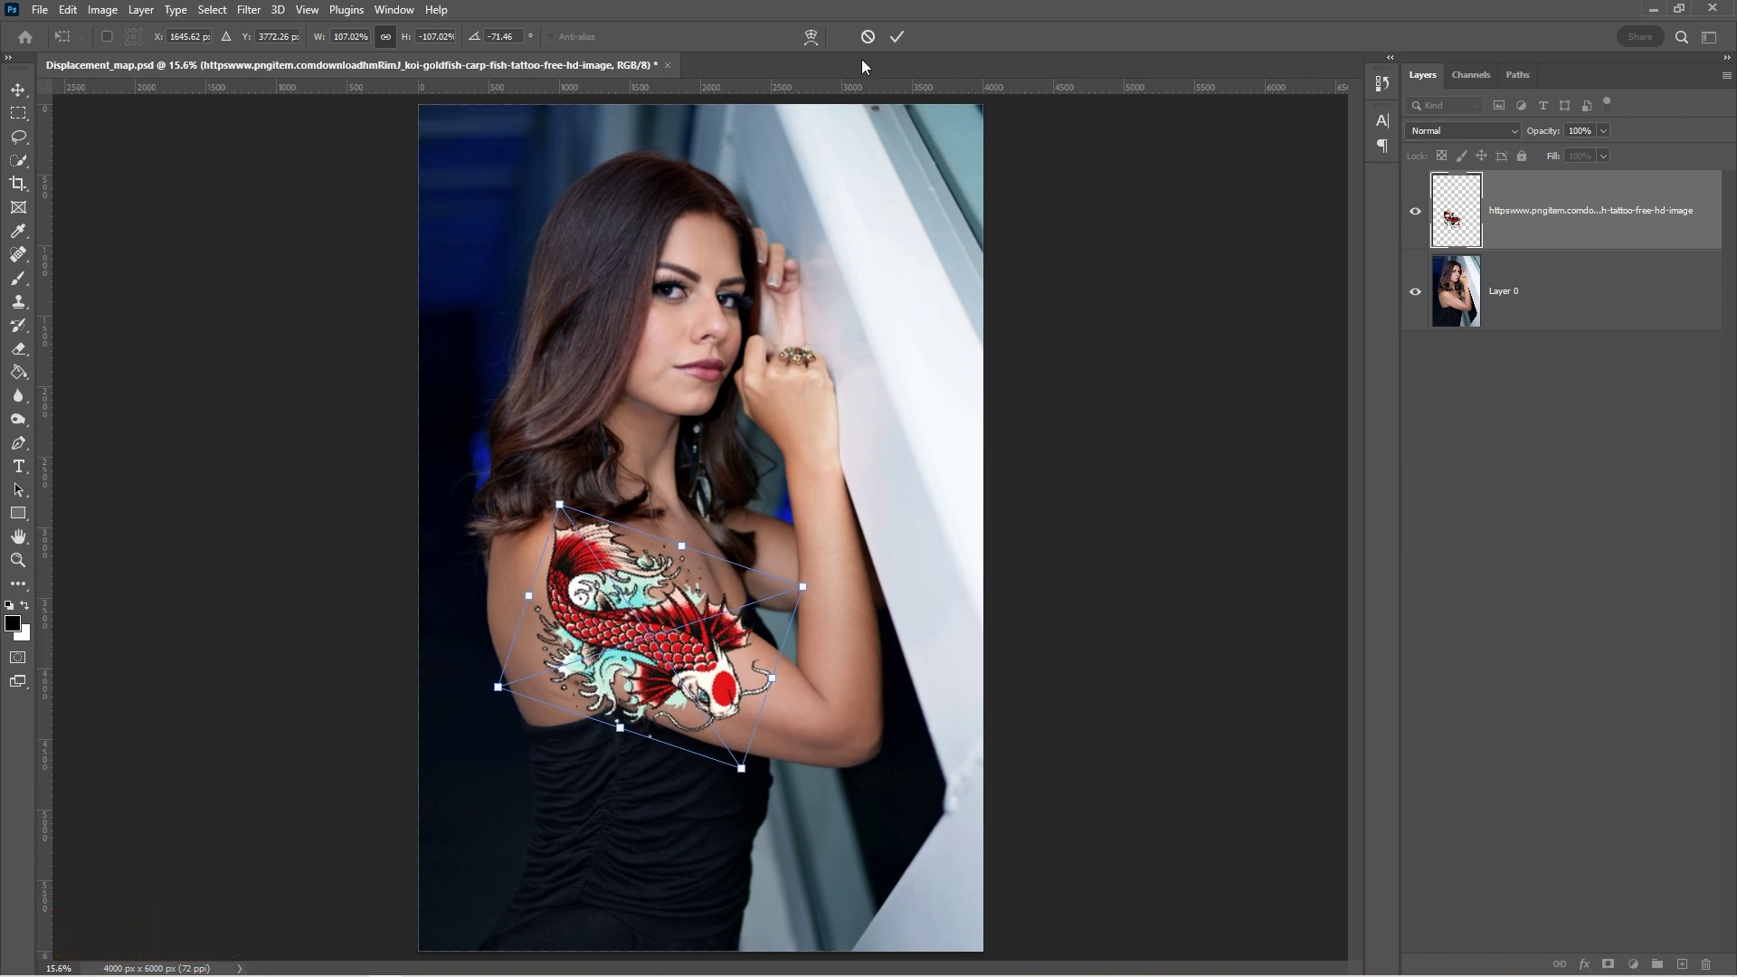
{"action": "left_click", "coordinate": [894, 38]}
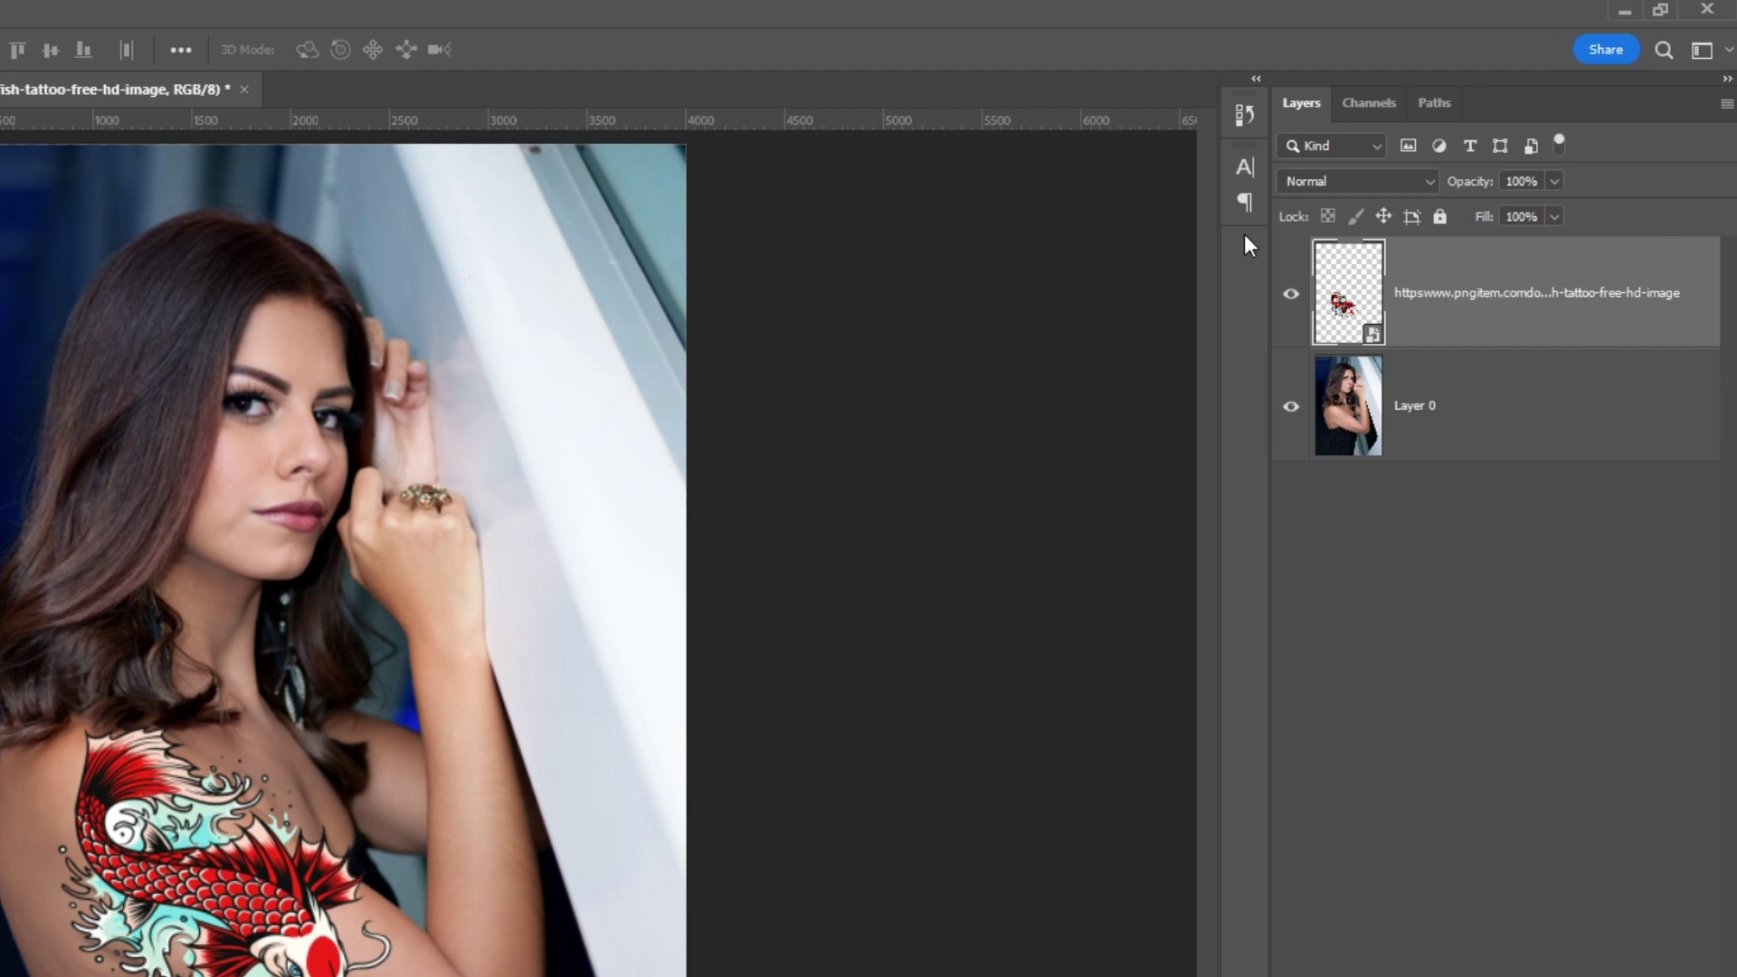
{"action": "left_click", "coordinate": [1389, 184]}
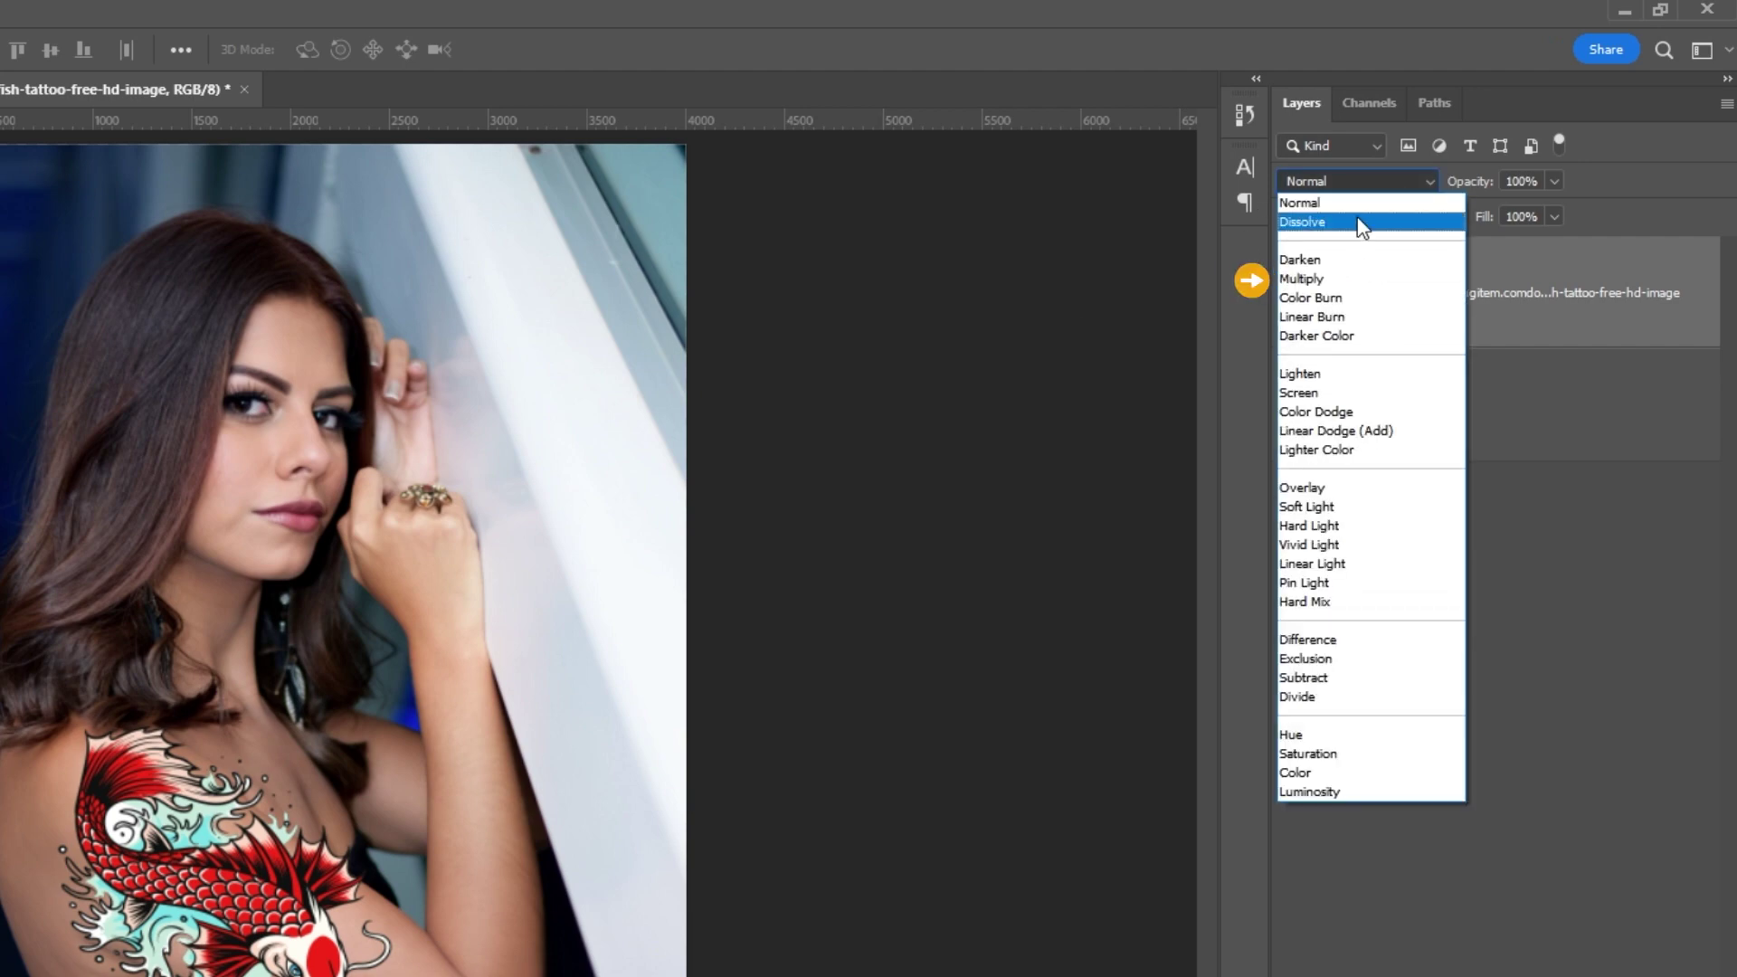
{"action": "left_click", "coordinate": [1317, 275]}
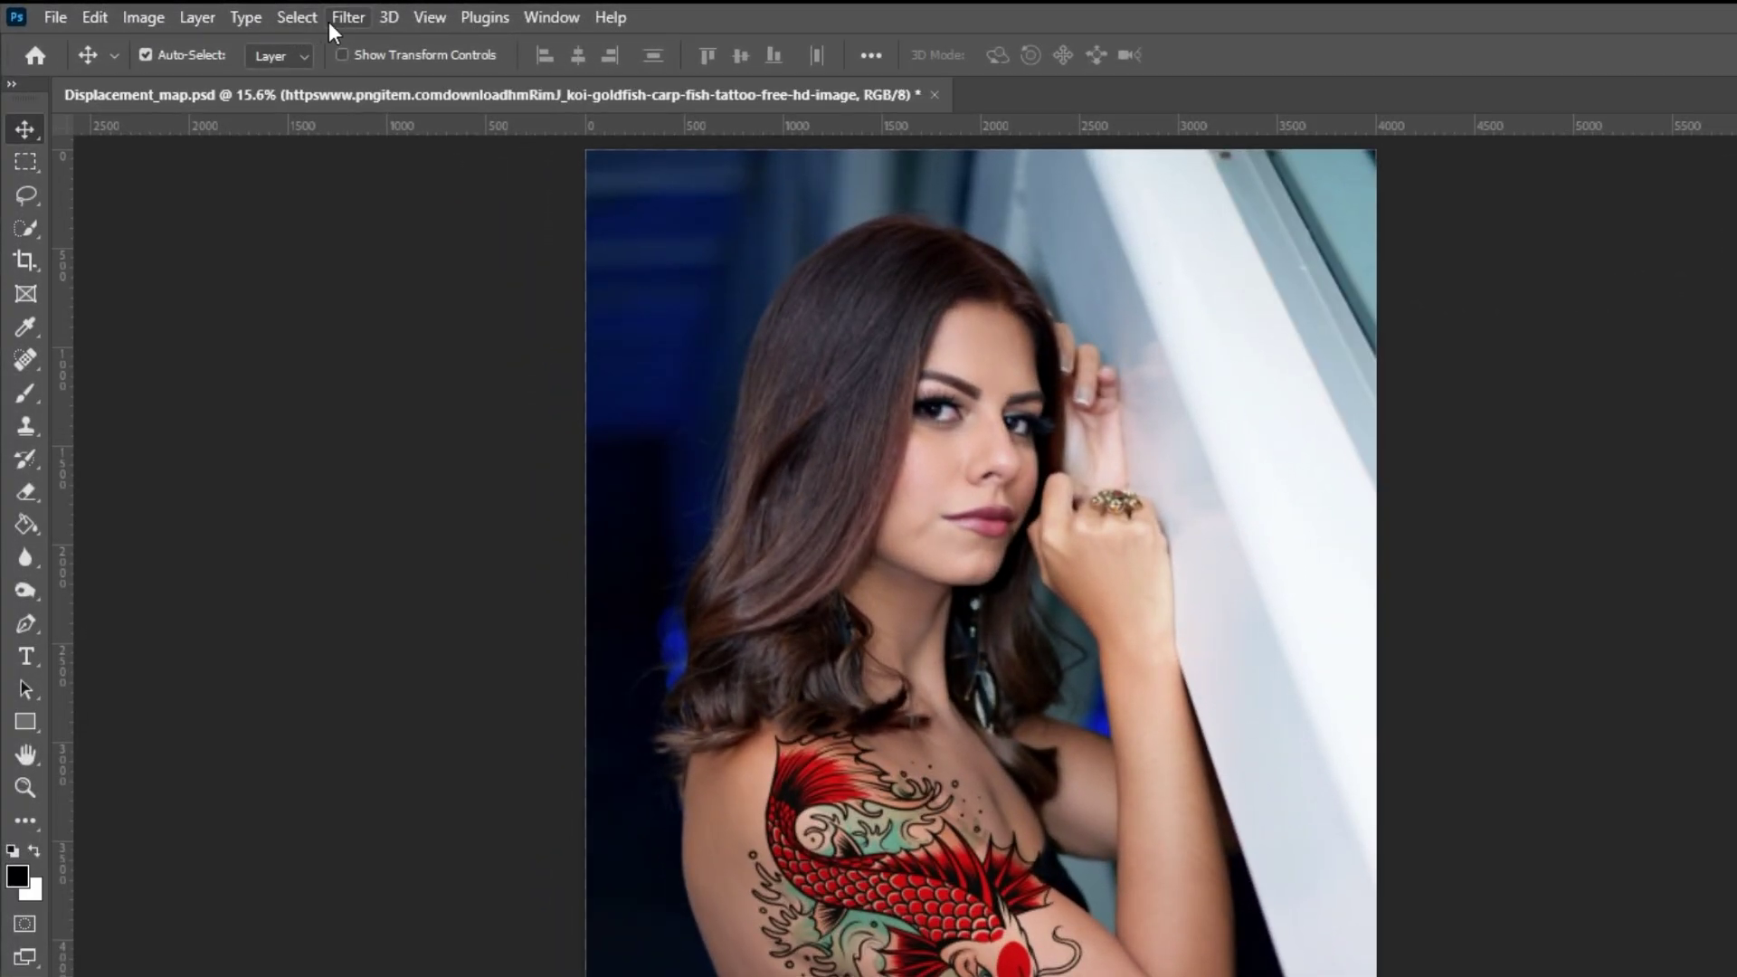
Step: Apply a Displace filter at scale 10/10 to the koi, using Displacement_map.psd as the map
{"action": "left_click", "coordinate": [346, 18]}
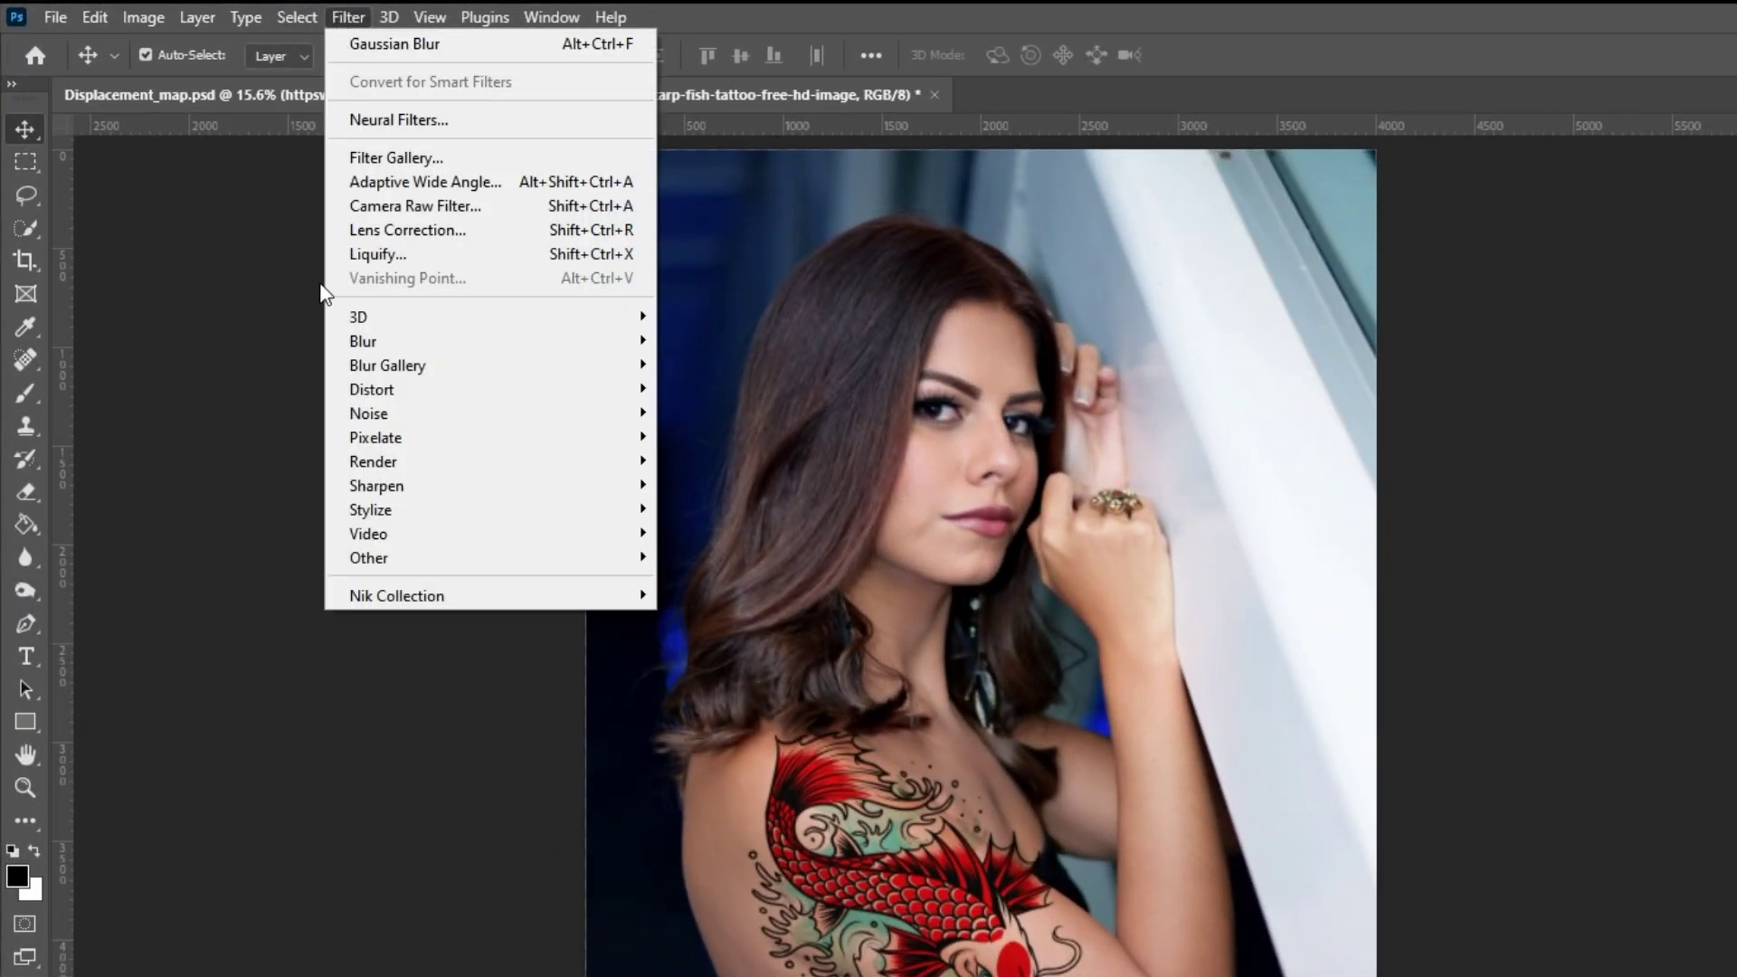
{"action": "mouse_move", "coordinate": [371, 389]}
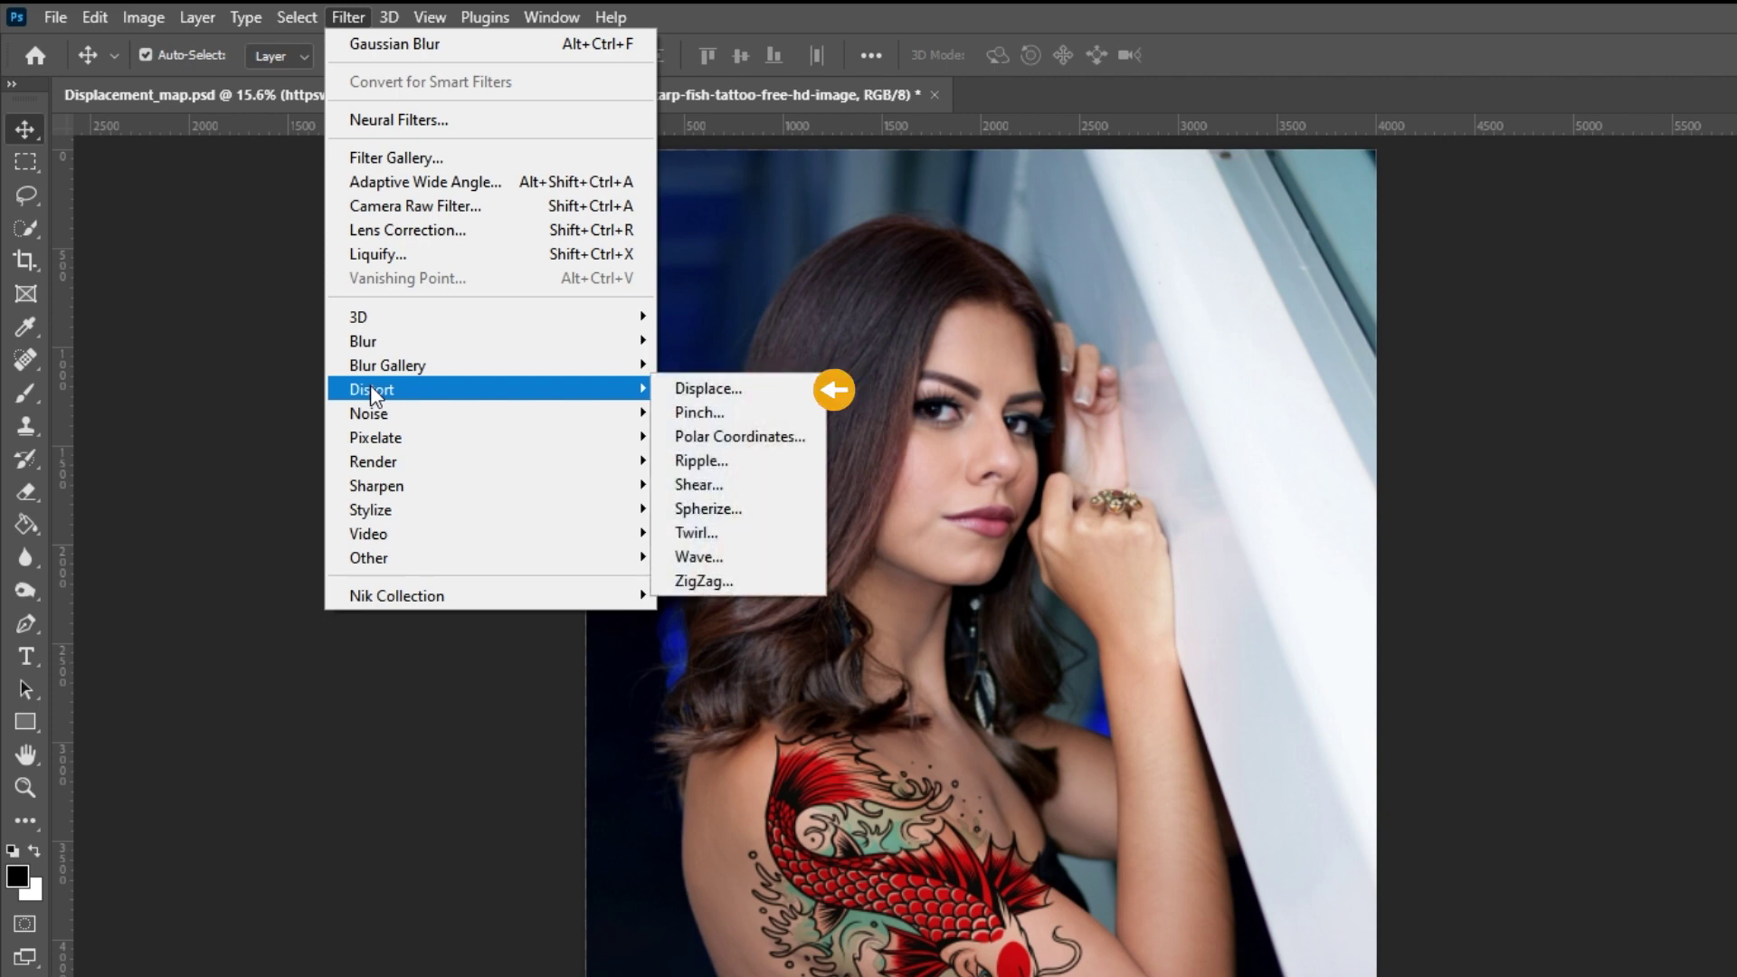
{"action": "left_click", "coordinate": [707, 388]}
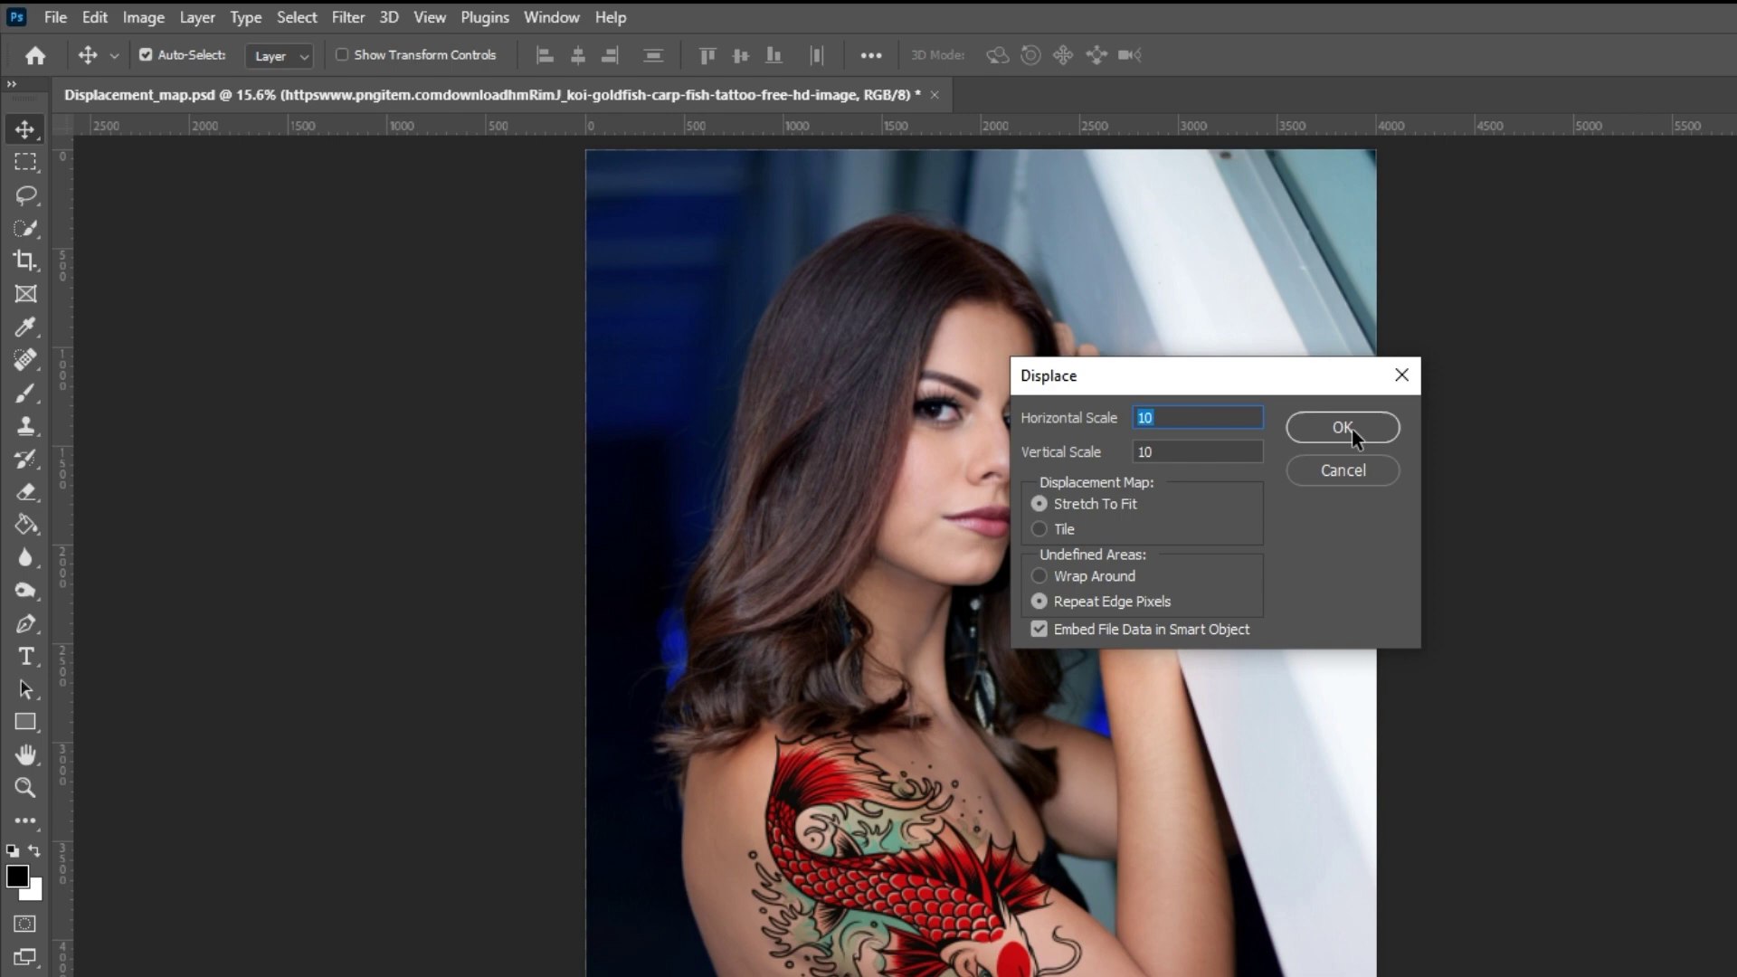
{"action": "left_click", "coordinate": [1343, 427]}
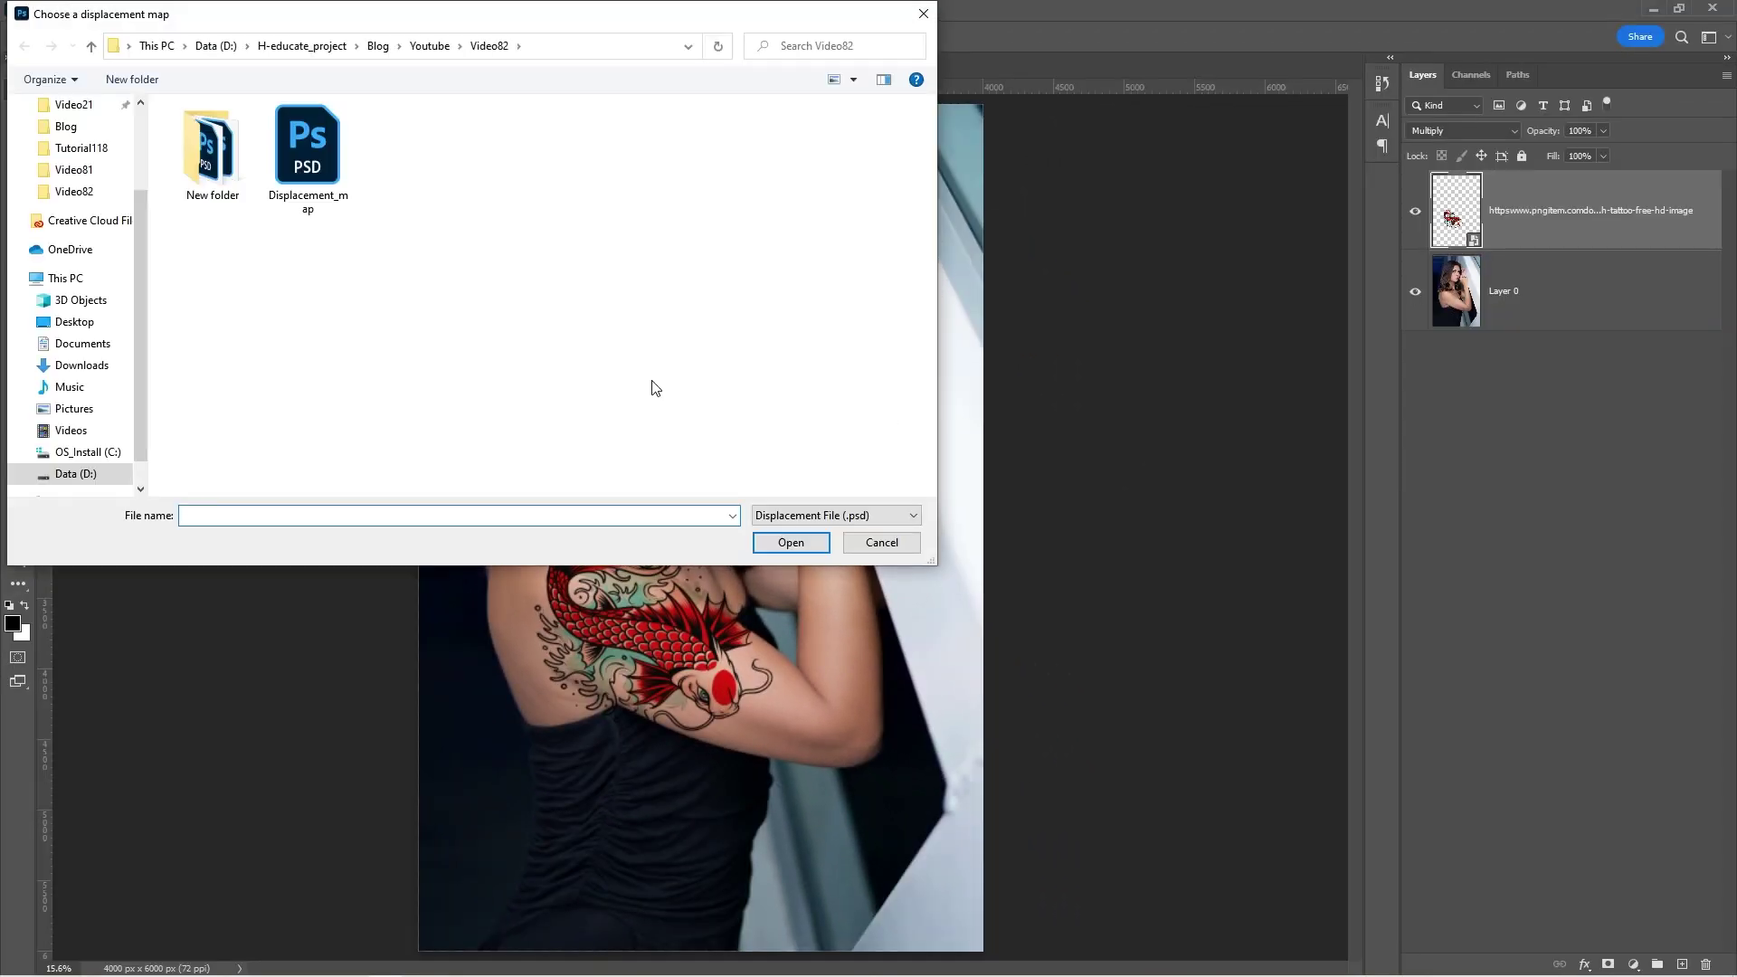
{"action": "left_click", "coordinate": [290, 204]}
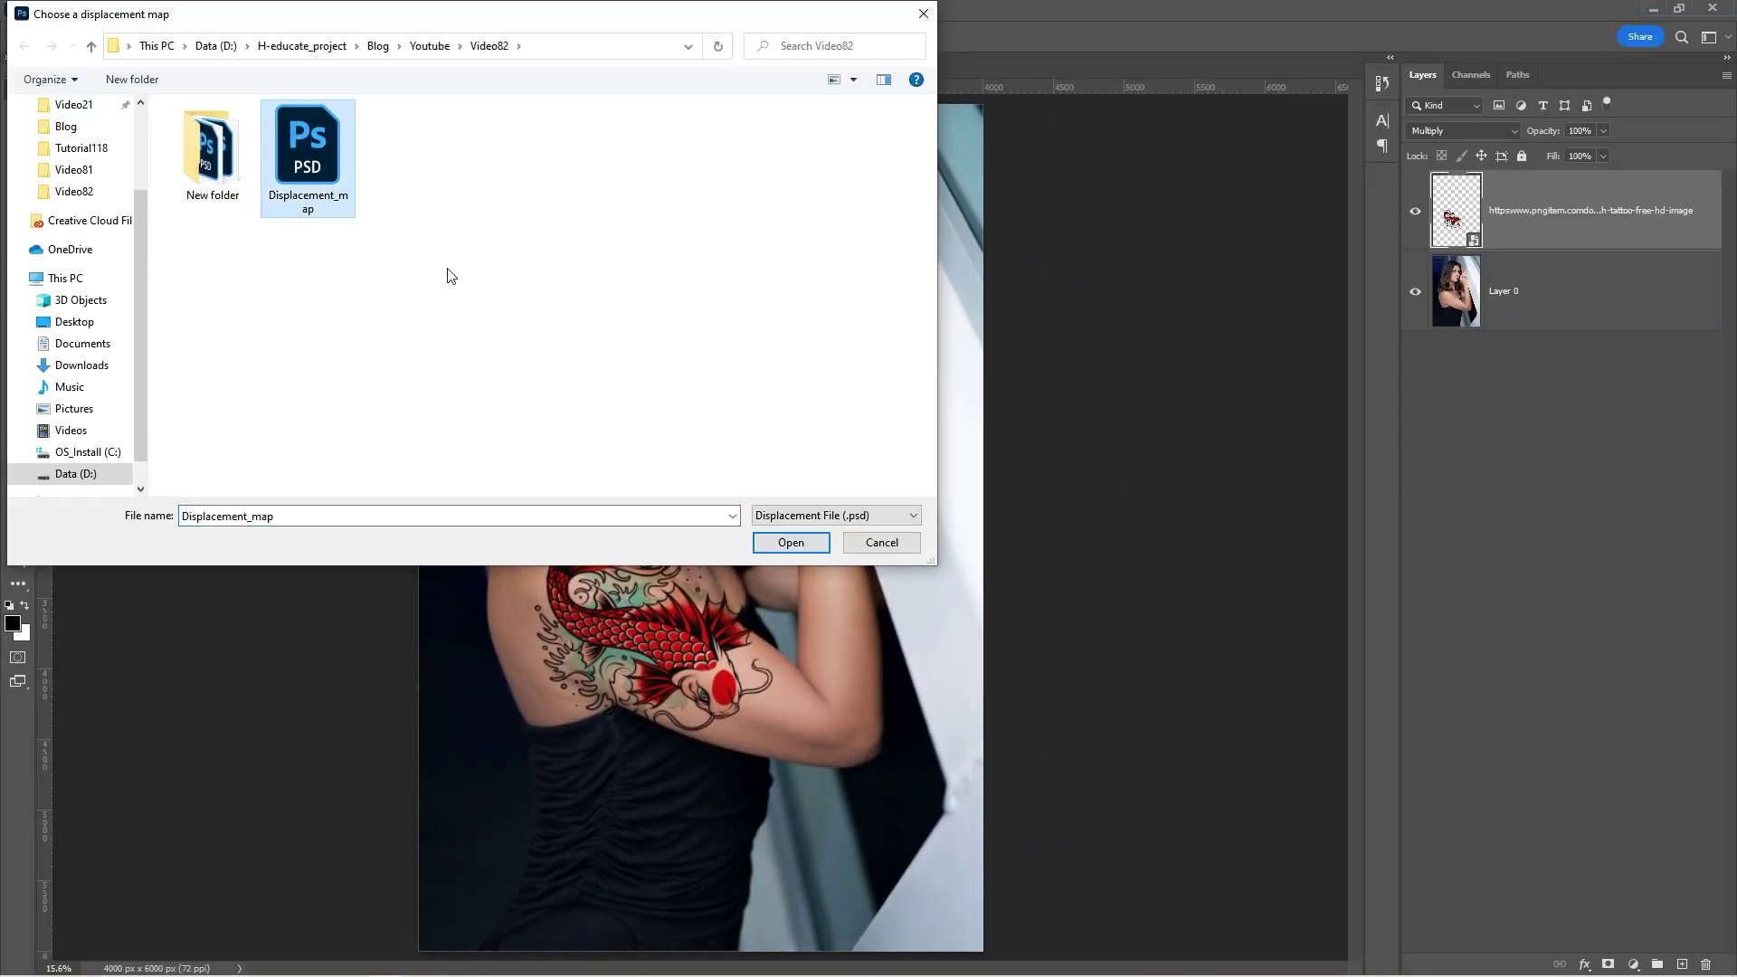
{"action": "left_click", "coordinate": [785, 541]}
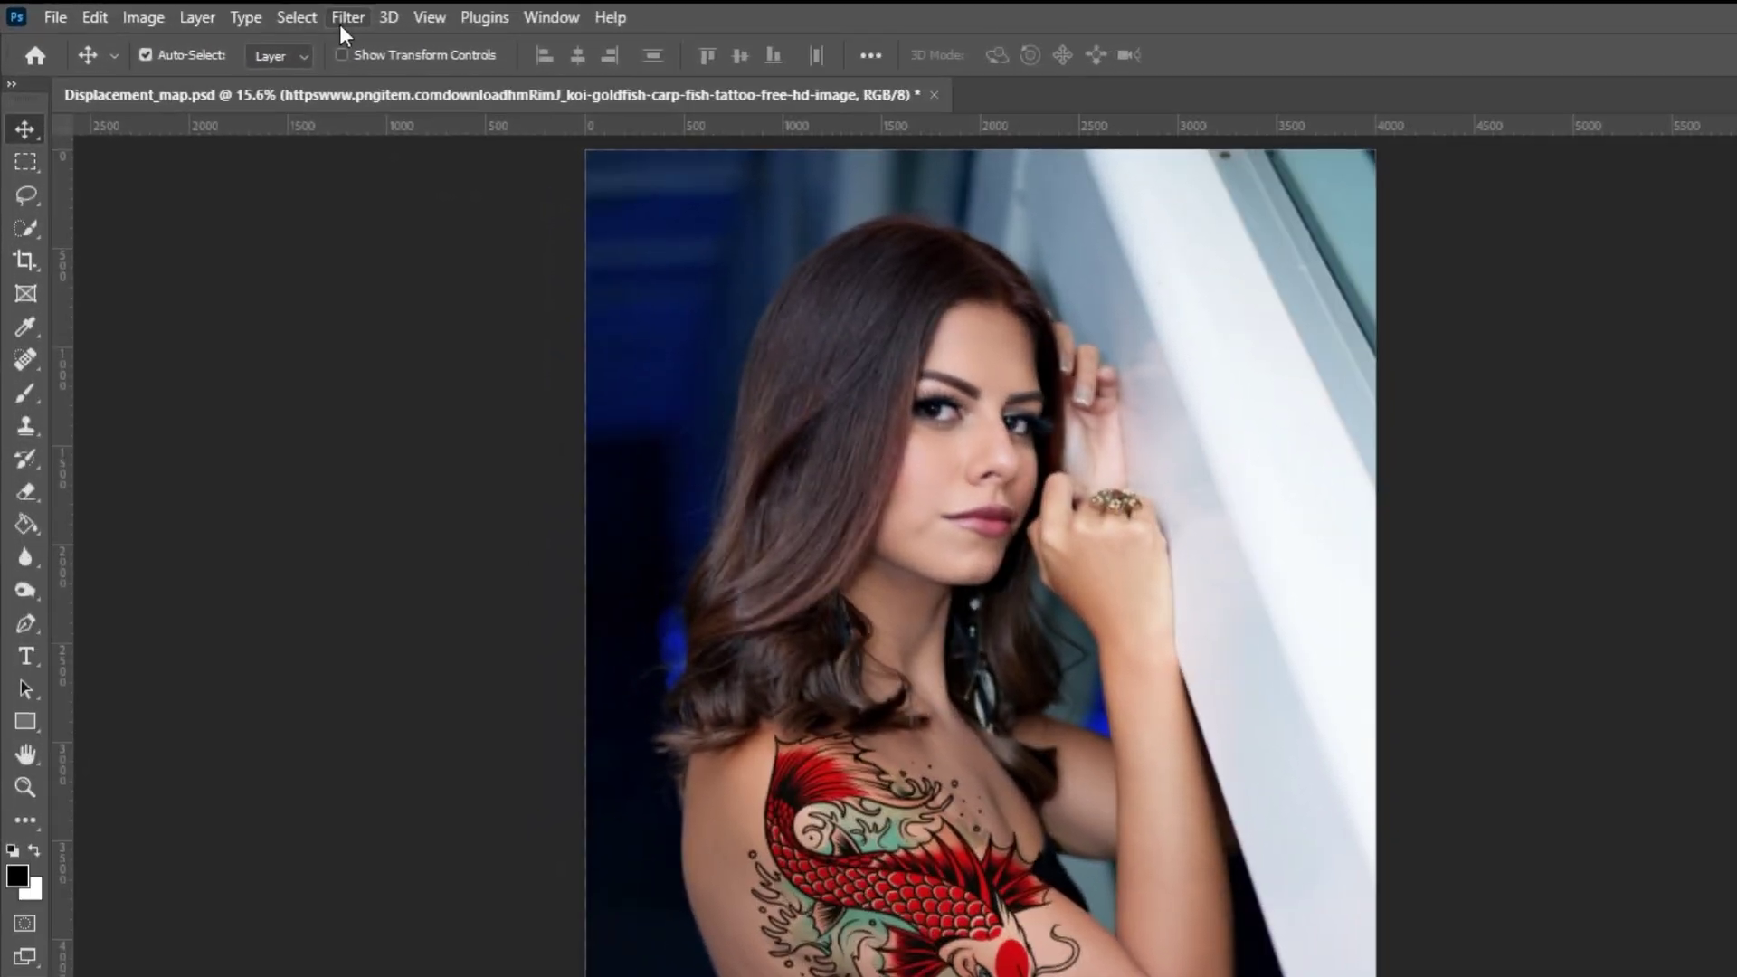
Step: Blur the koi tattoo with a 1.8-pixel Gaussian Blur and add a white layer mask
{"action": "left_click", "coordinate": [246, 13]}
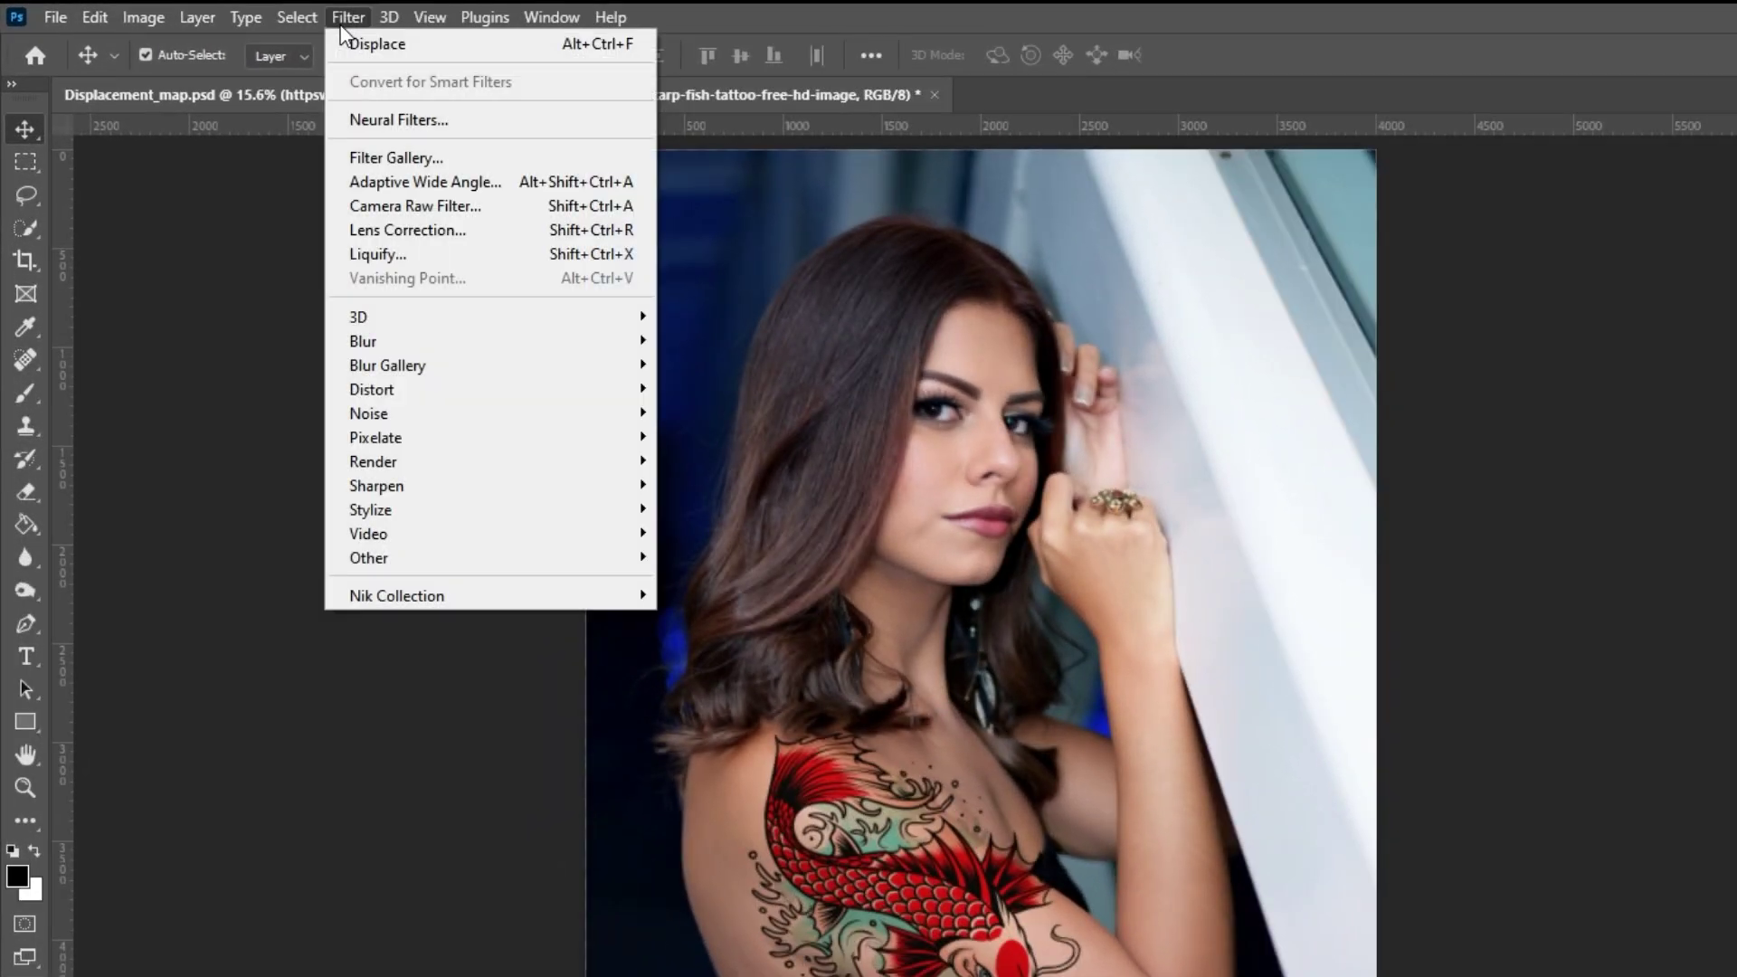
{"action": "mouse_move", "coordinate": [367, 348]}
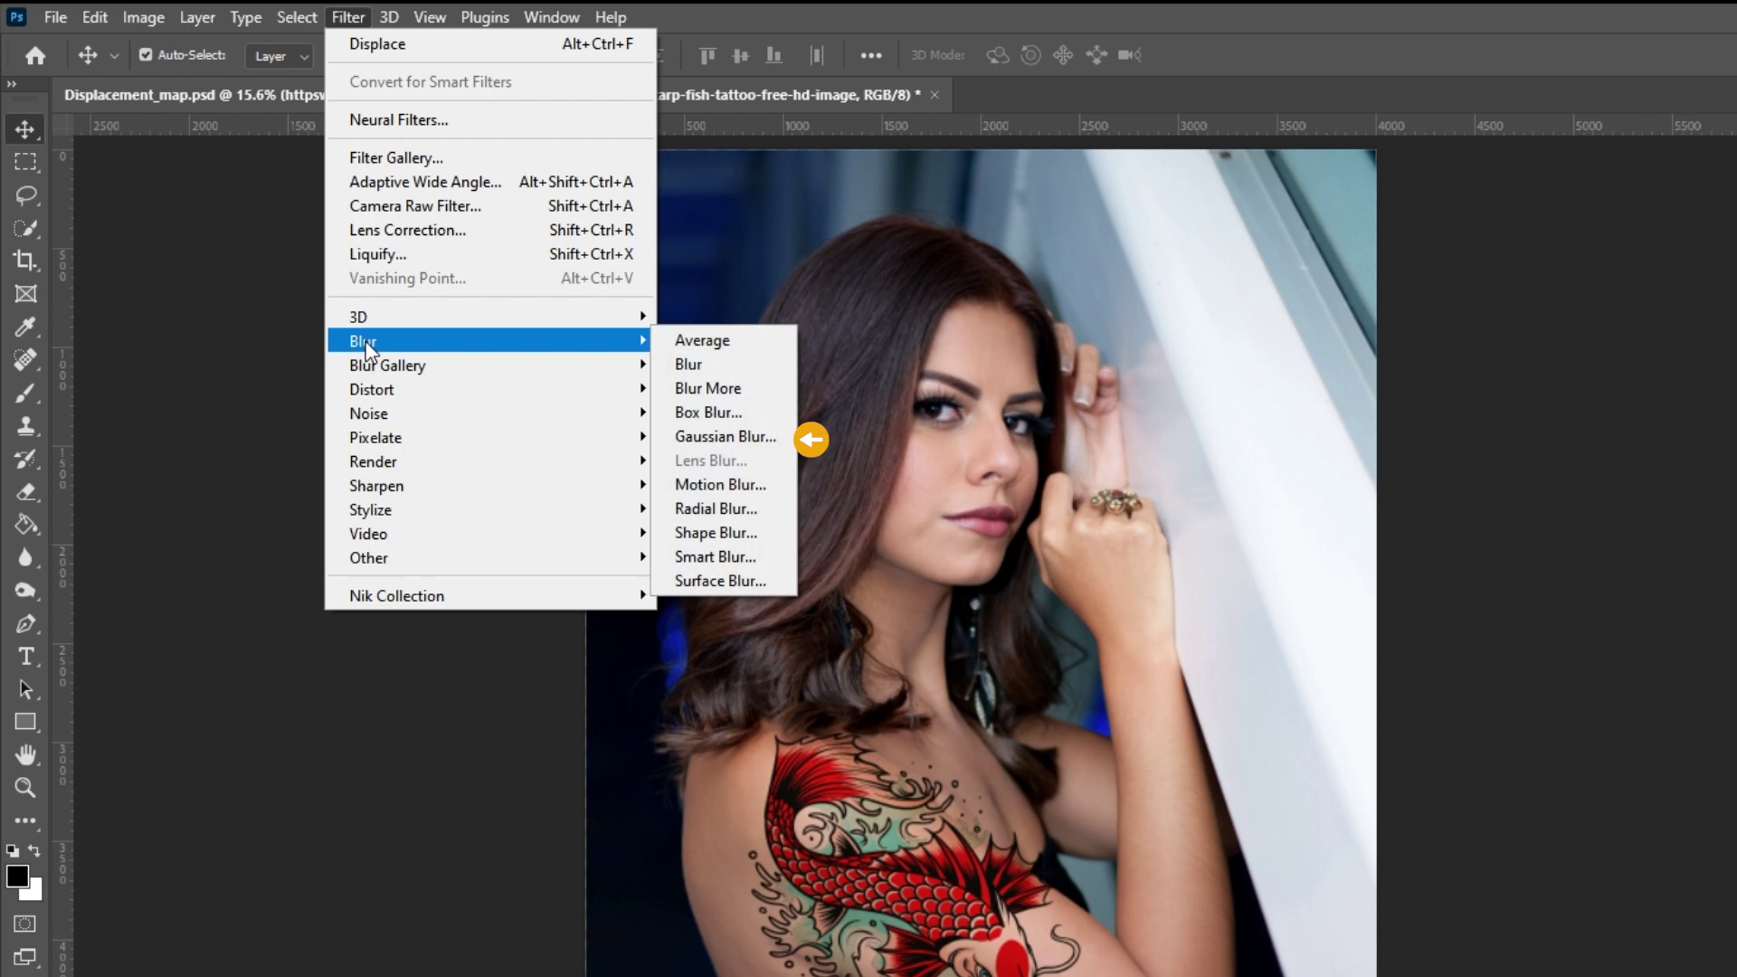
{"action": "left_click", "coordinate": [738, 436]}
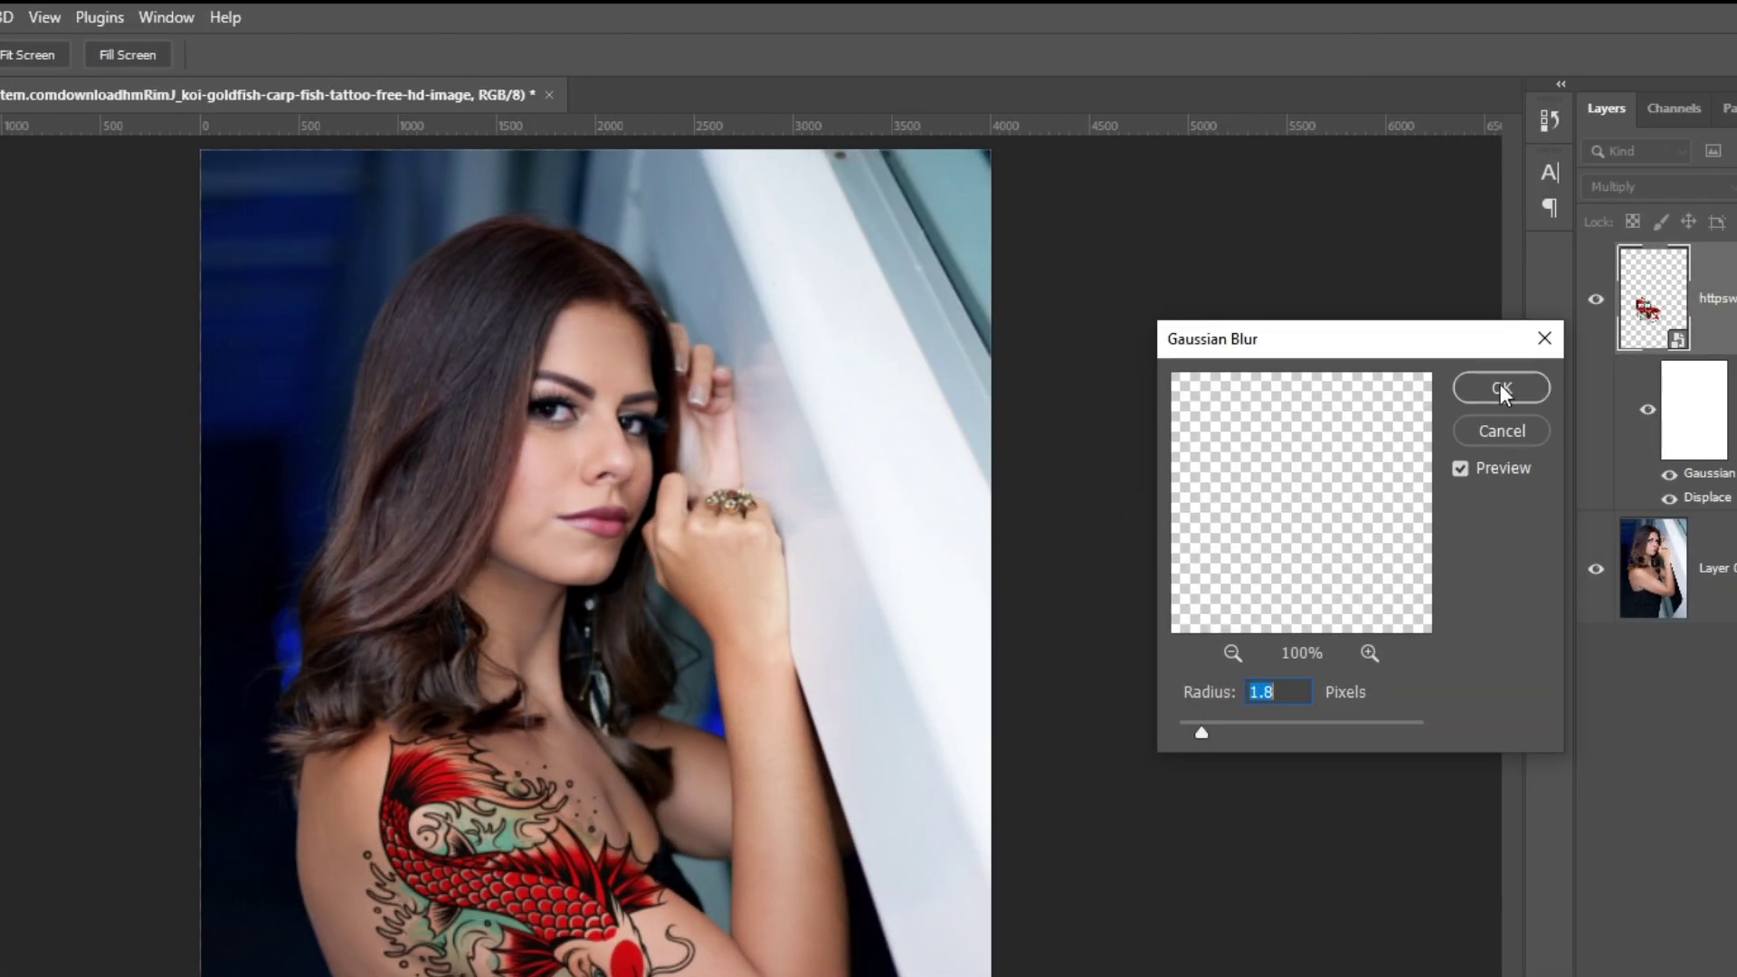
{"action": "left_click", "coordinate": [1500, 388]}
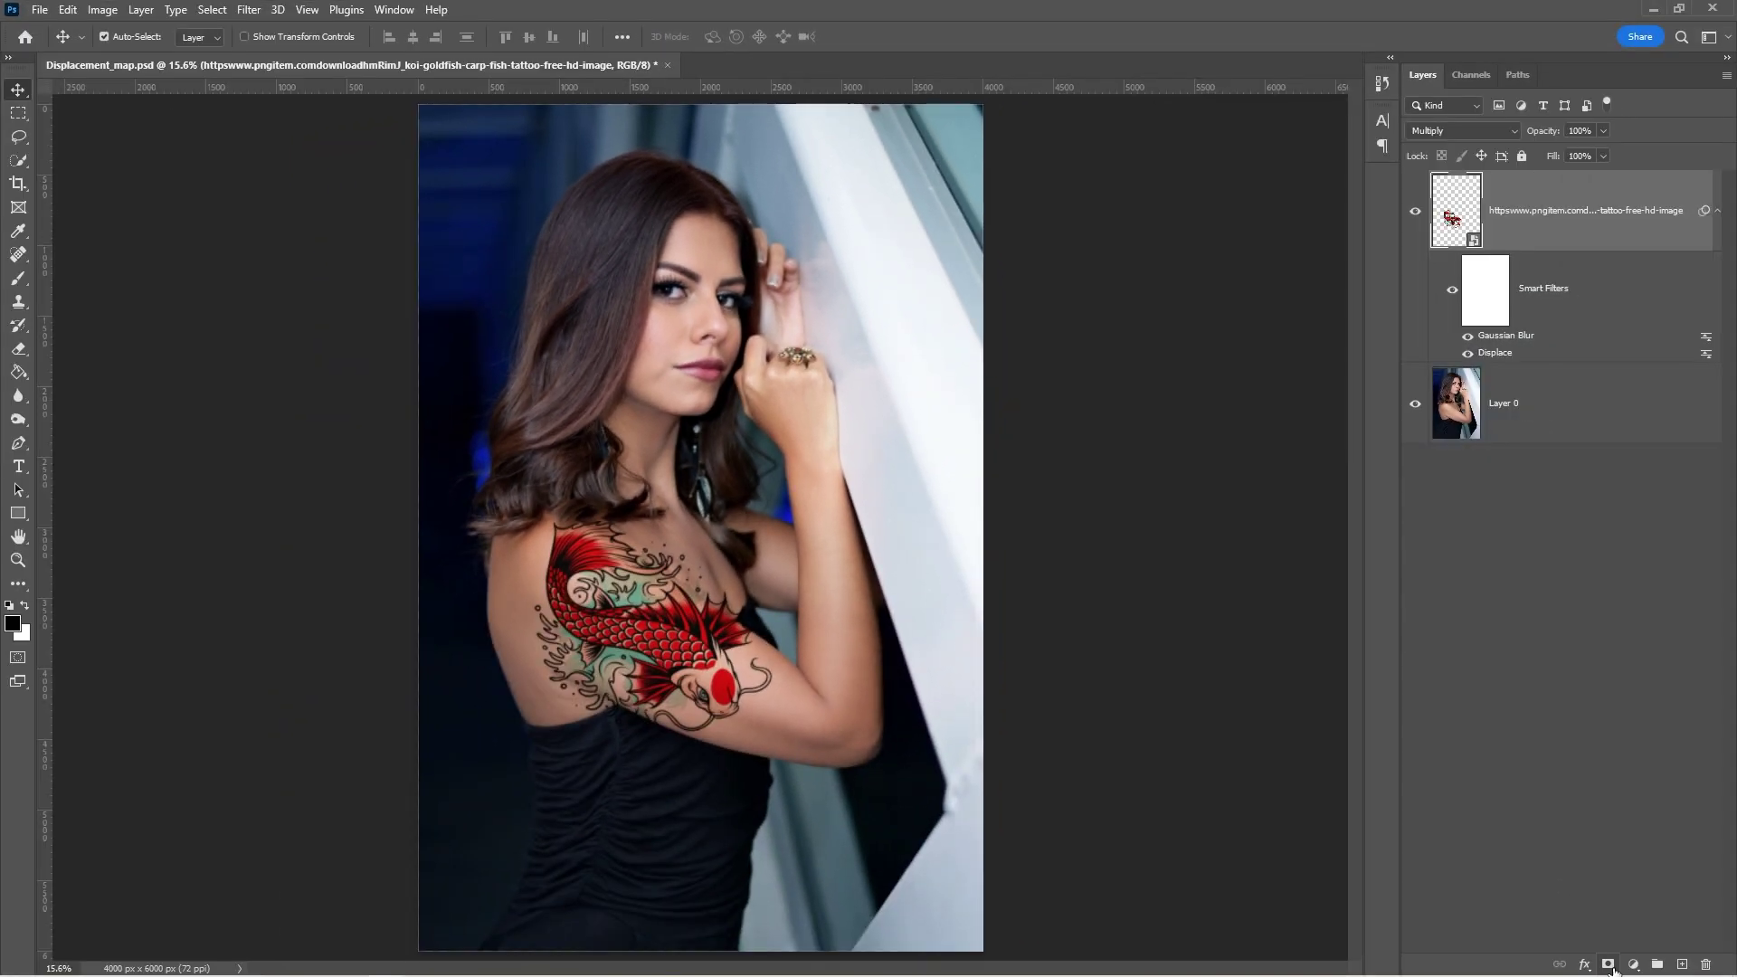
{"action": "left_click", "coordinate": [1609, 964]}
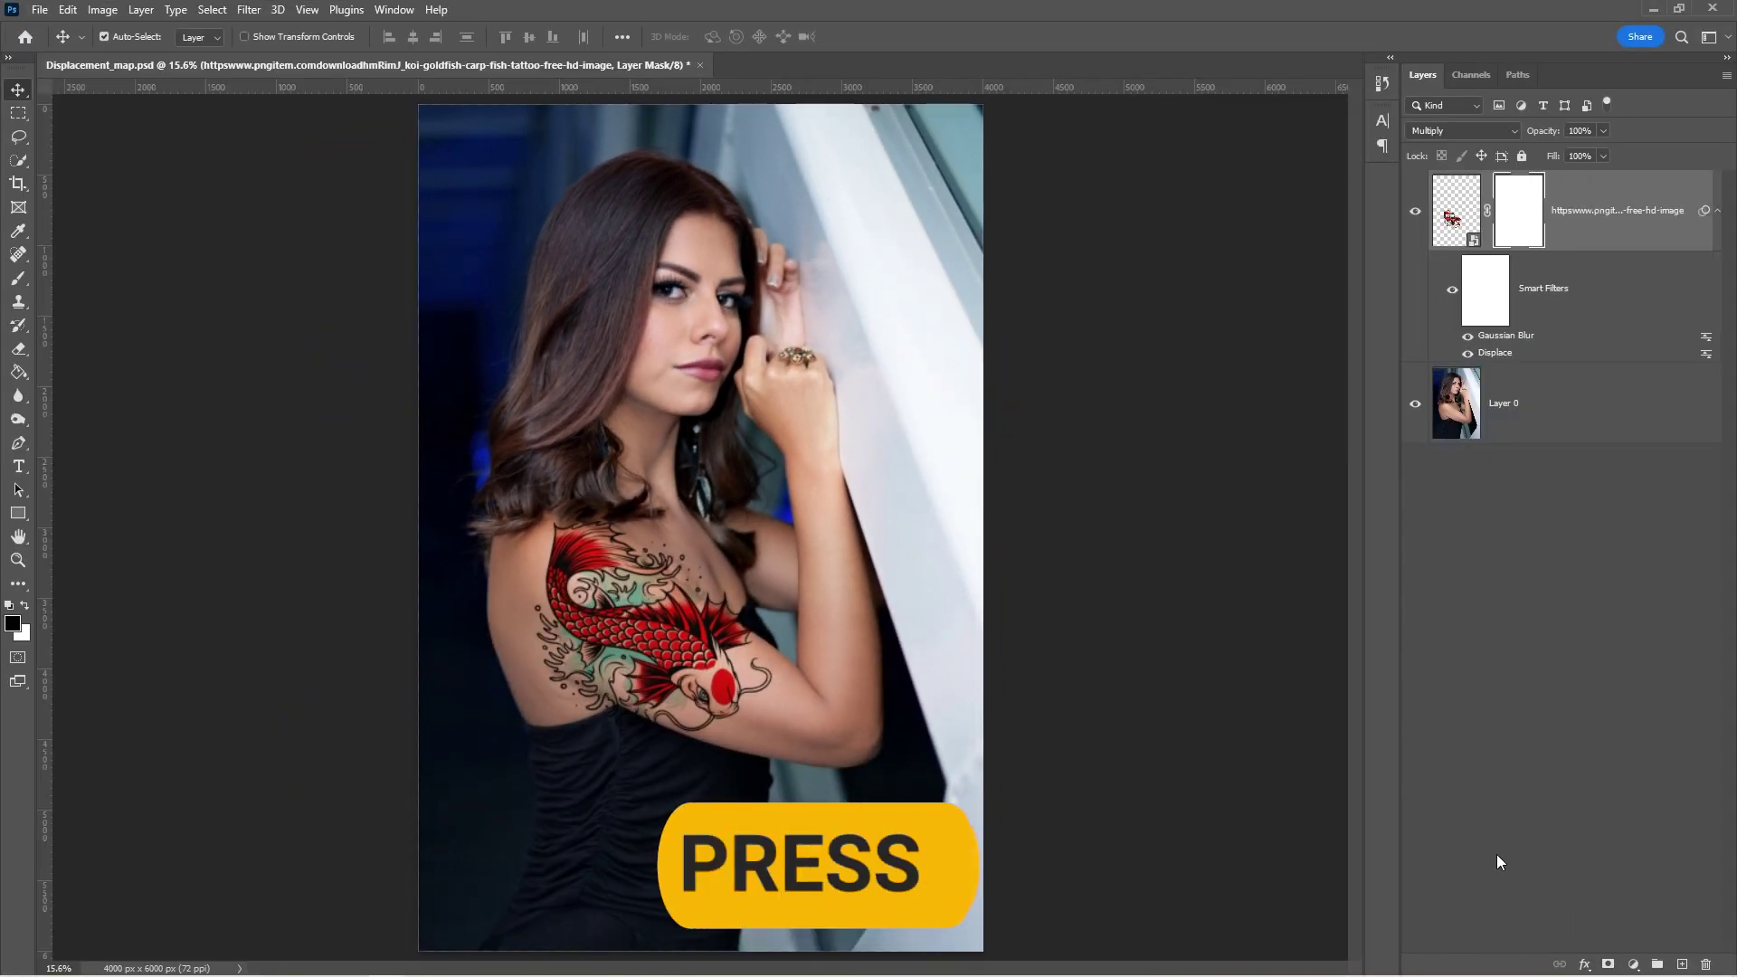
Step: Paint black with a small soft brush on the tattoo mask near the armpit to hide stray bits
{"action": "key", "text": "b"}
{"action": "left_click", "coordinate": [132, 39]}
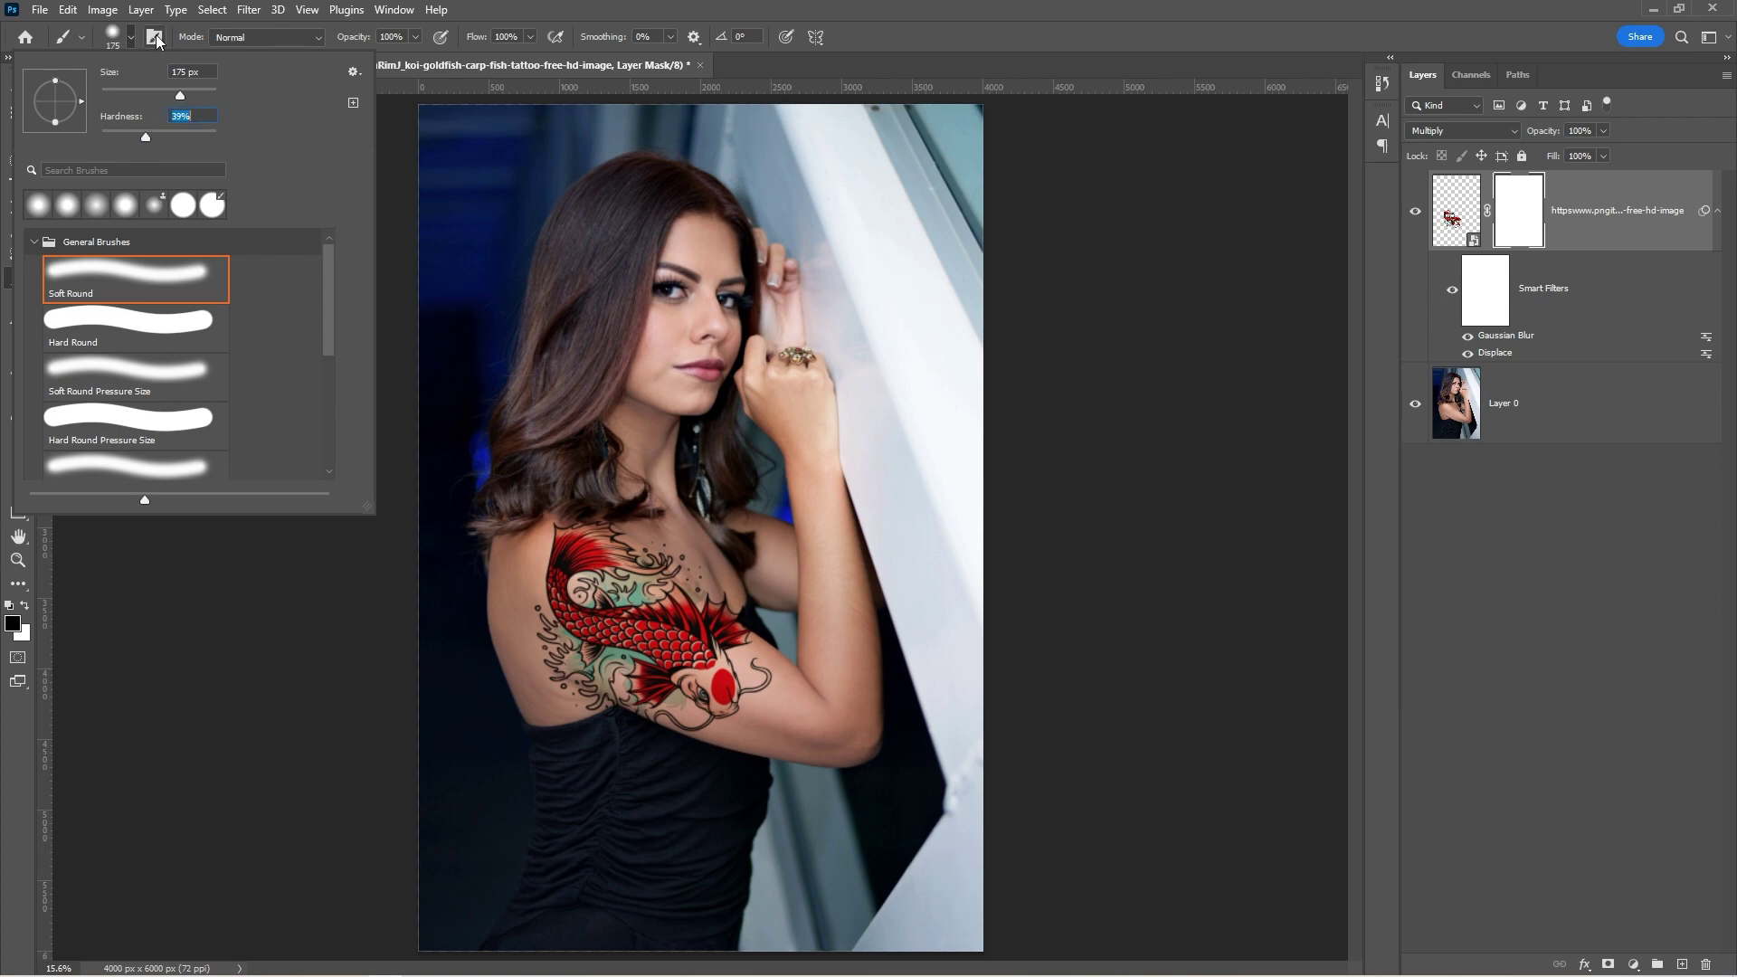
{"action": "left_click", "coordinate": [130, 36]}
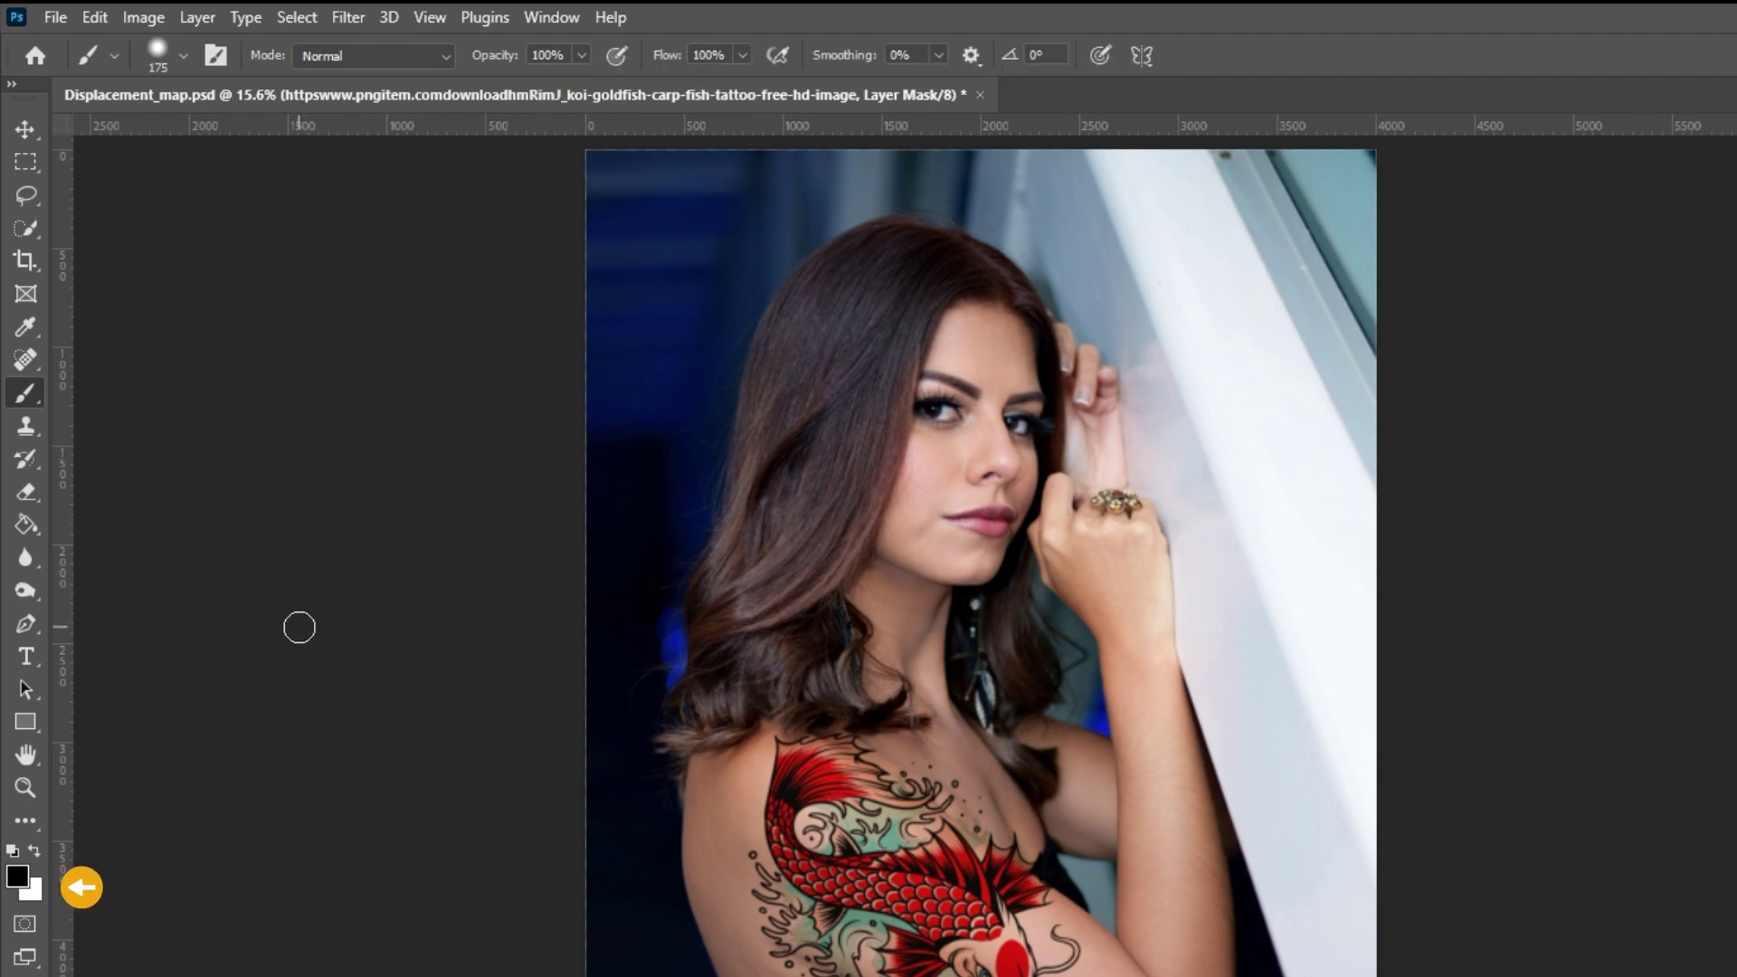
{"action": "key", "text": "z"}
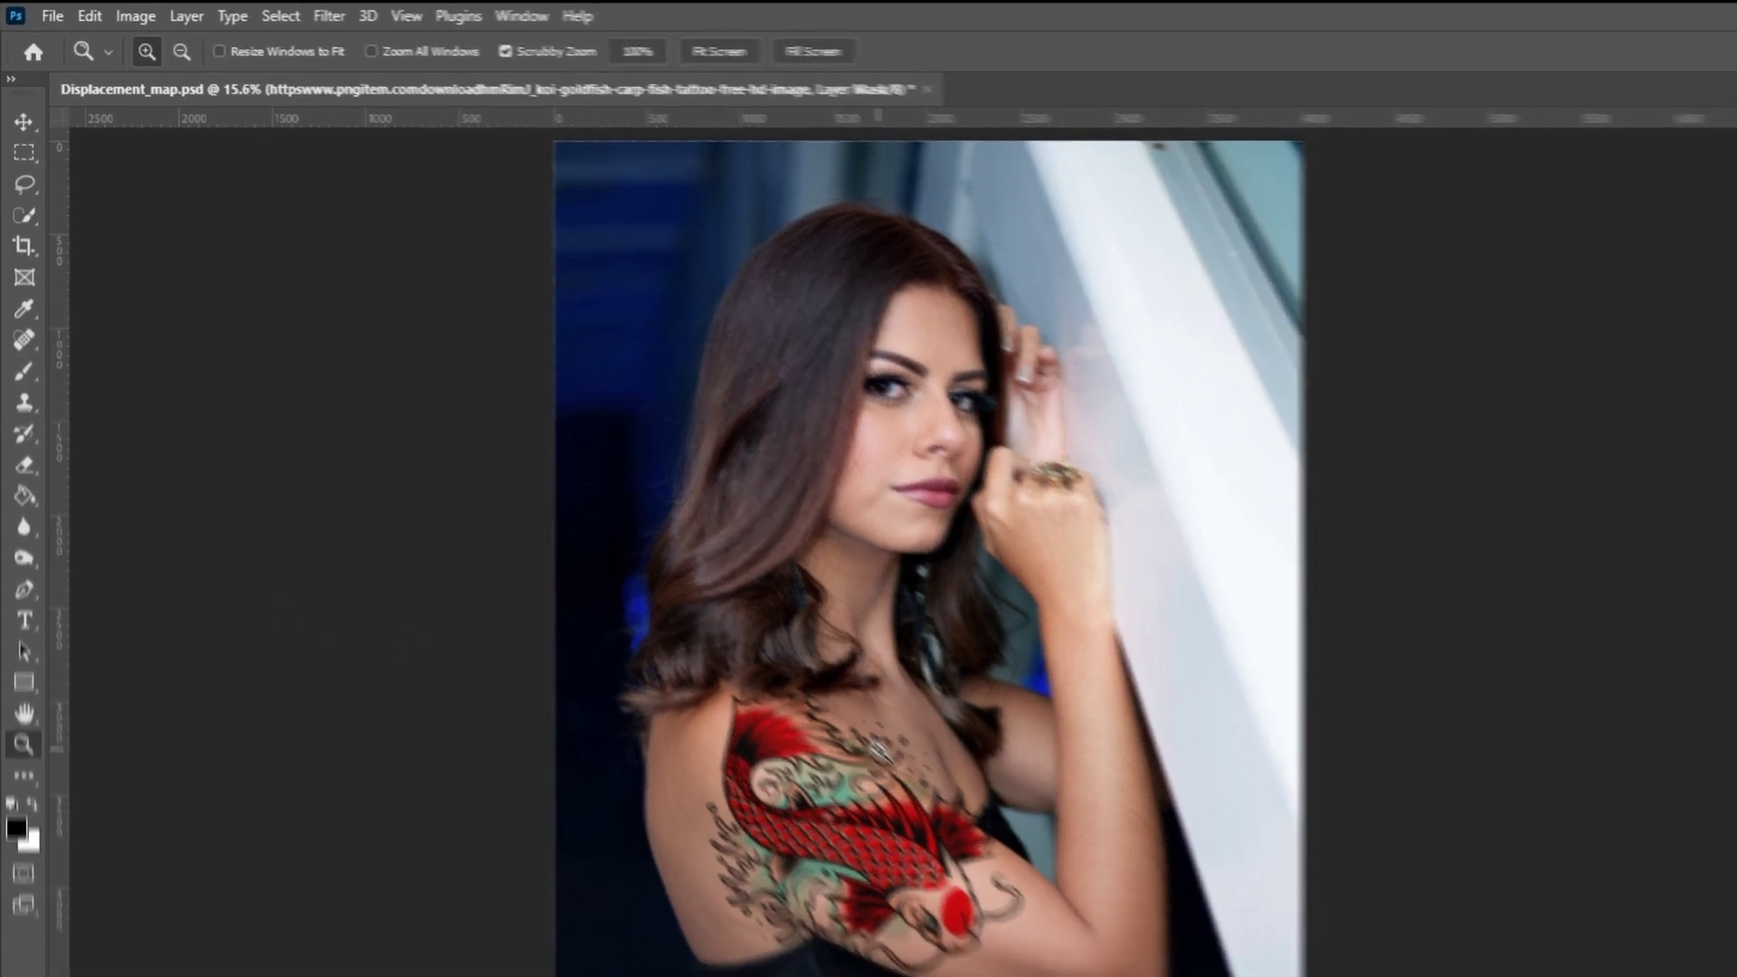
{"action": "mouse_move", "coordinate": [696, 624]}
{"action": "left_mouse_down"}
{"action": "mouse_move", "coordinate": [735, 622]}
{"action": "mouse_move", "coordinate": [642, 551]}
{"action": "mouse_move", "coordinate": [665, 584]}
{"action": "left_mouse_up"}
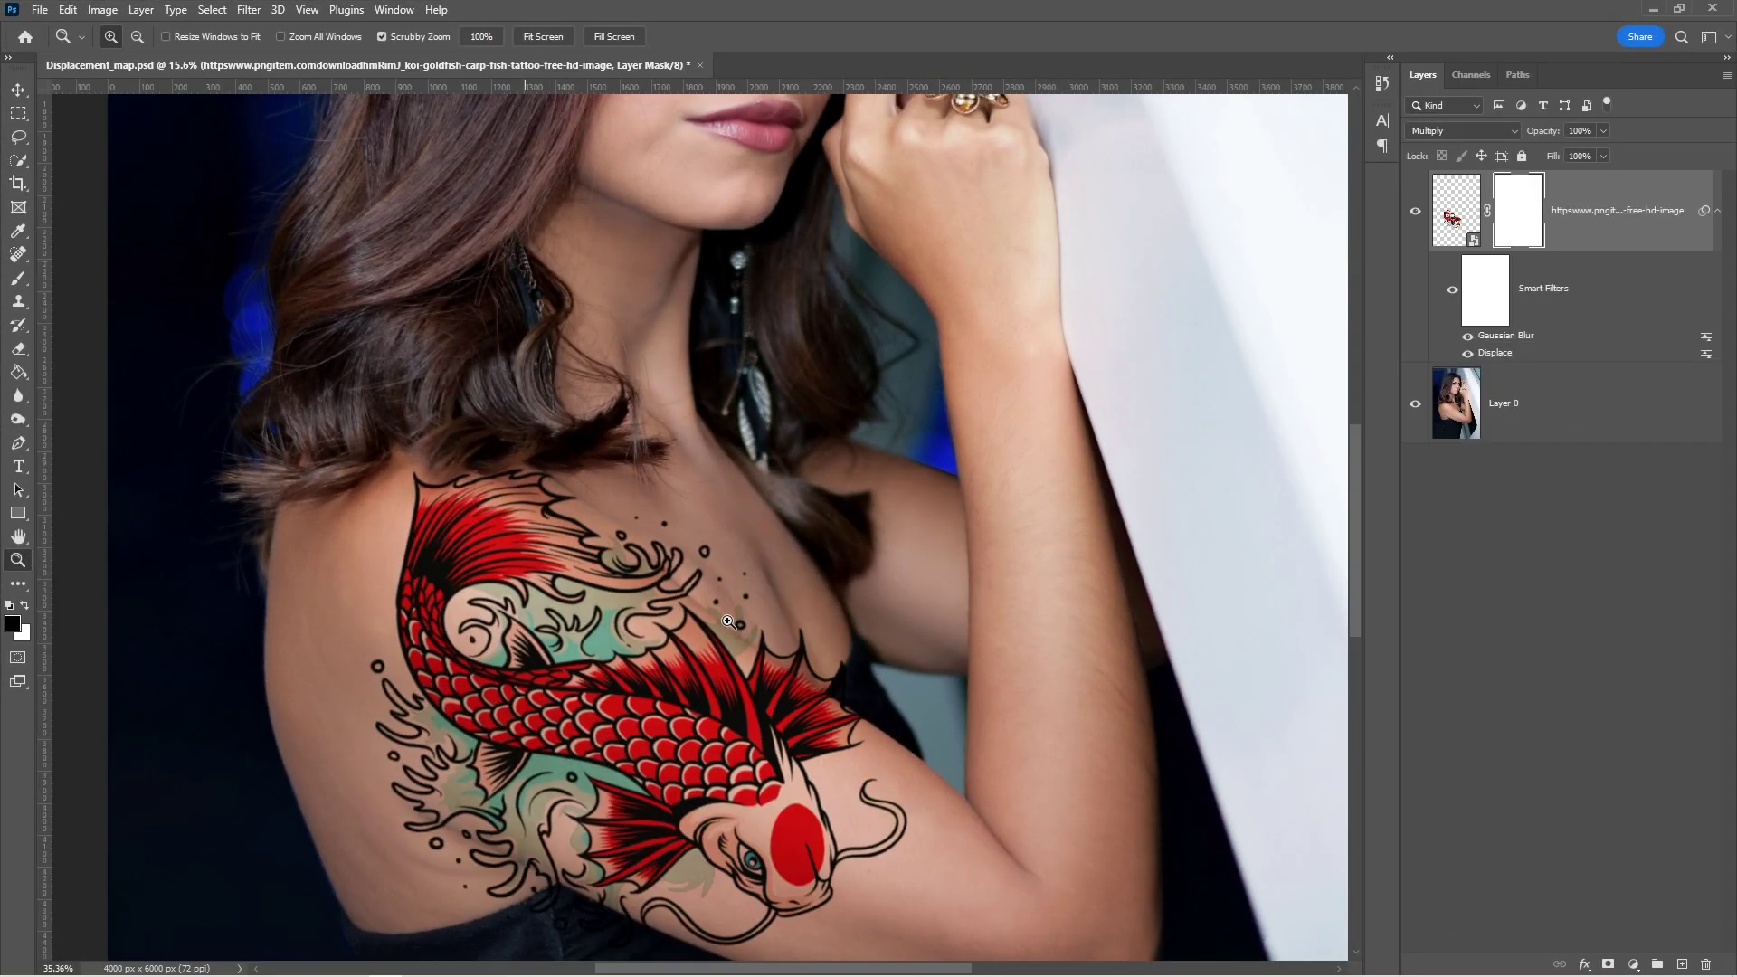
{"action": "key", "text": "b"}
{"action": "key", "text": "x"}
{"action": "key", "text": "x"}
{"action": "key", "text": "bracketleft"}
{"action": "key", "text": "bracketleft"}
{"action": "key", "text": "bracketleft"}
{"action": "key", "text": "bracketleft"}
{"action": "mouse_move", "coordinate": [819, 670]}
{"action": "left_mouse_down"}
{"action": "mouse_move", "coordinate": [750, 576]}
{"action": "mouse_move", "coordinate": [852, 646]}
{"action": "left_mouse_up"}
{"action": "key", "text": "ctrl+minus"}
{"action": "key", "text": "ctrl+minus"}
{"action": "key", "text": "ctrl+minus"}
{"action": "key", "text": "ctrl+minus"}
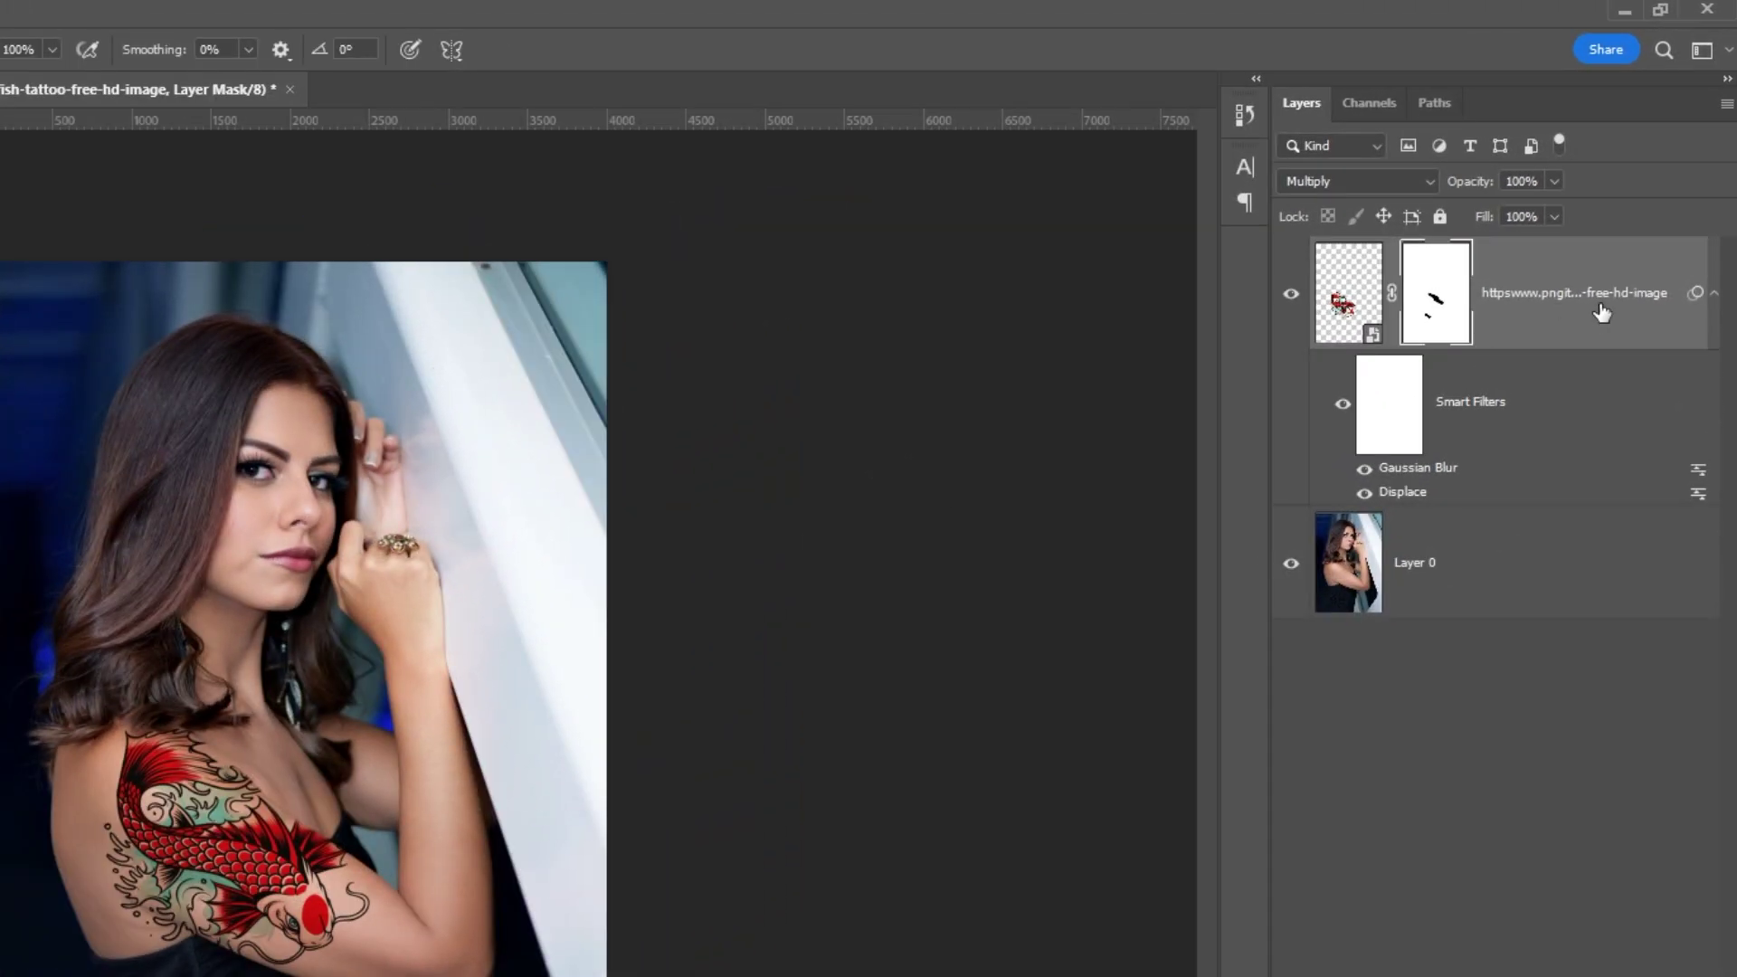
Step: In the tattoo's Blending Options, adjust the Gray Blend If sliders for dark ink and bright skin
{"action": "right_click", "coordinate": [1636, 217]}
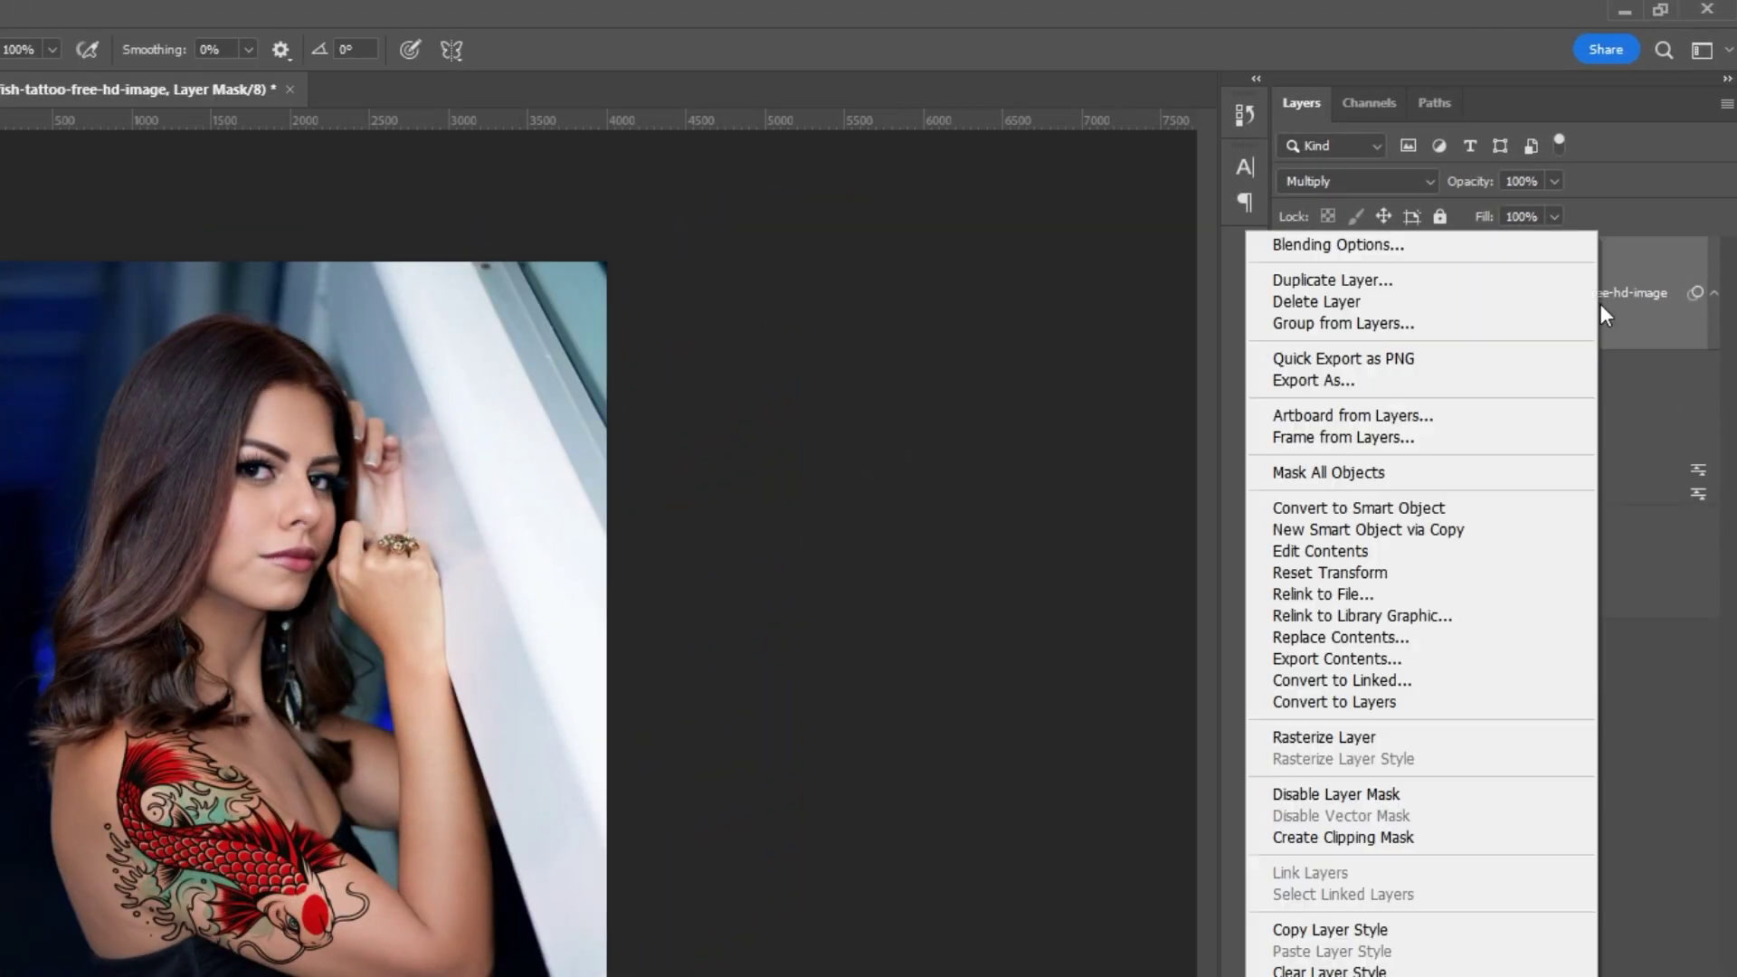
{"action": "left_click", "coordinate": [1506, 254]}
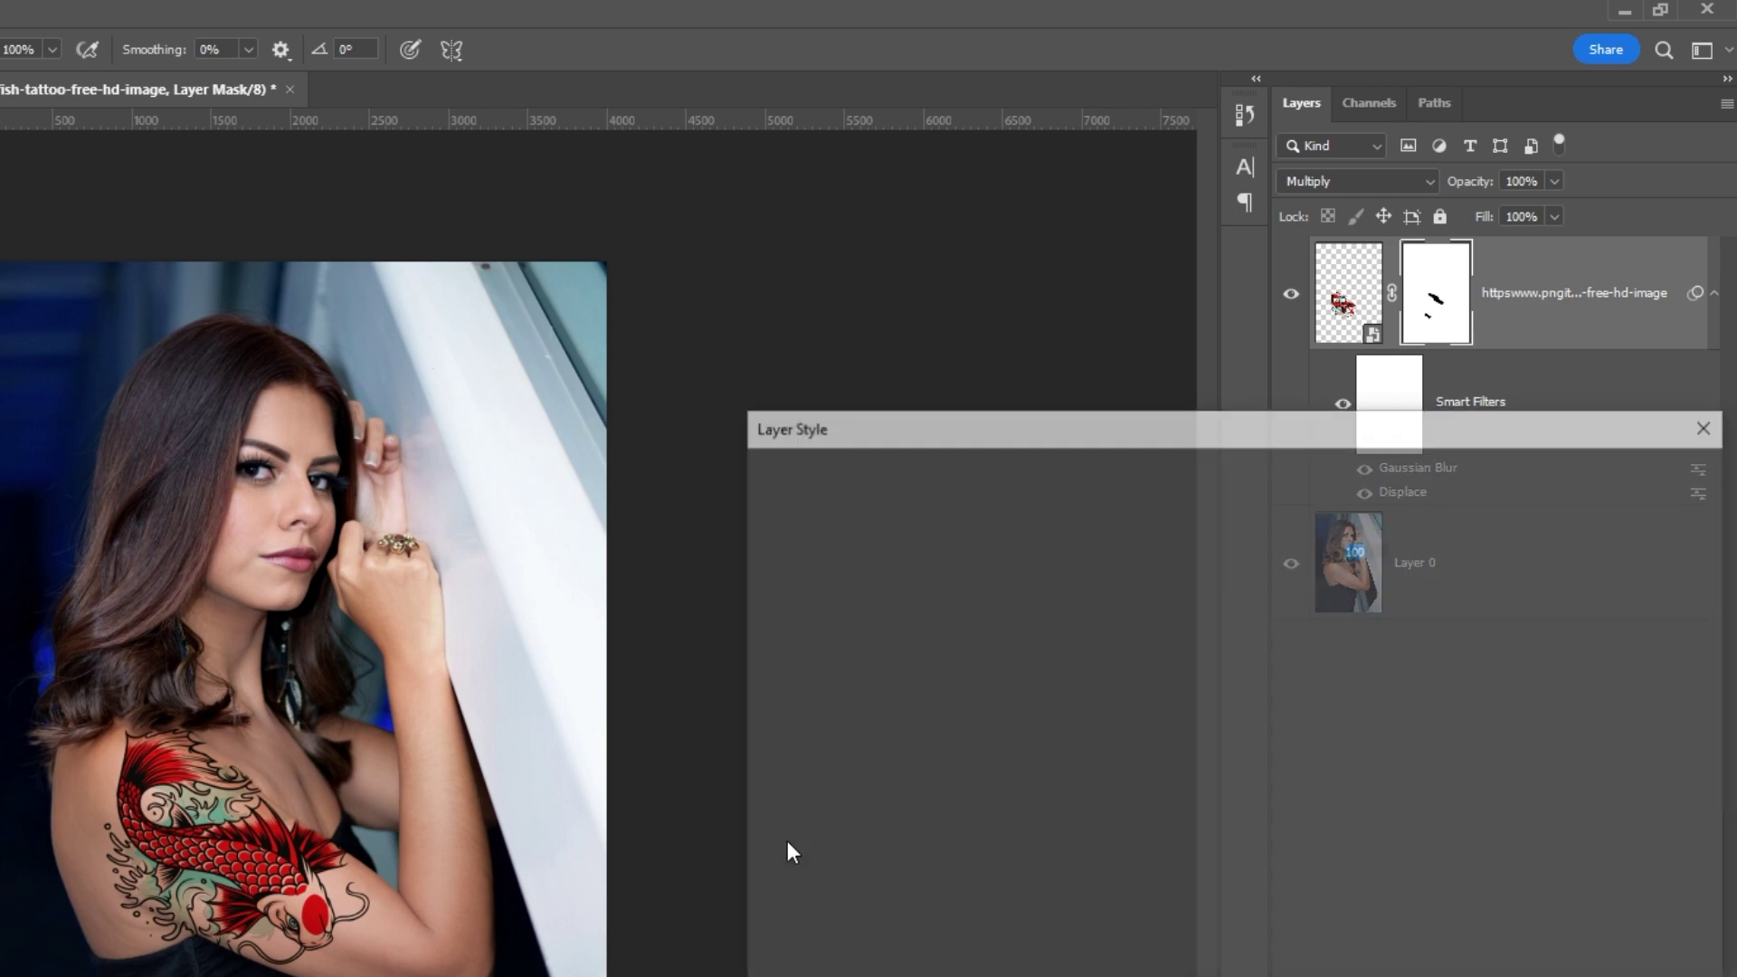
{"action": "left_click_drag", "start_coordinate": [1031, 430], "coordinate": [779, 482]}
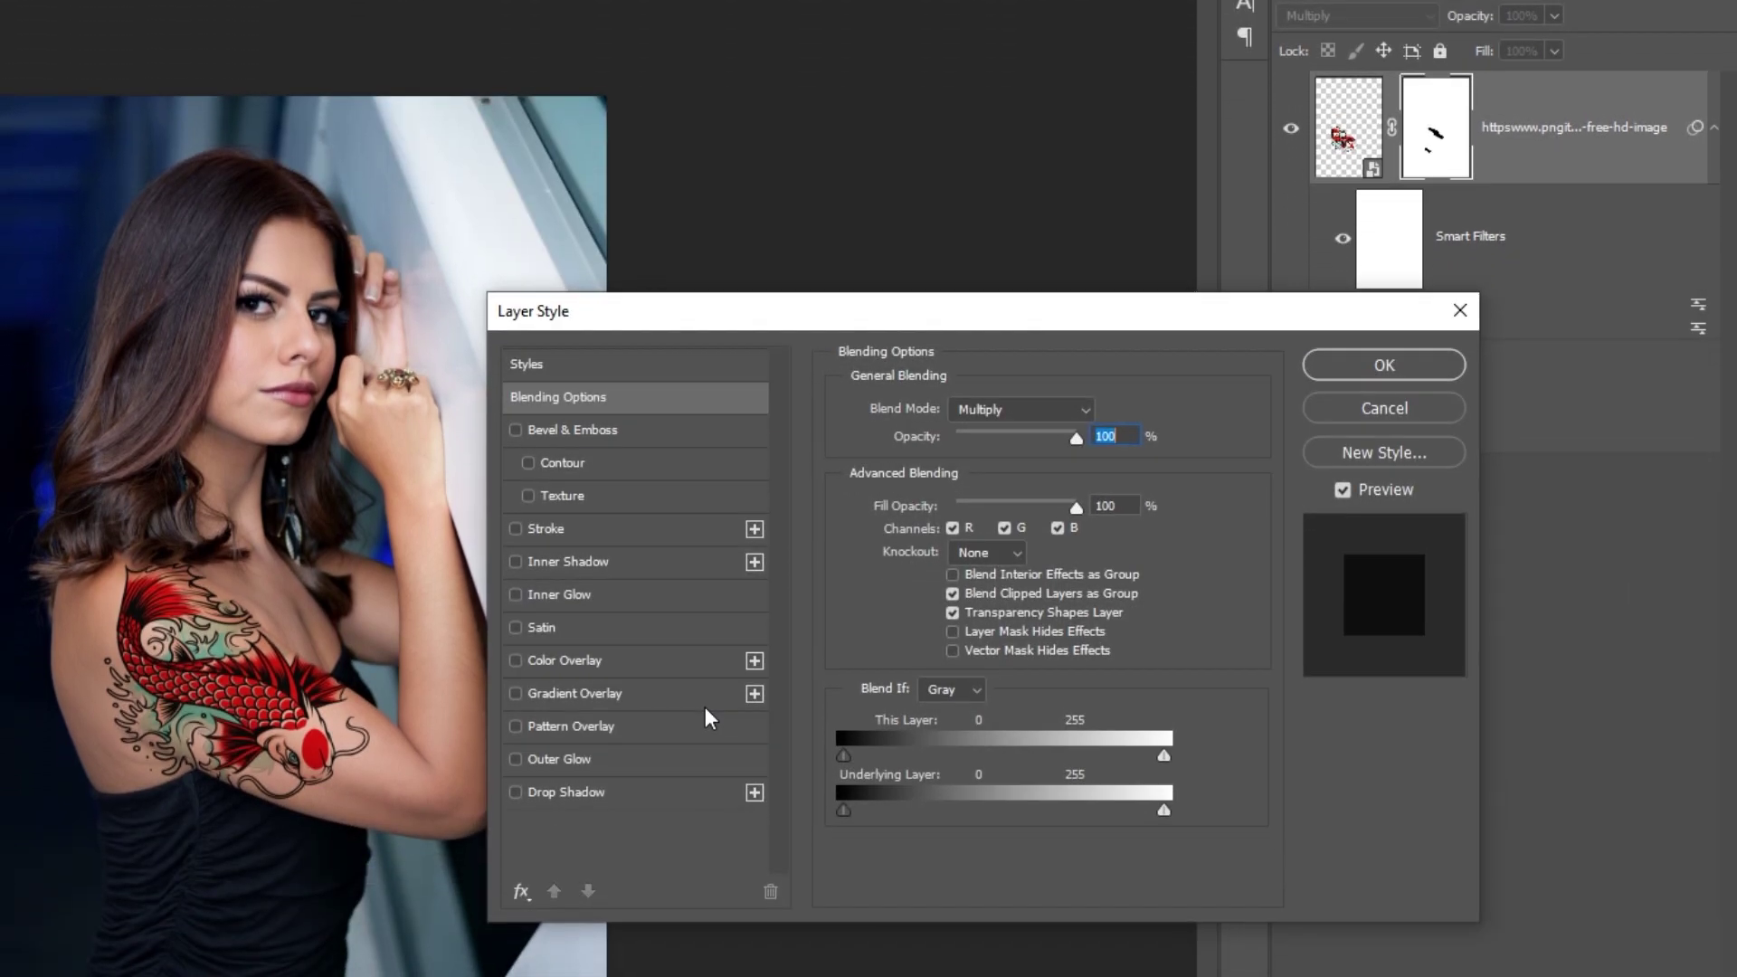
{"action": "key", "text": "ctrl+plus"}
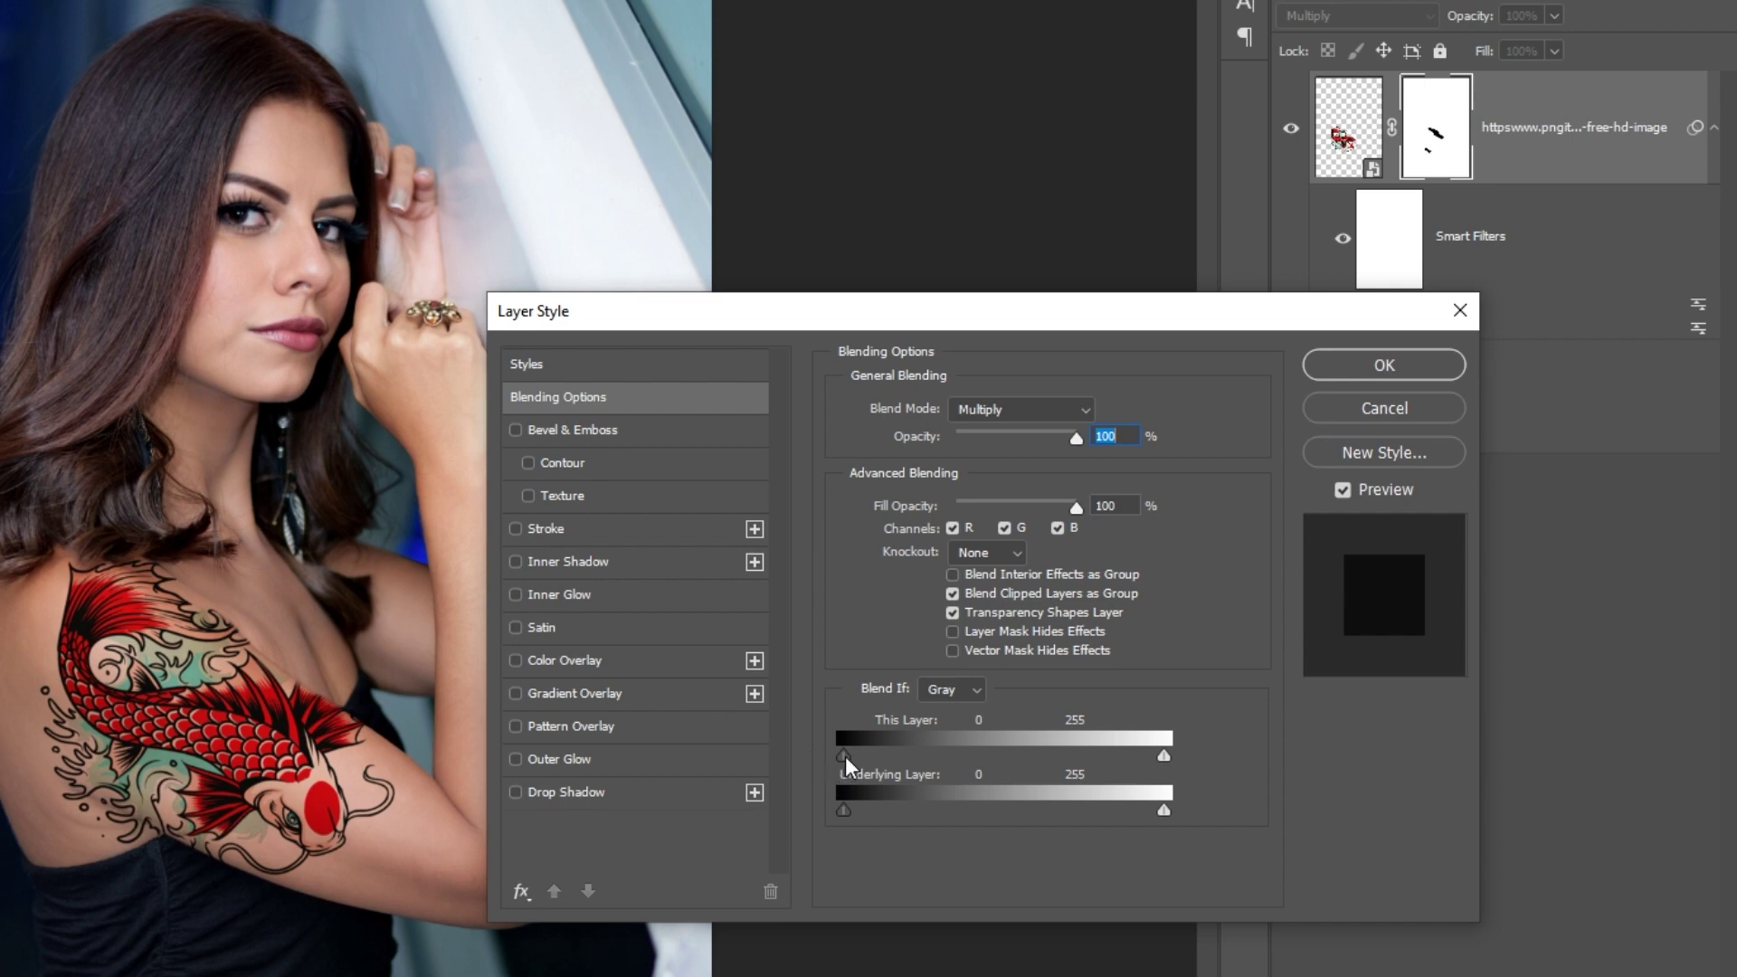
{"action": "mouse_move", "coordinate": [844, 756]}
{"action": "left_mouse_down"}
{"action": "mouse_move", "coordinate": [919, 758]}
{"action": "mouse_move", "coordinate": [858, 750]}
{"action": "left_mouse_up"}
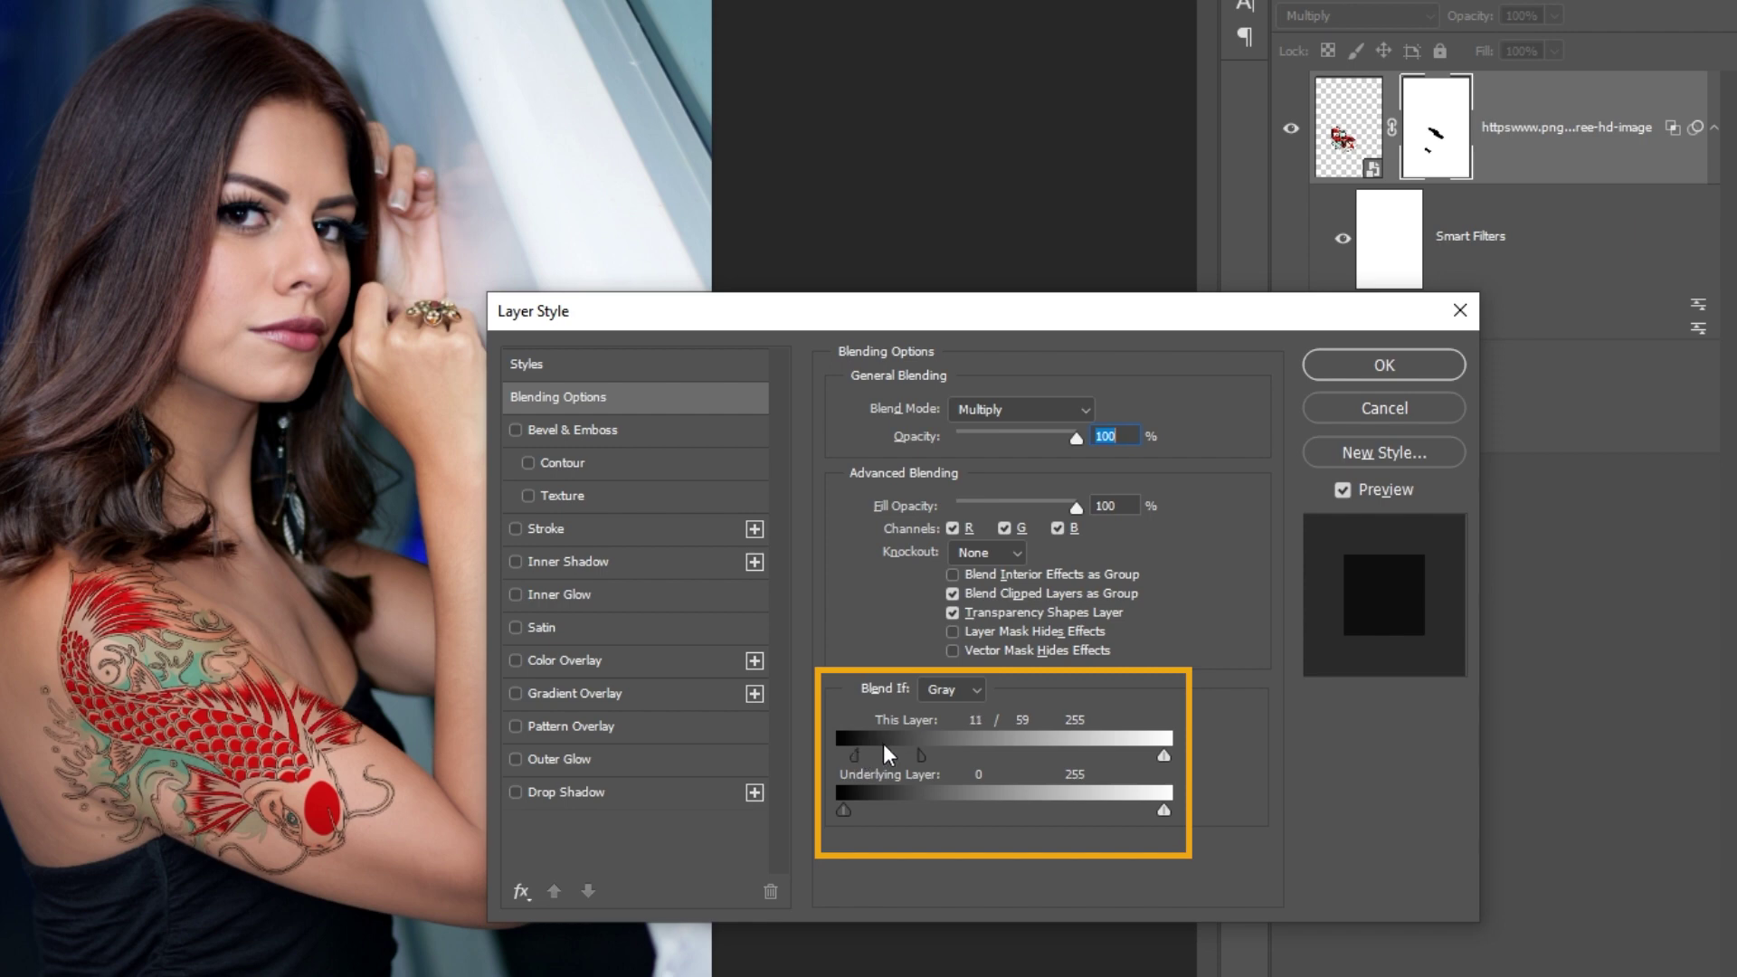
{"action": "left_click_drag", "start_coordinate": [1160, 807], "coordinate": [1113, 811]}
Step: Set Red Blend If to This Layer 0/9–245/255 and Underlying 0–232/255, then apply
{"action": "left_click", "coordinate": [977, 690]}
{"action": "left_click", "coordinate": [946, 724]}
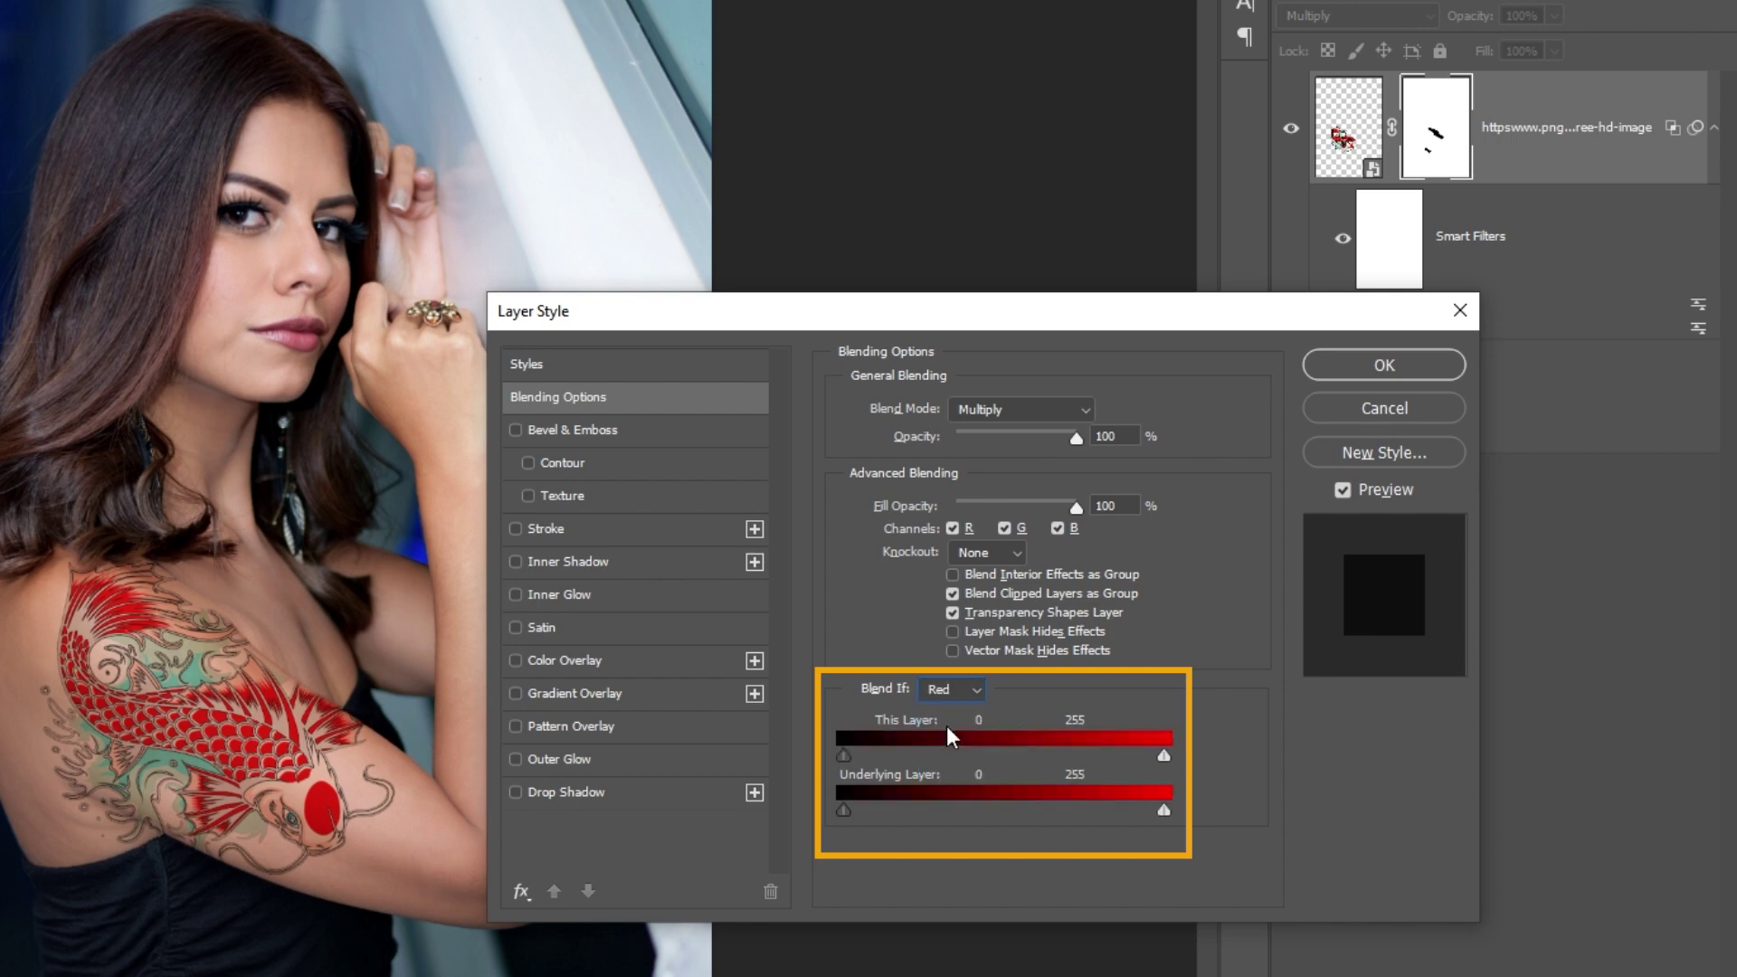
{"action": "left_click_drag", "start_coordinate": [1159, 757], "coordinate": [1152, 756]}
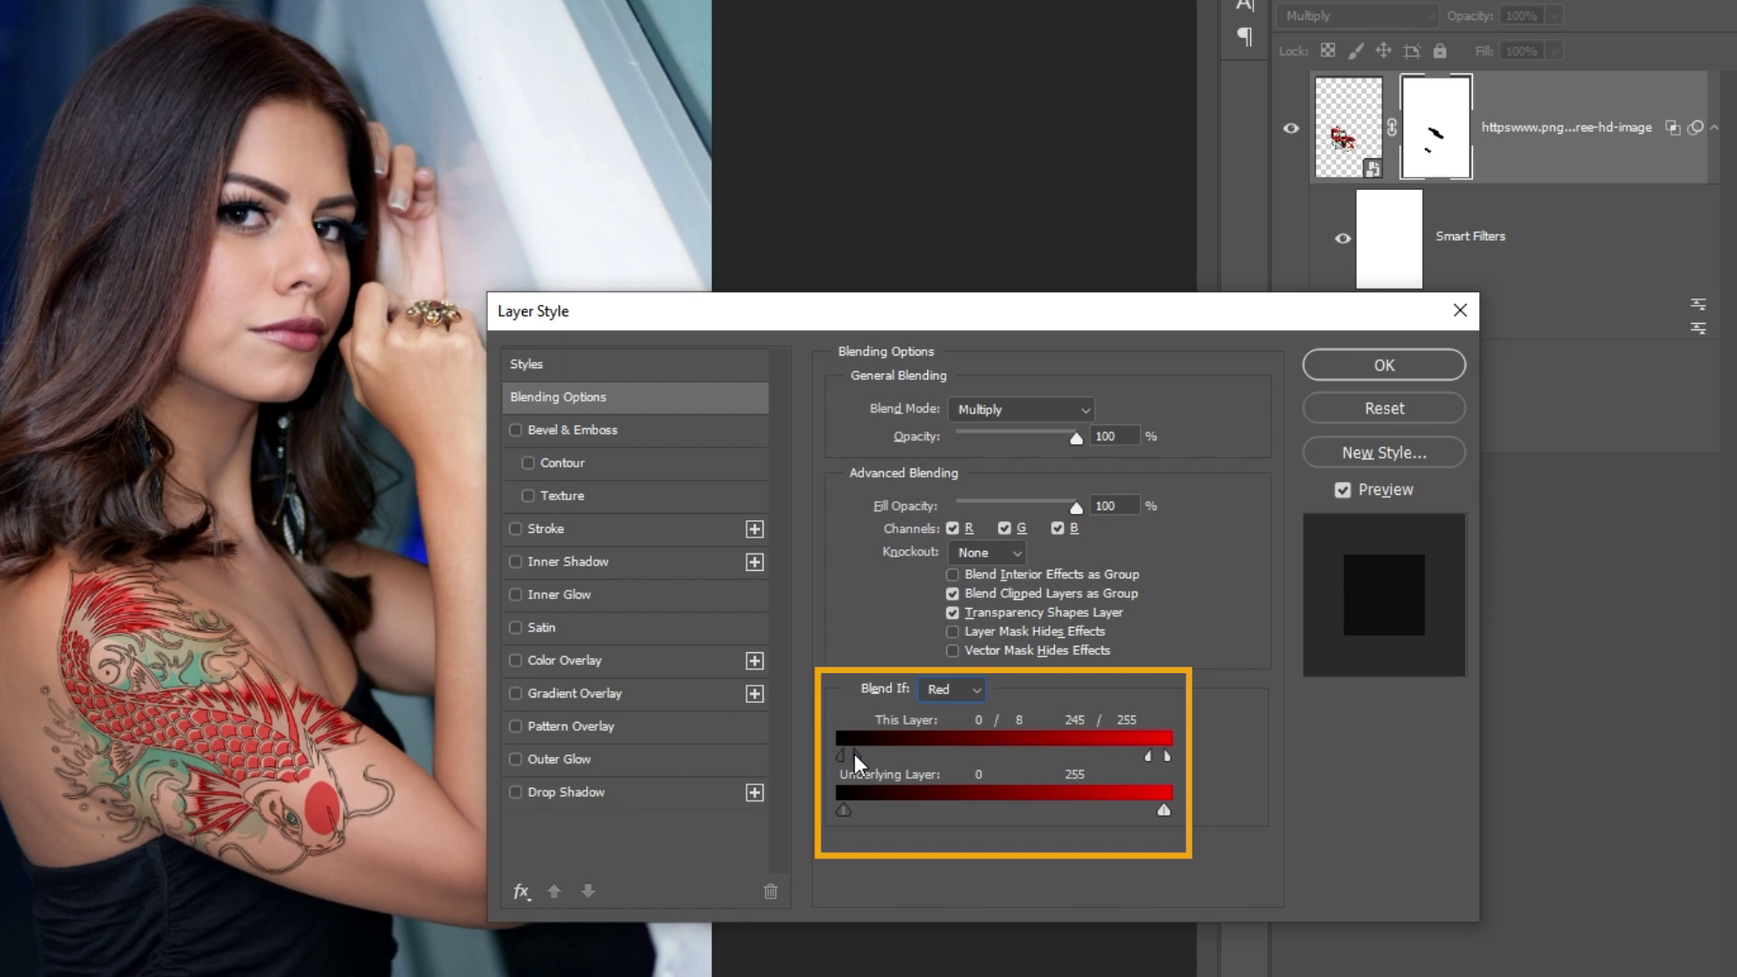
{"action": "left_click_drag", "start_coordinate": [854, 752], "coordinate": [855, 753]}
{"action": "left_click_drag", "start_coordinate": [1155, 805], "coordinate": [1136, 801]}
{"action": "left_click", "coordinate": [1332, 371]}
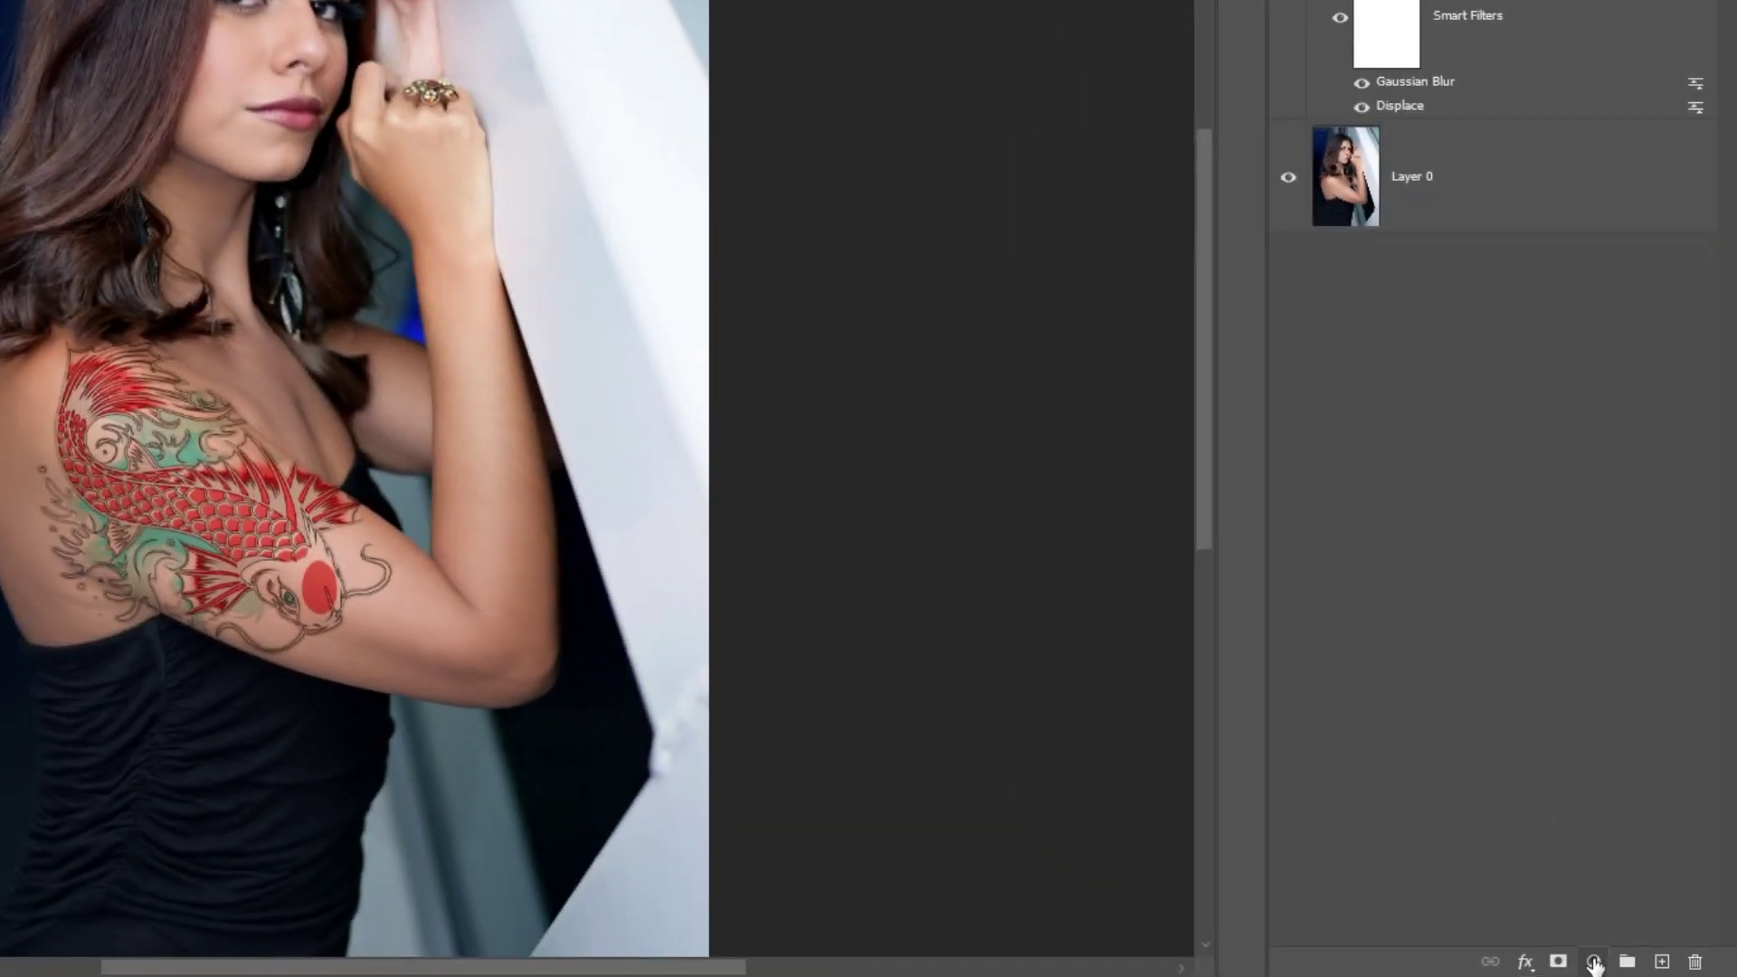
Step: Add a Hue/Saturation layer clipped to the tattoo with Reds saturation at -21
{"action": "left_click", "coordinate": [1633, 964]}
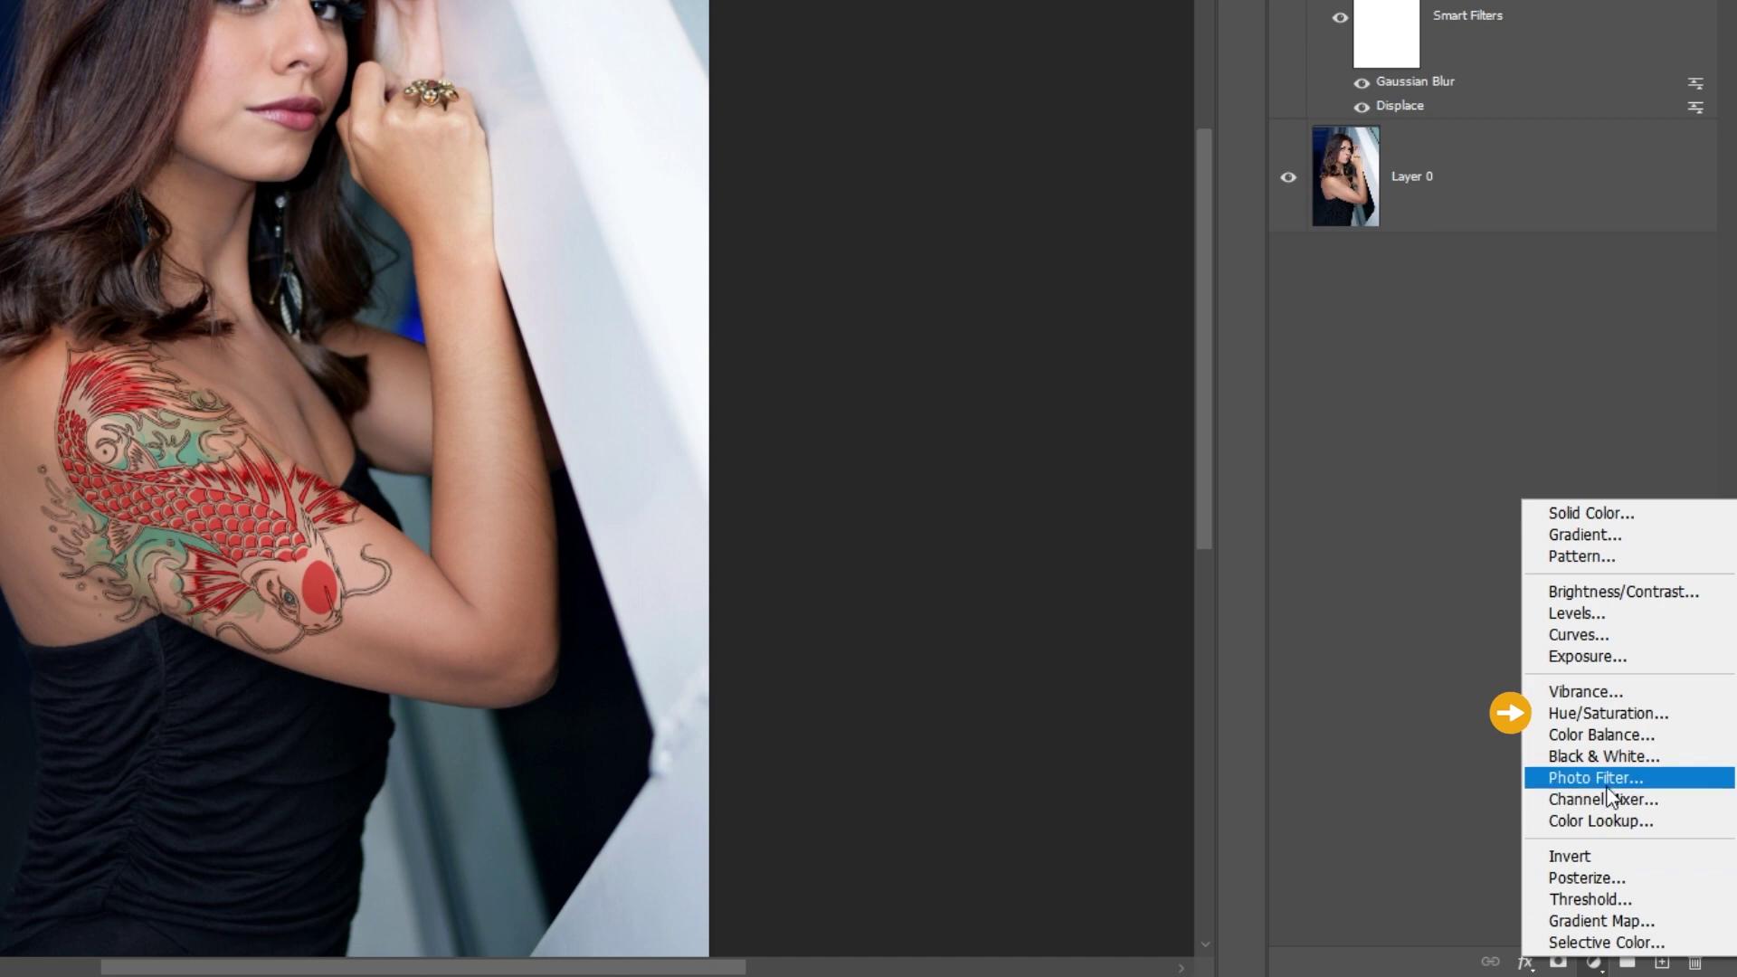
{"action": "left_click", "coordinate": [1609, 714]}
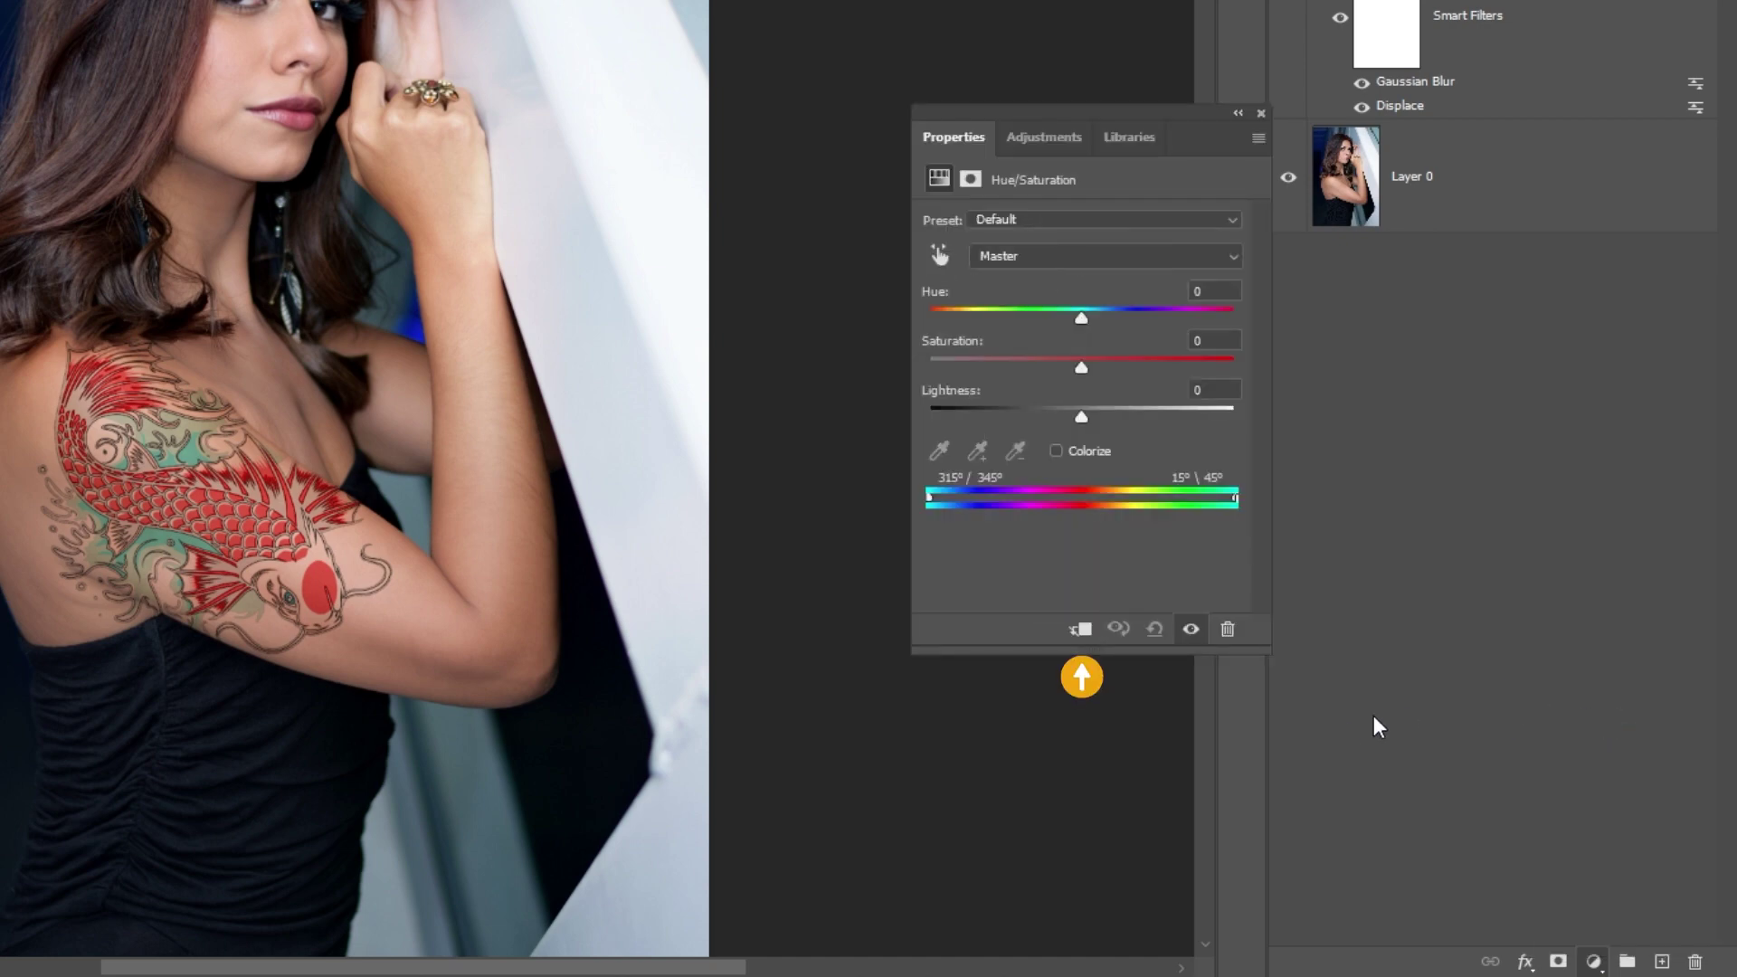
{"action": "left_click", "coordinate": [1079, 629]}
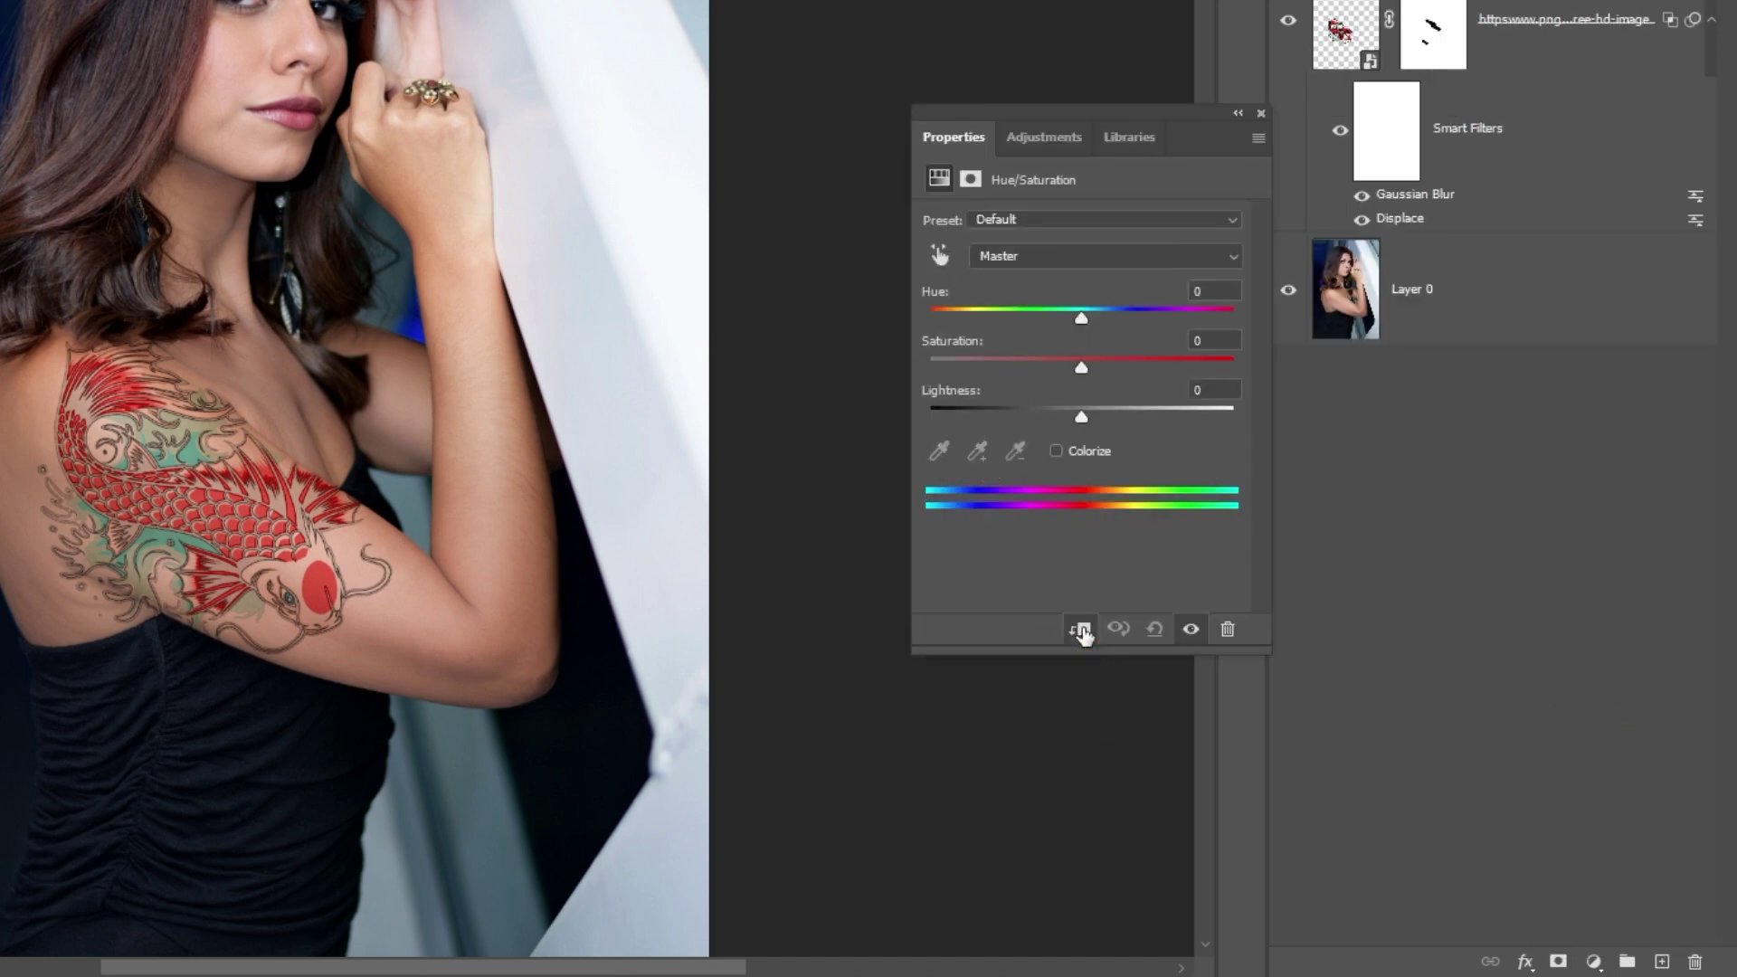
{"action": "left_click", "coordinate": [1098, 259]}
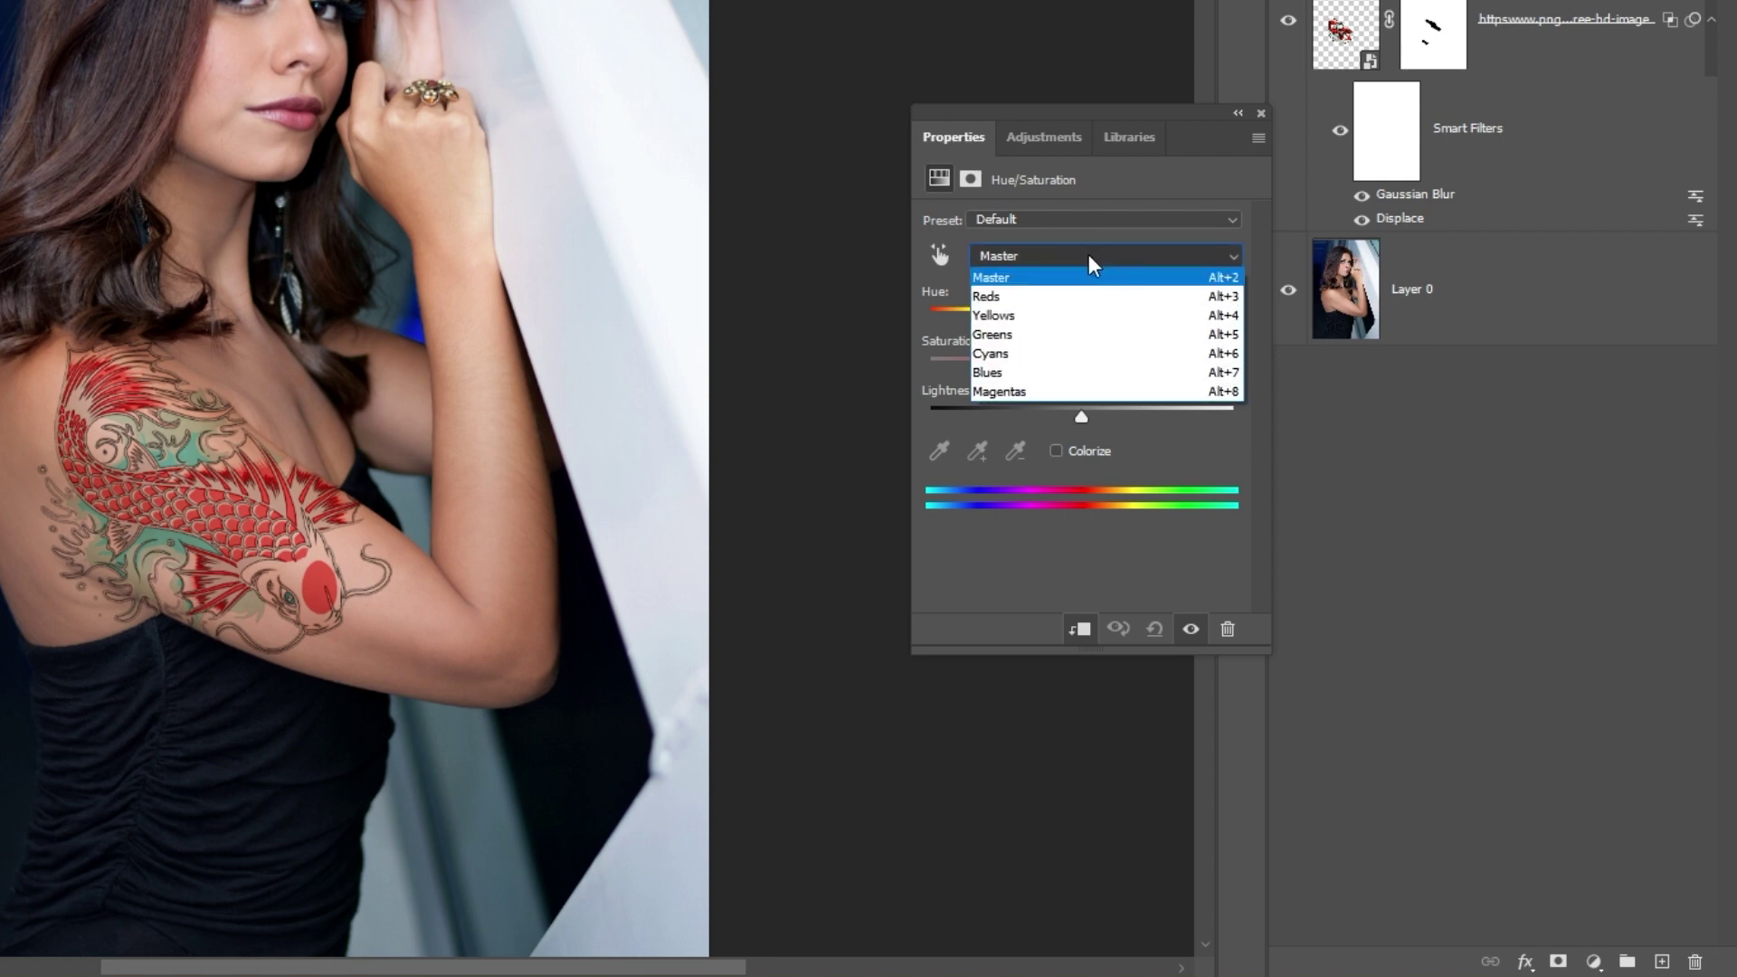
{"action": "left_click", "coordinate": [1072, 294]}
{"action": "left_click_drag", "start_coordinate": [1082, 371], "coordinate": [1050, 367]}
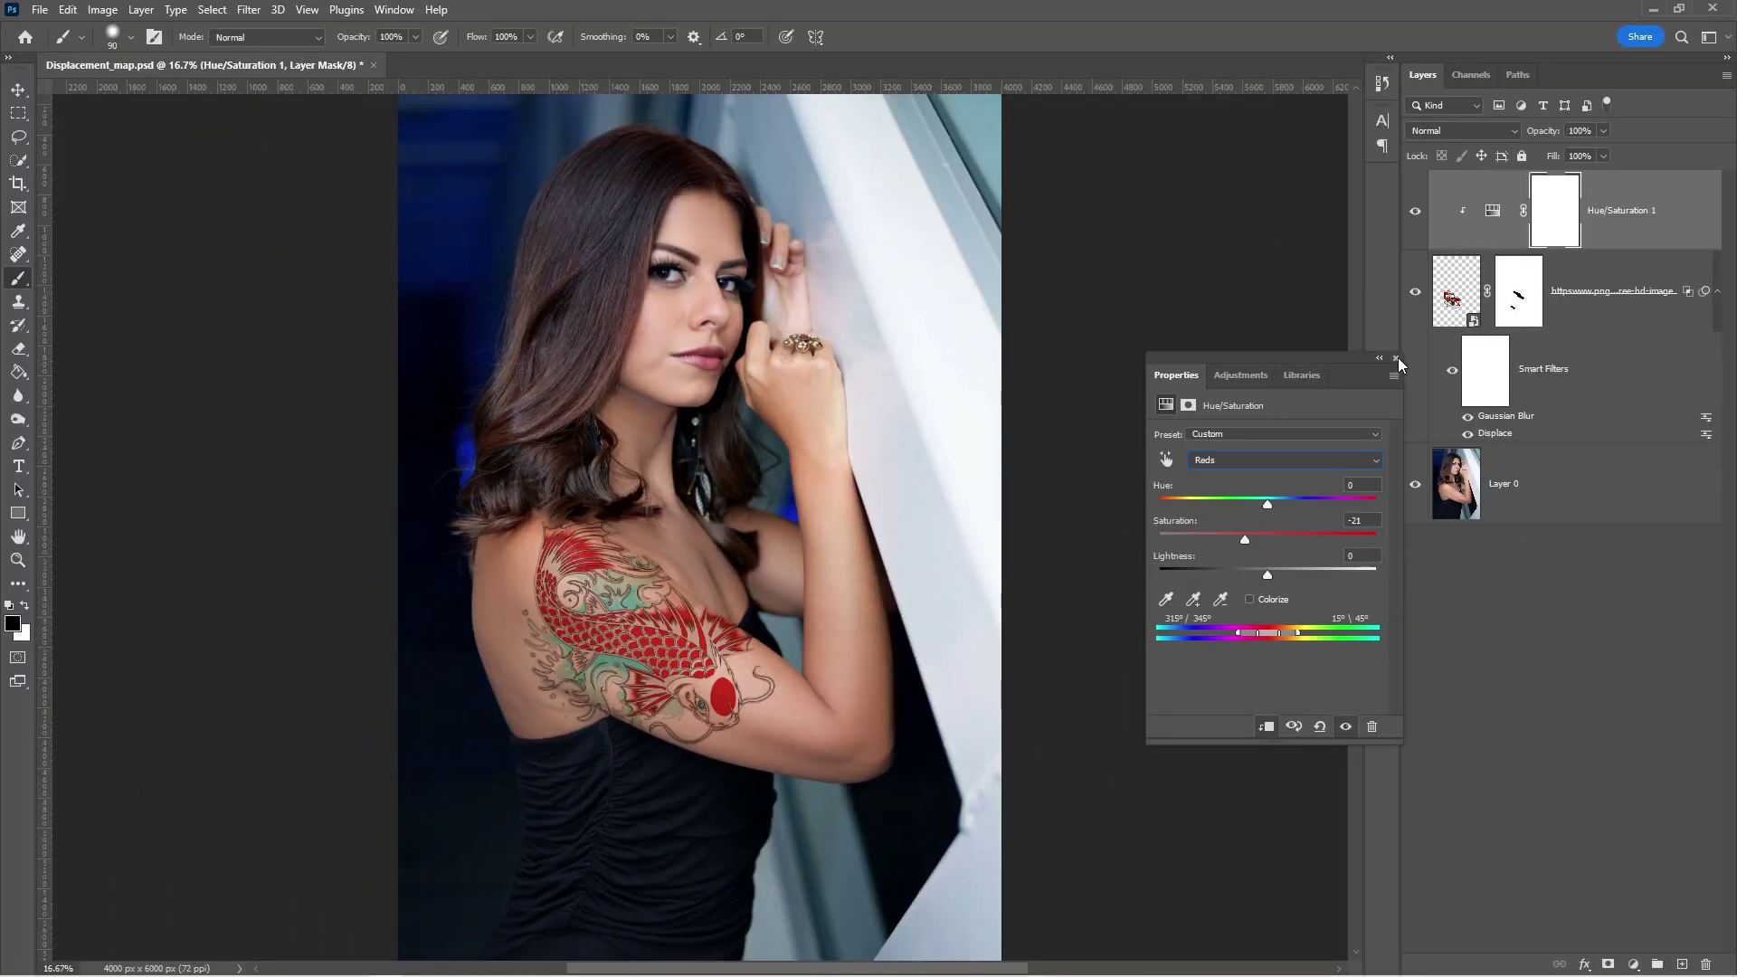
{"action": "left_click", "coordinate": [1396, 358]}
Step: Compare the tattoo with and without the Hue/Saturation adjustment, then select Layer 0
{"action": "left_click", "coordinate": [1415, 214]}
{"action": "left_click", "coordinate": [1416, 214]}
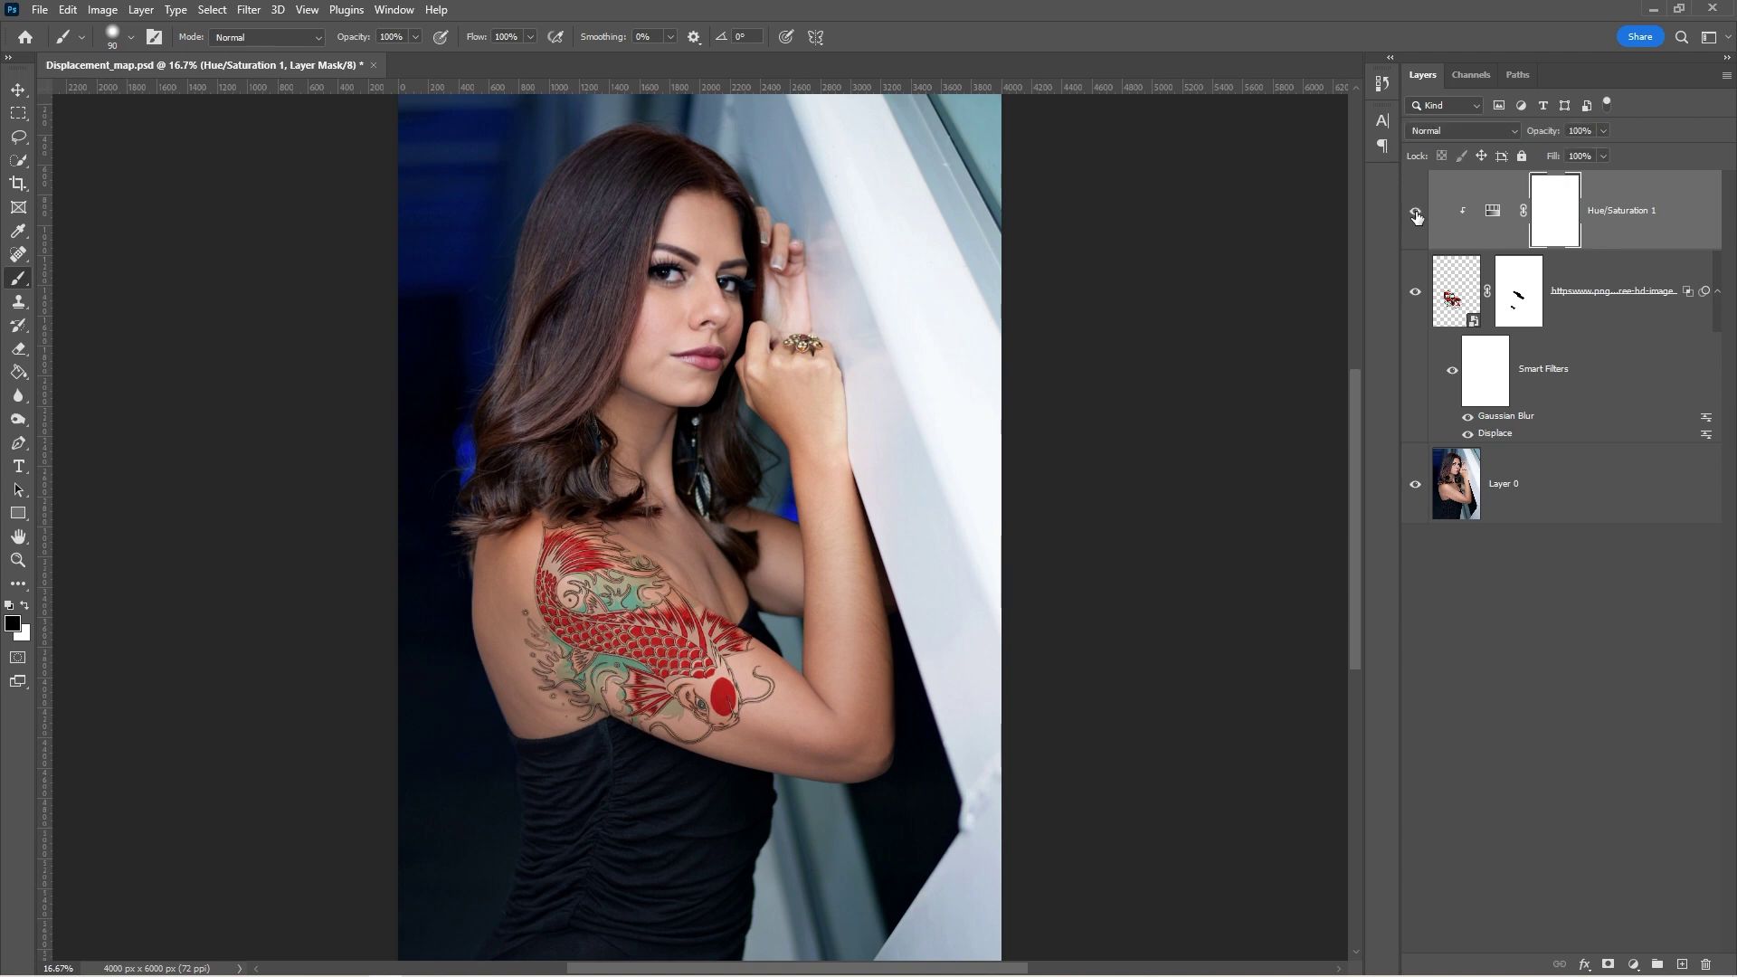
{"action": "left_click", "coordinate": [1547, 498]}
Step: Duplicate Layer 0, move the copy to the top, add 15% noise, and give it a black mask
{"action": "key", "text": "ctrl+j"}
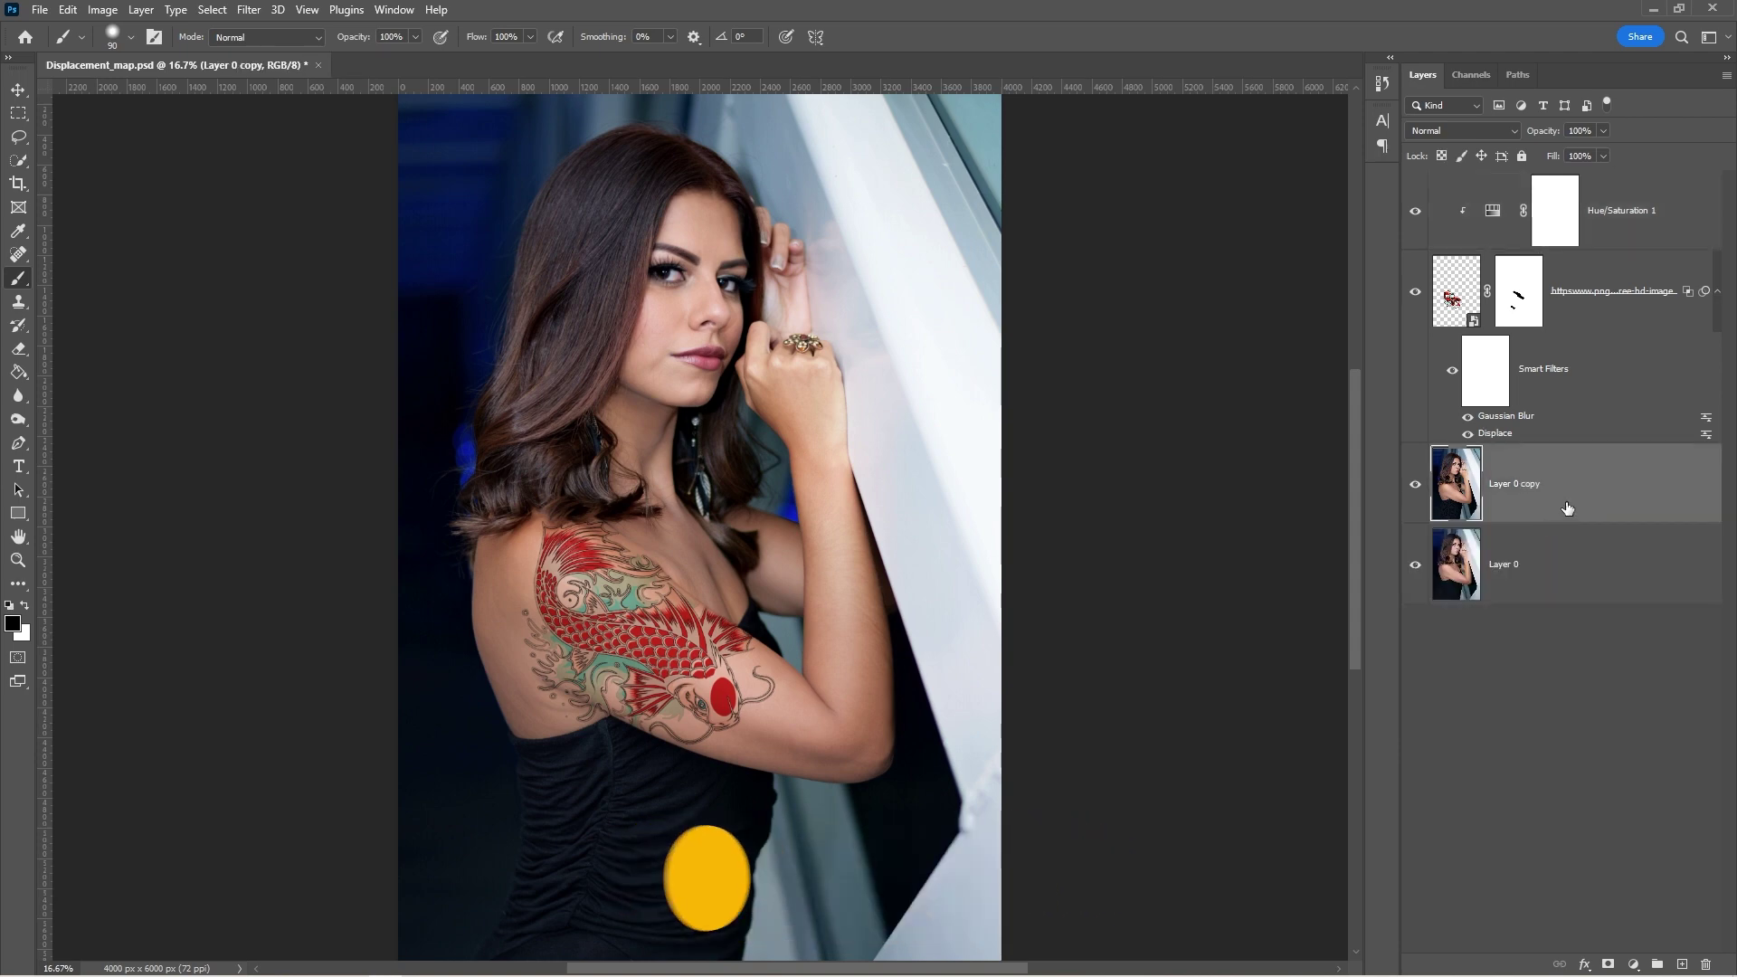
{"action": "left_click_drag", "start_coordinate": [1567, 506], "coordinate": [1526, 190]}
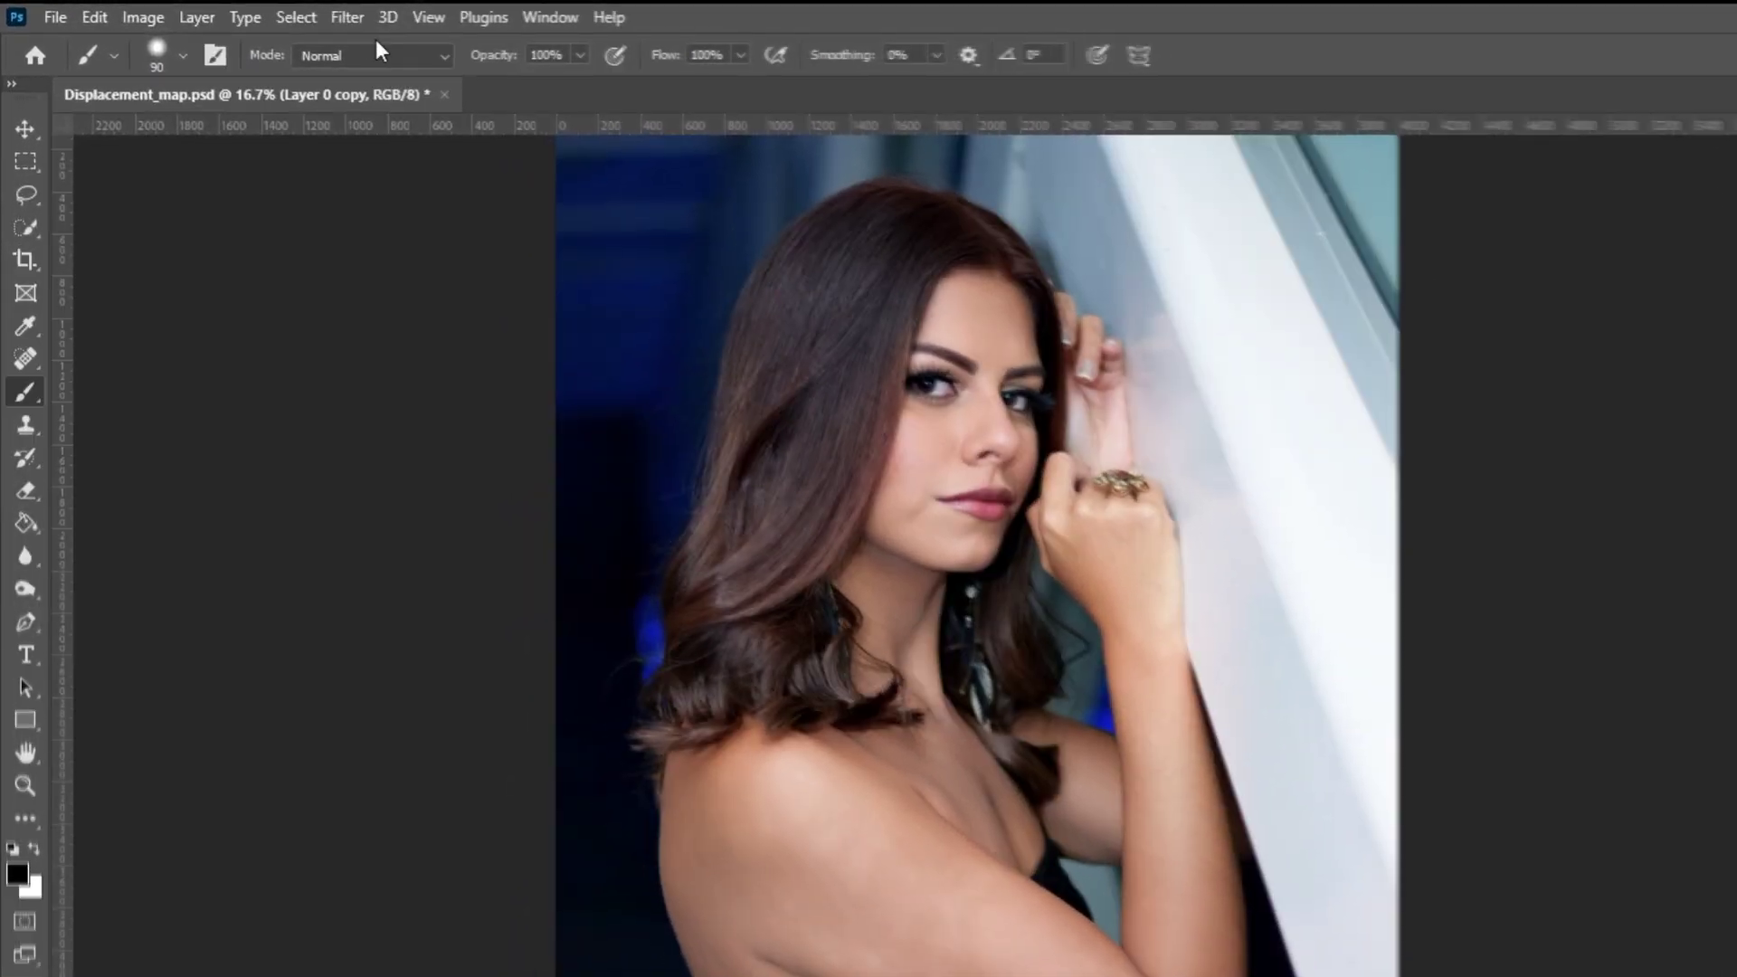
{"action": "left_click", "coordinate": [253, 14]}
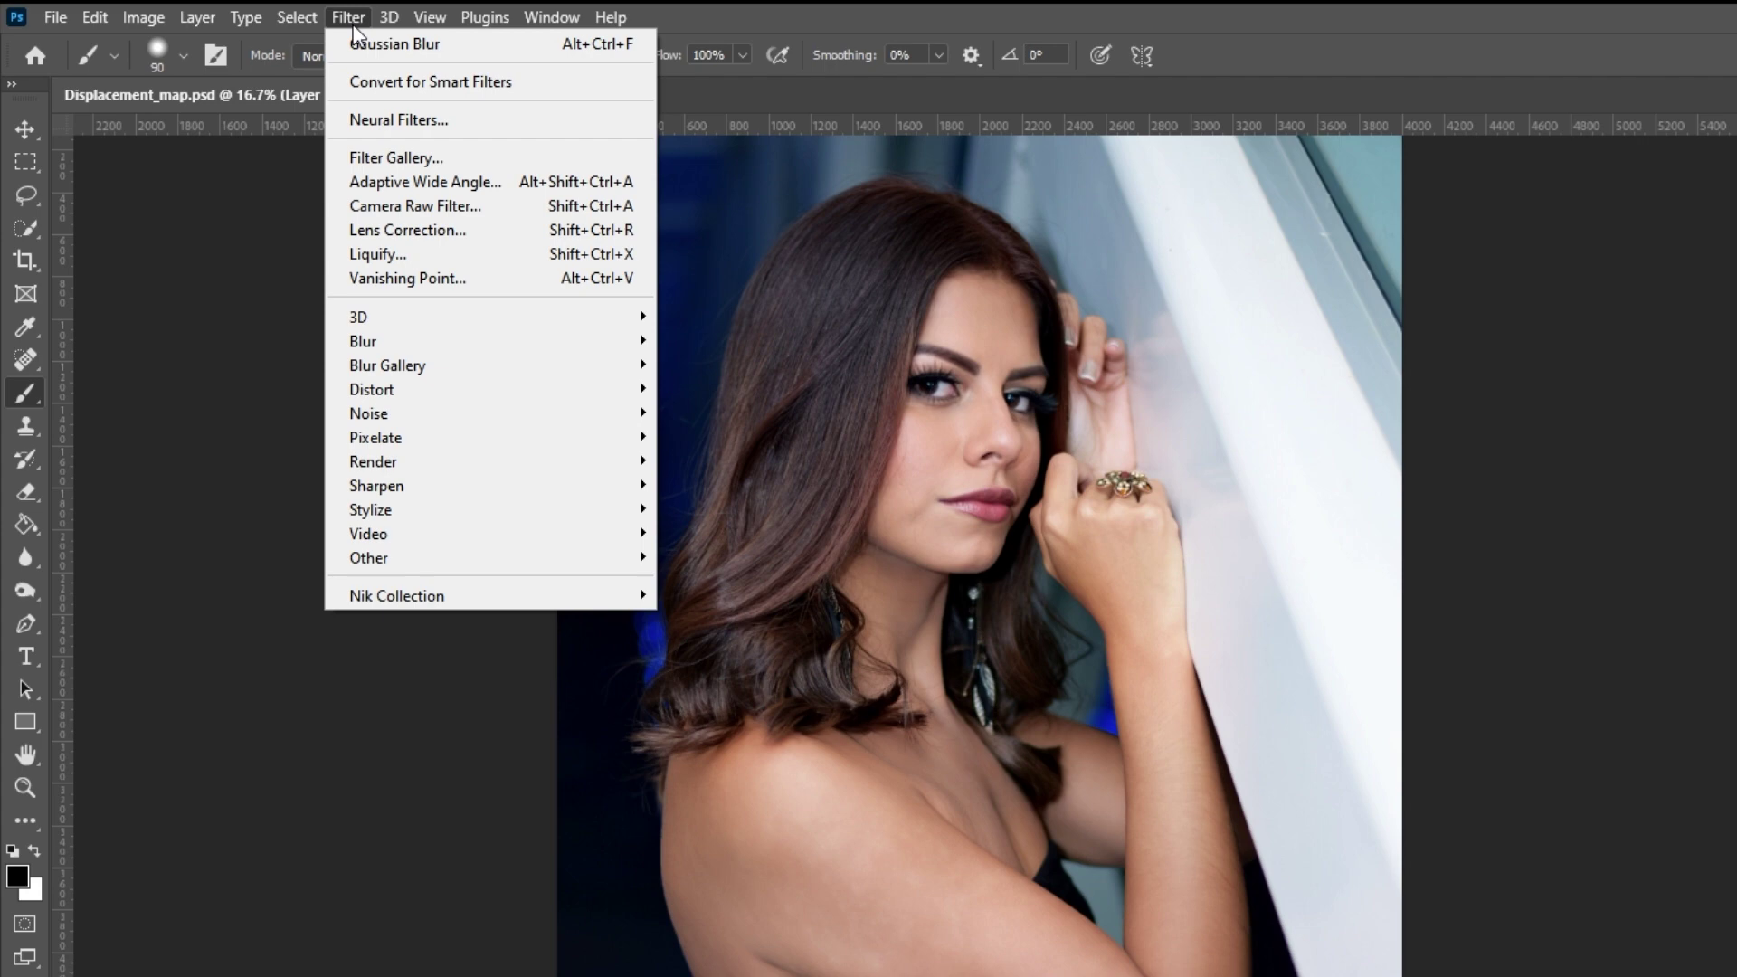
{"action": "mouse_move", "coordinate": [407, 416]}
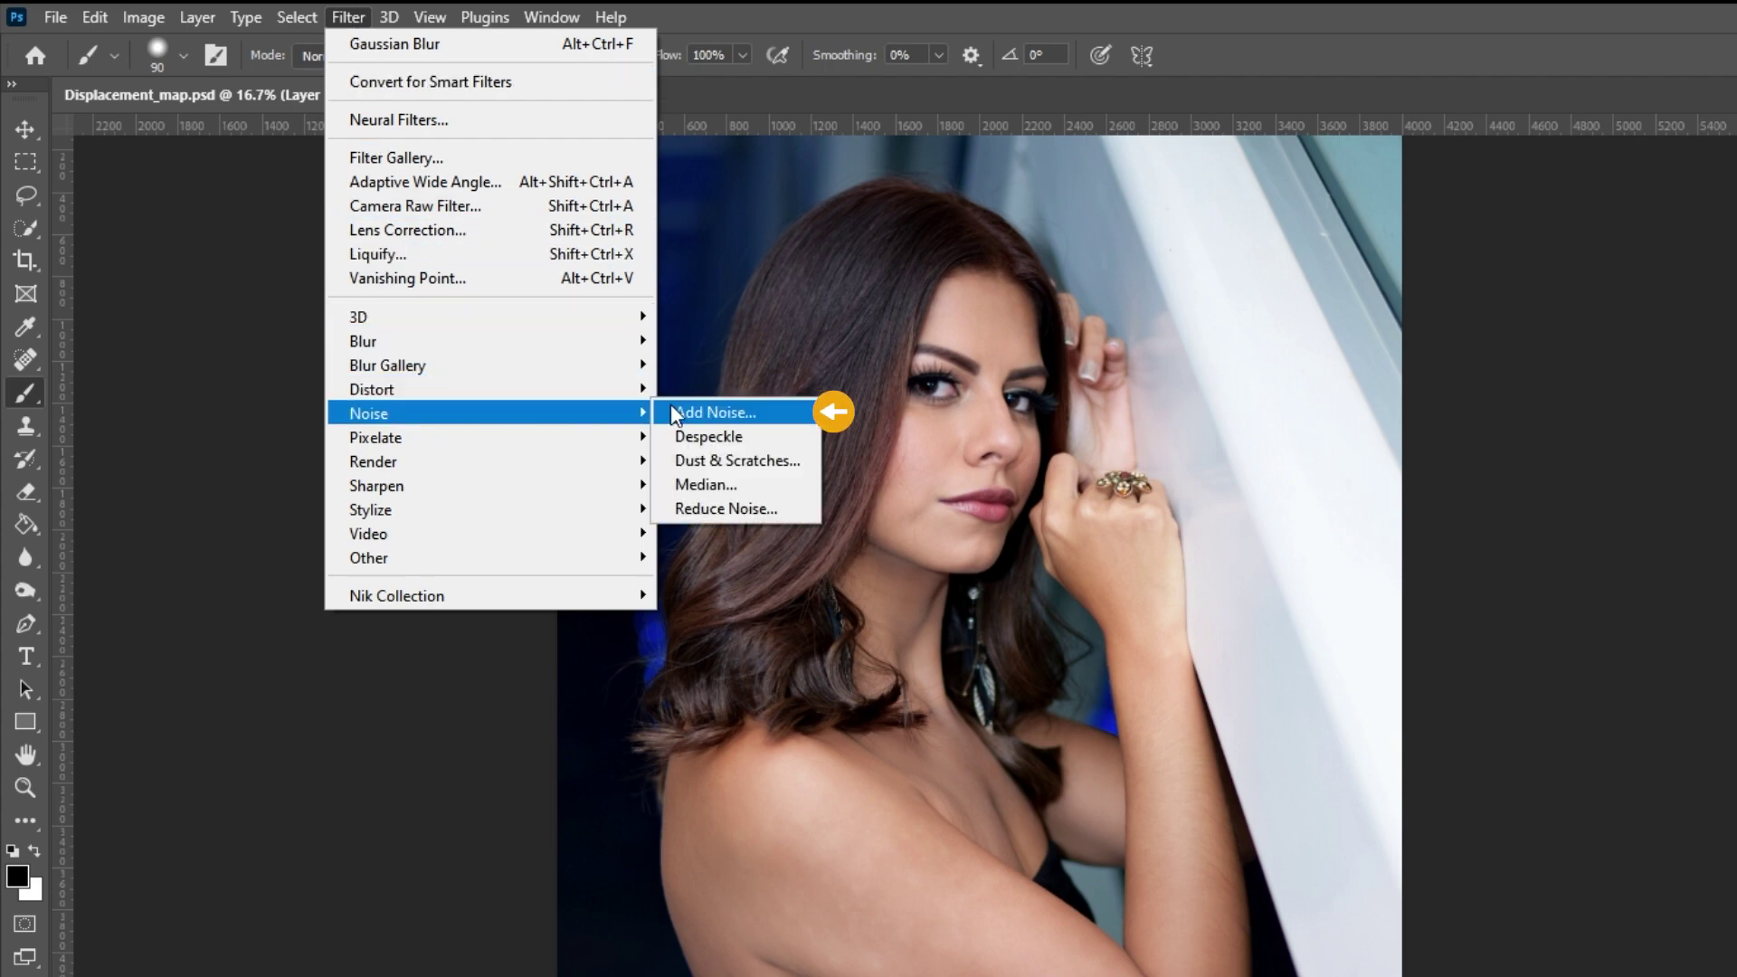
{"action": "left_click", "coordinate": [706, 412]}
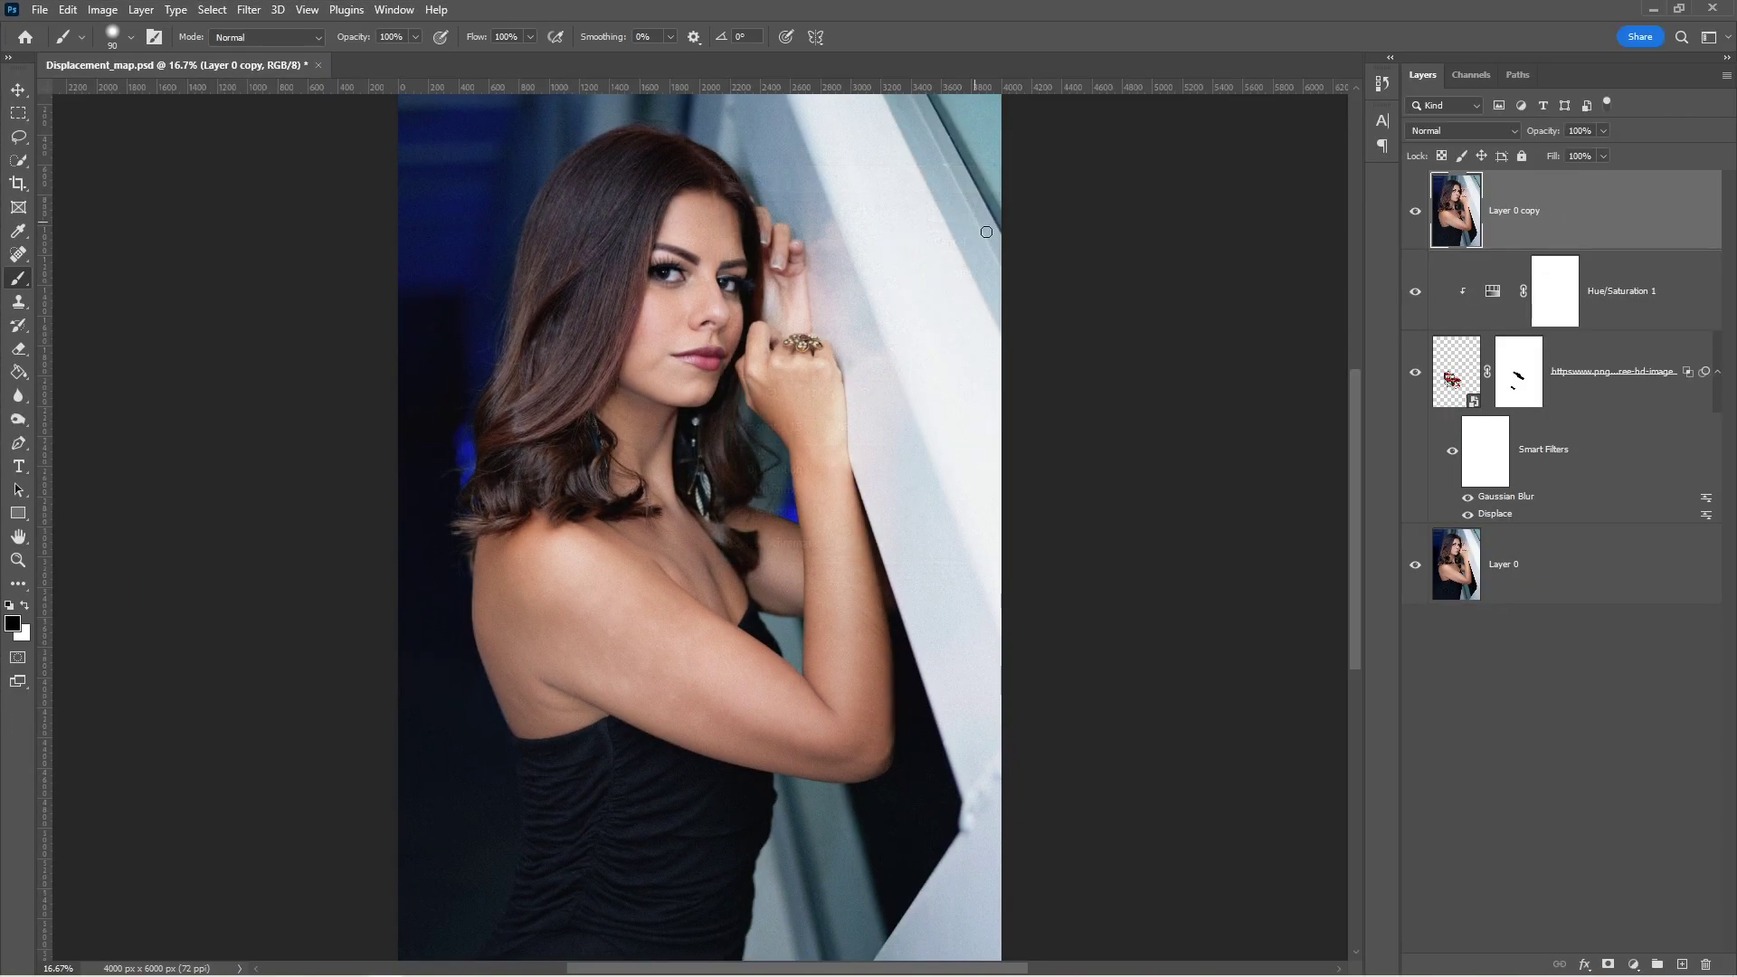
{"action": "left_click", "coordinate": [1608, 964], "text": "alt"}
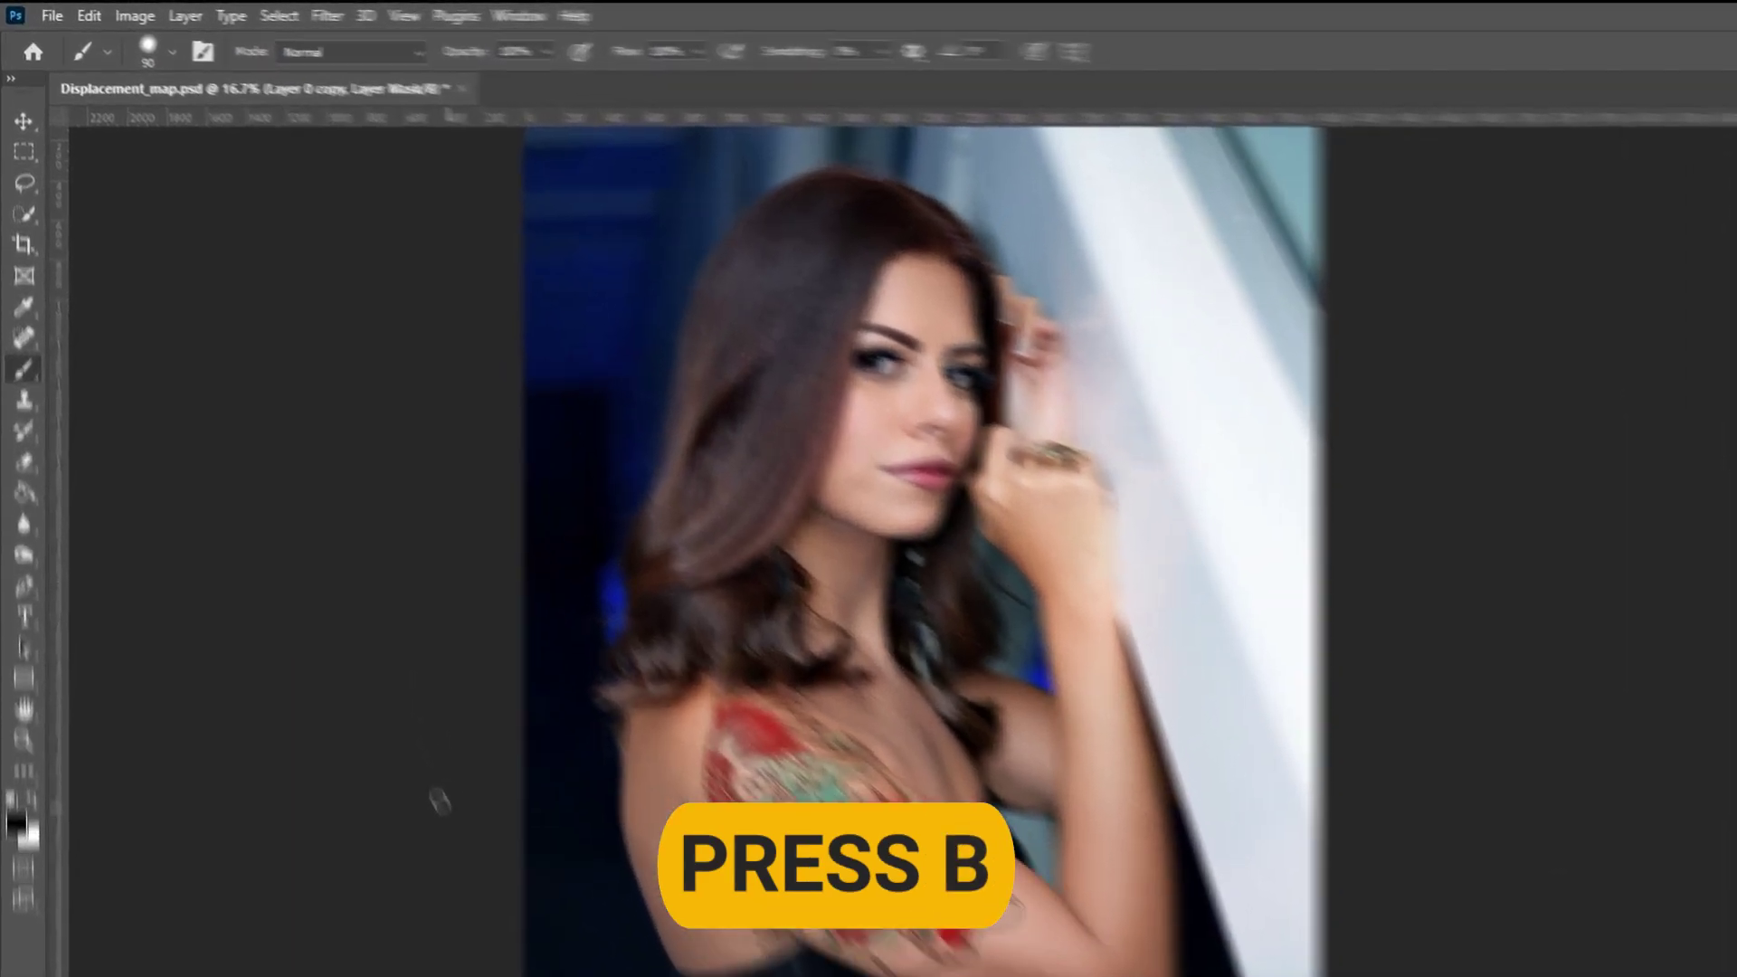
Step: Set up a larger brush at 10% opacity and 5% flow, painting in white
{"action": "key", "text": "bracketright"}
{"action": "key", "text": "bracketright"}
{"action": "key", "text": "bracketright"}
{"action": "key", "text": "bracketright"}
{"action": "key", "text": "bracketright"}
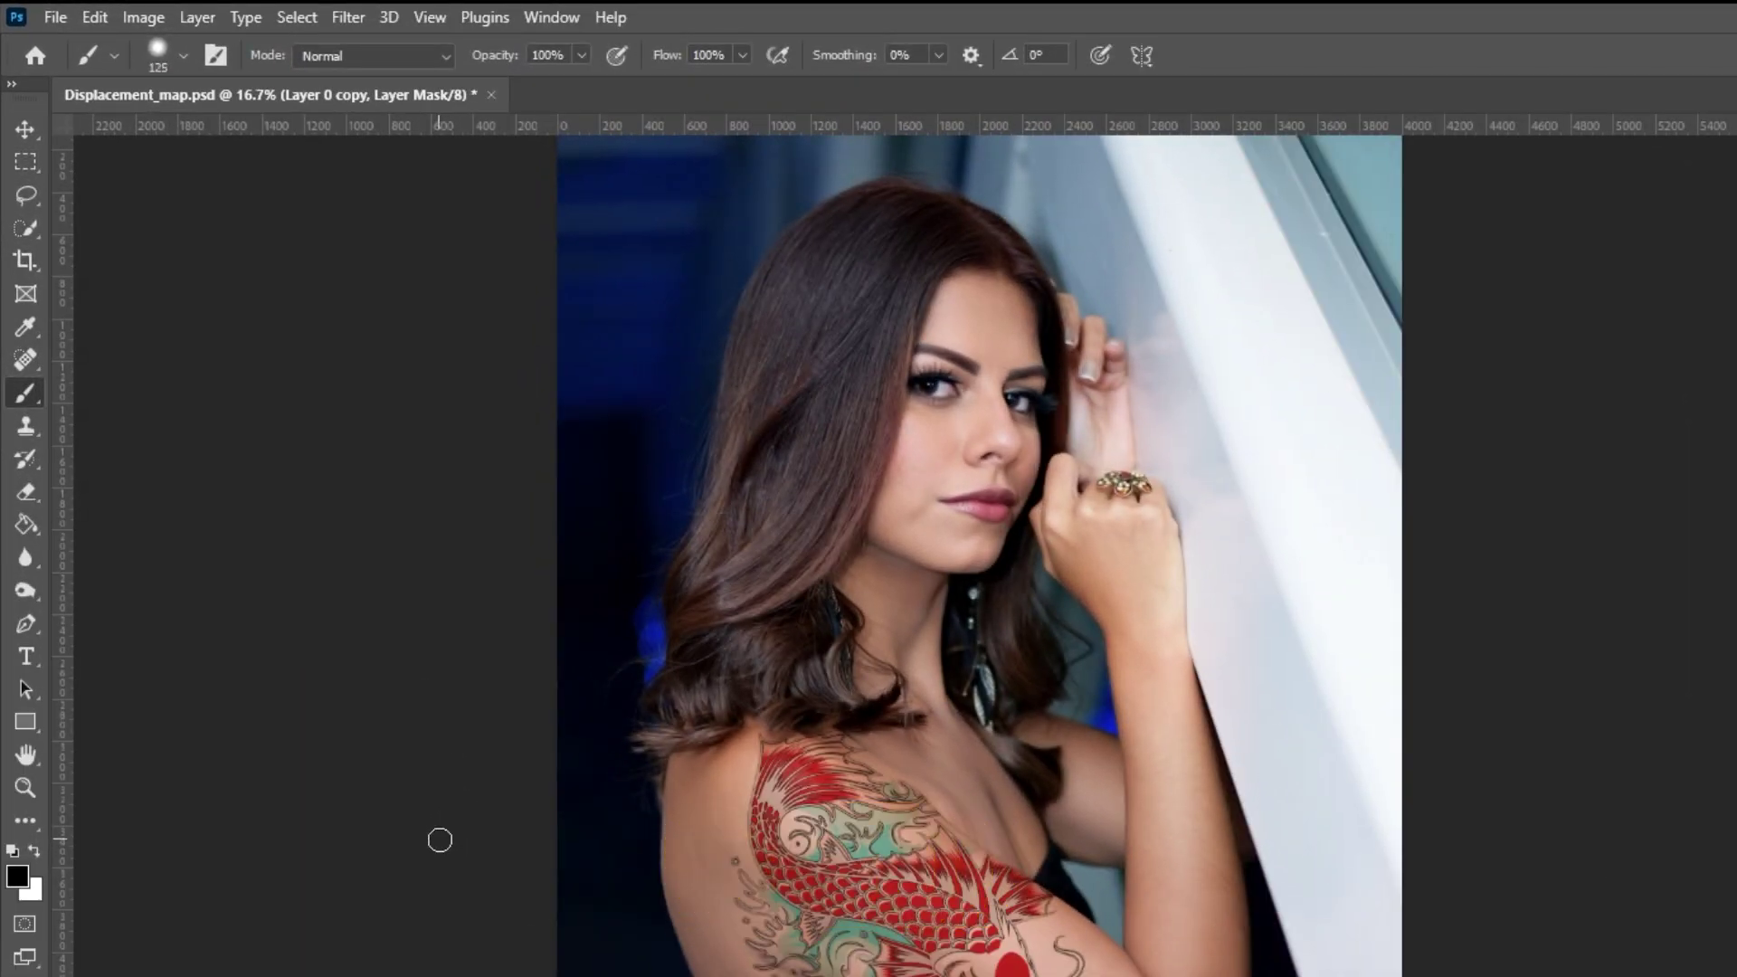
{"action": "left_click", "coordinate": [576, 51]}
{"action": "left_click_drag", "start_coordinate": [577, 84], "coordinate": [476, 83]}
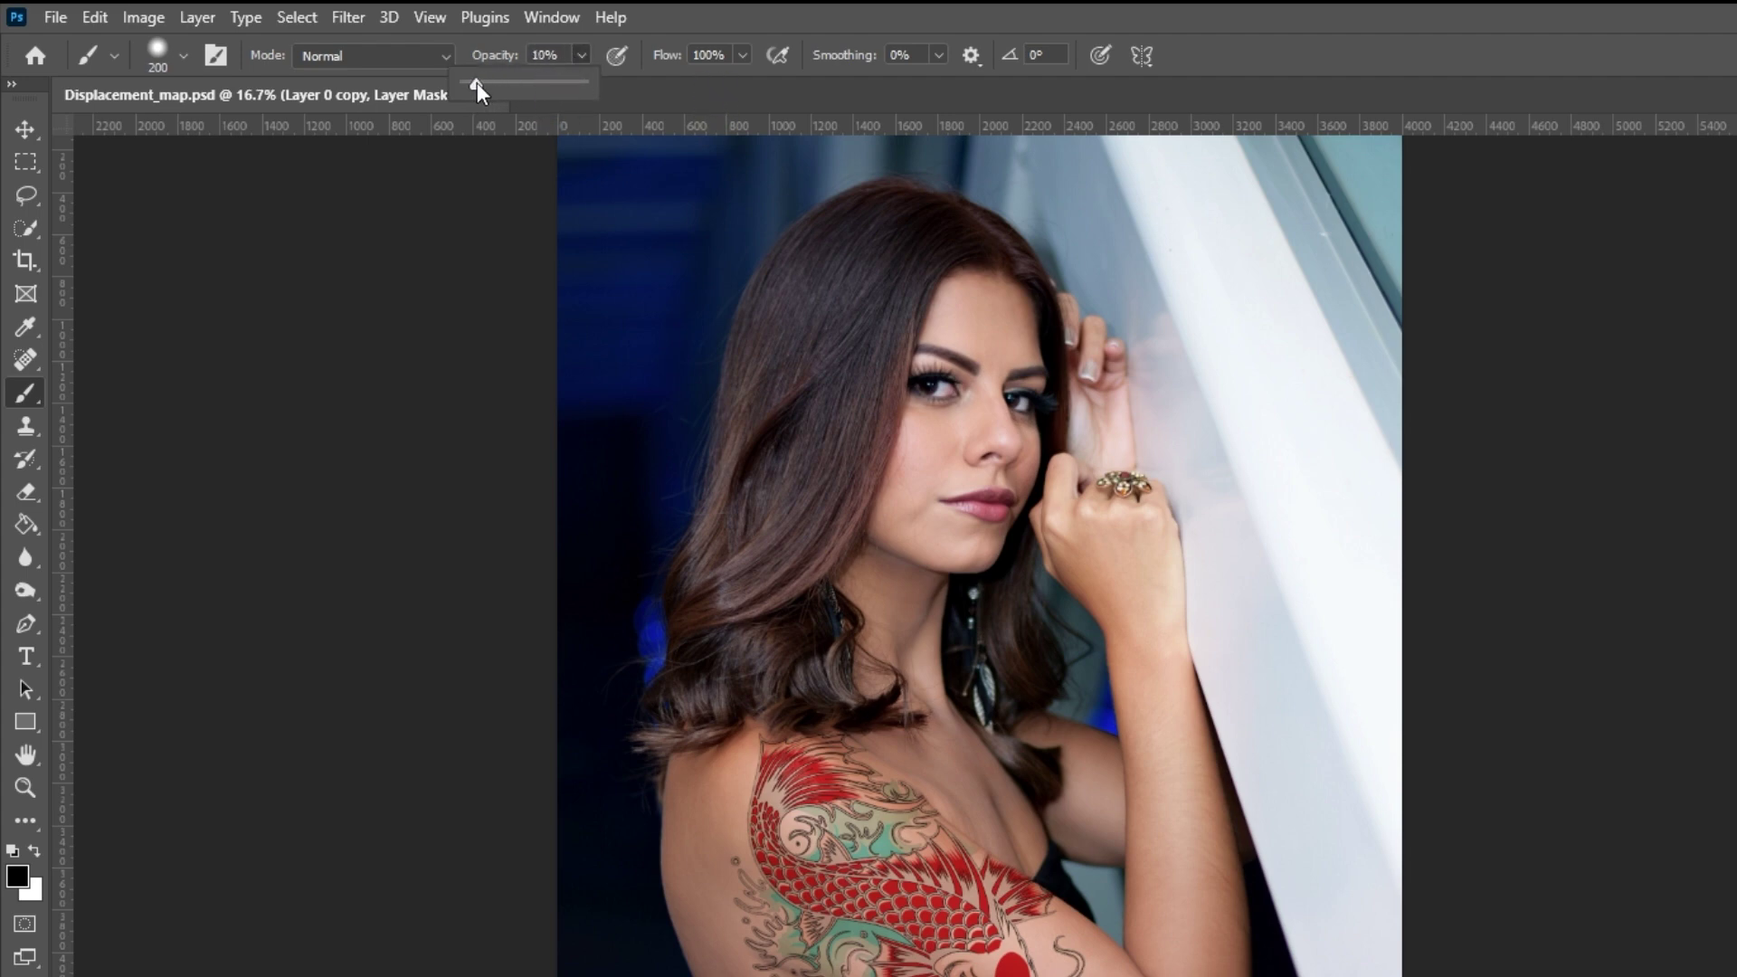
{"action": "left_click", "coordinate": [731, 55]}
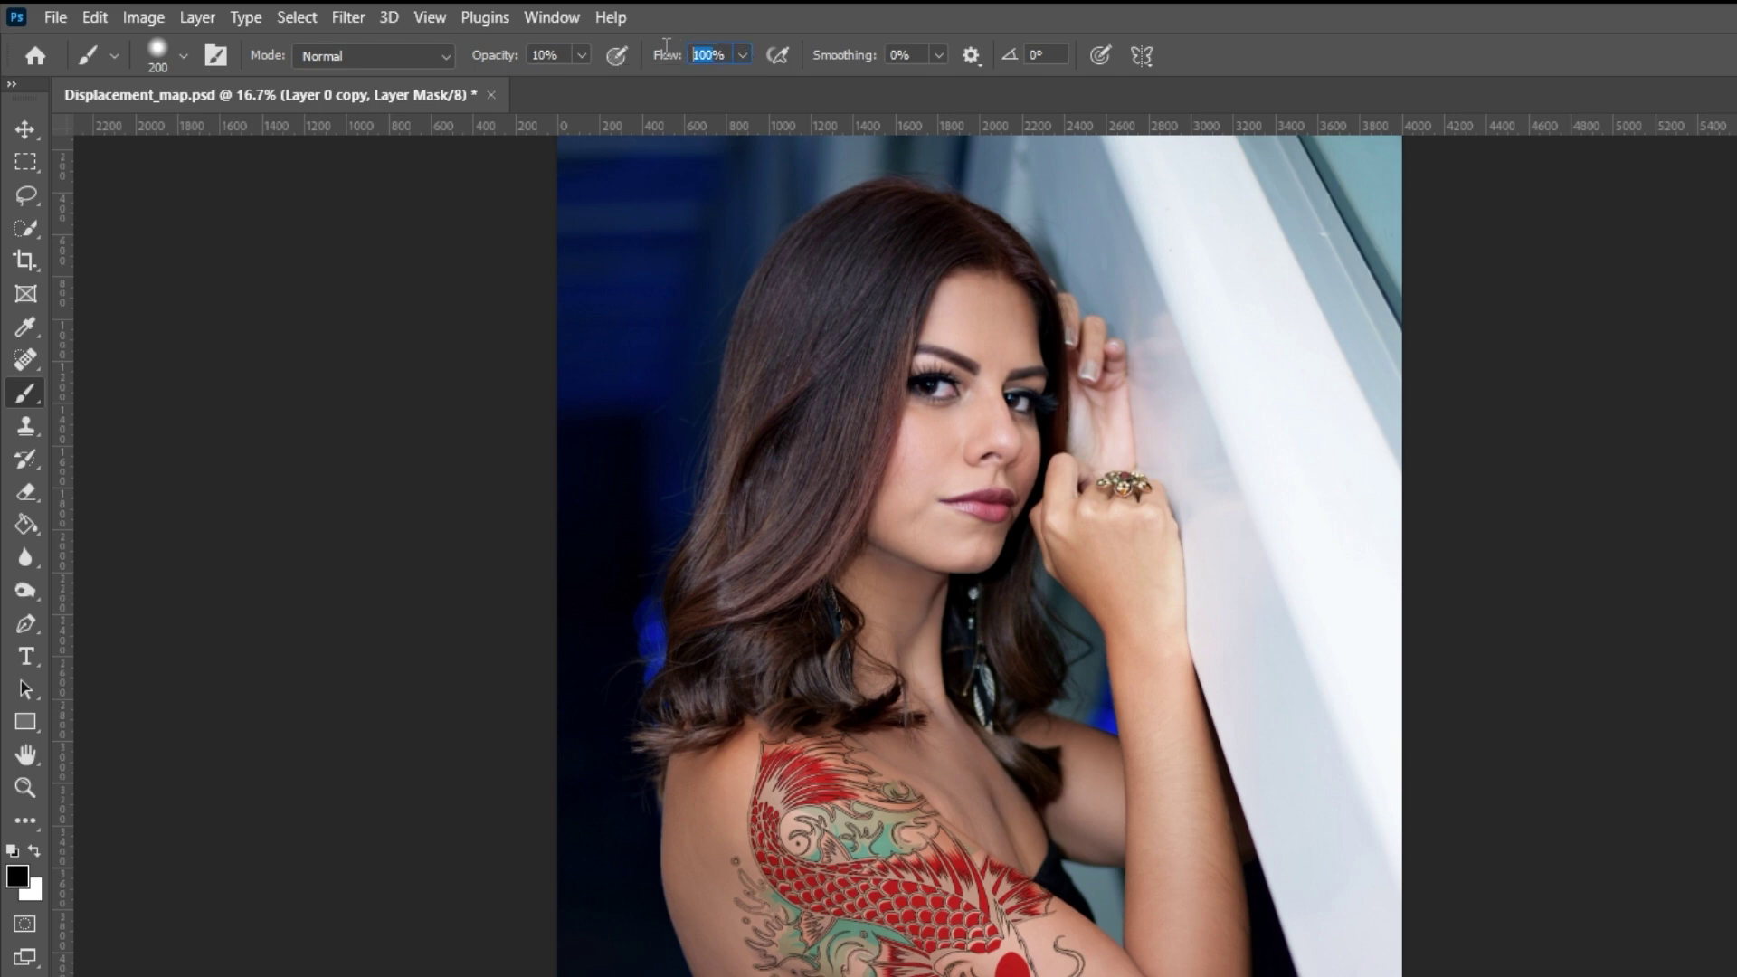
{"action": "type", "text": "5"}
{"action": "key", "text": "Tab"}
{"action": "left_click", "coordinate": [35, 851]}
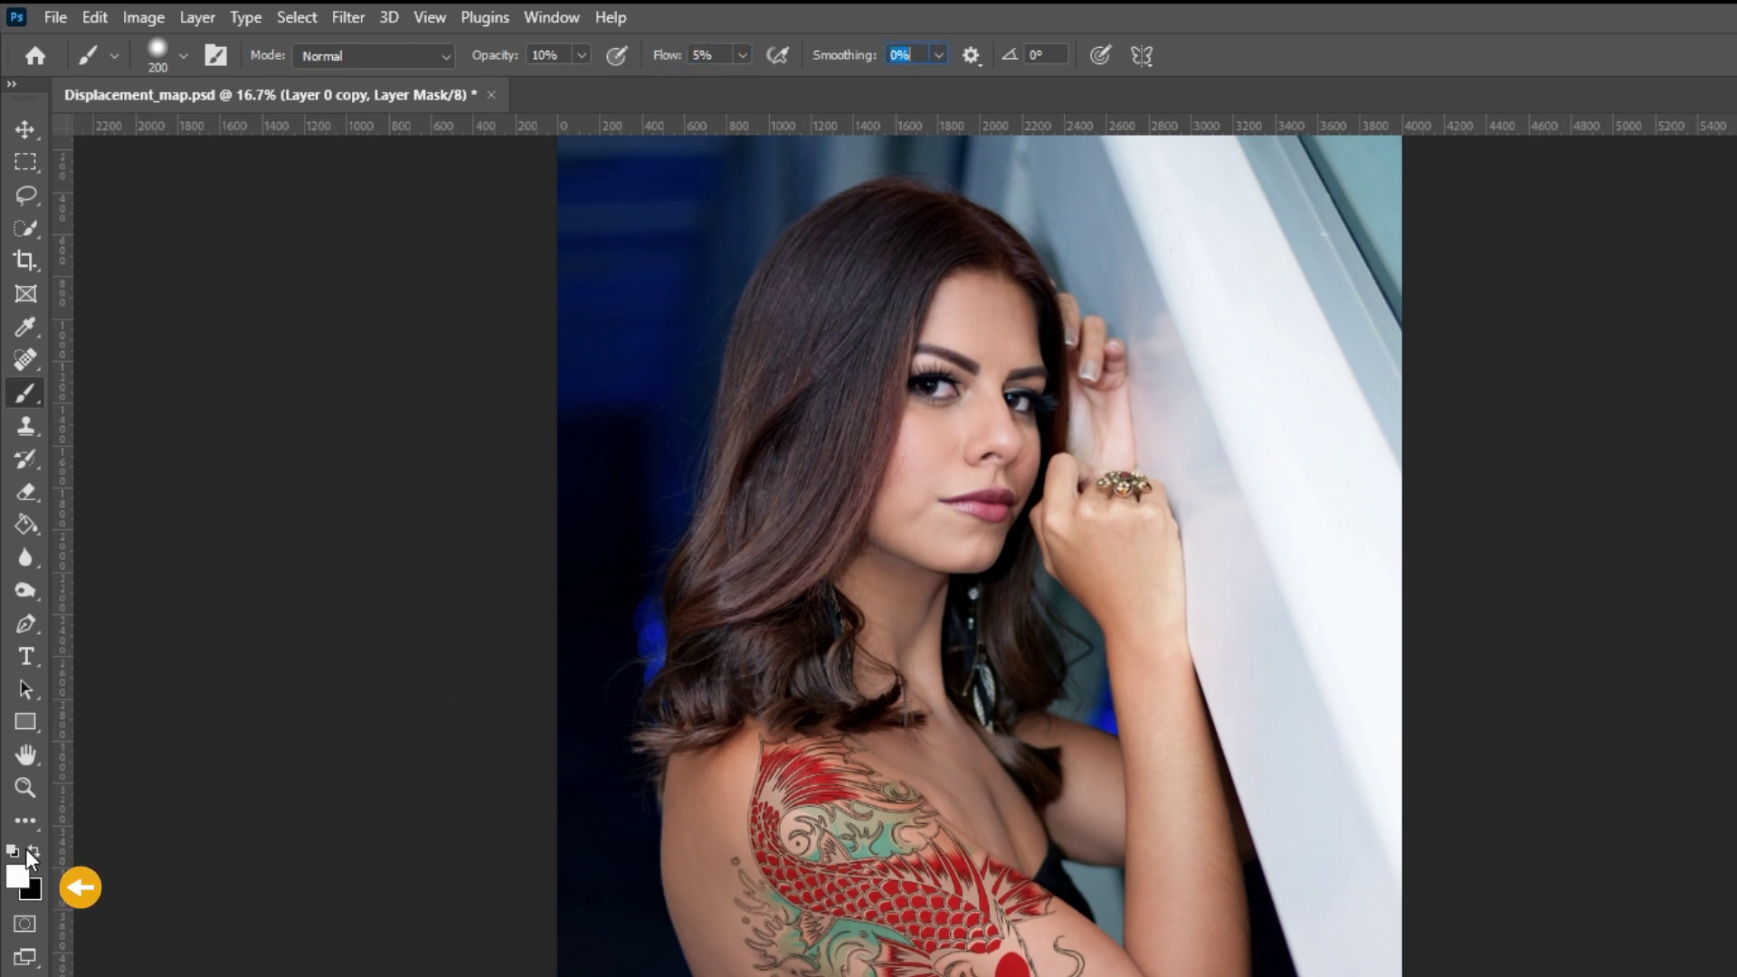
Step: Faintly paint white on the copy's mask over the tattoo, toggling the layer to compare
{"action": "key", "text": "z"}
{"action": "left_click", "coordinate": [895, 812]}
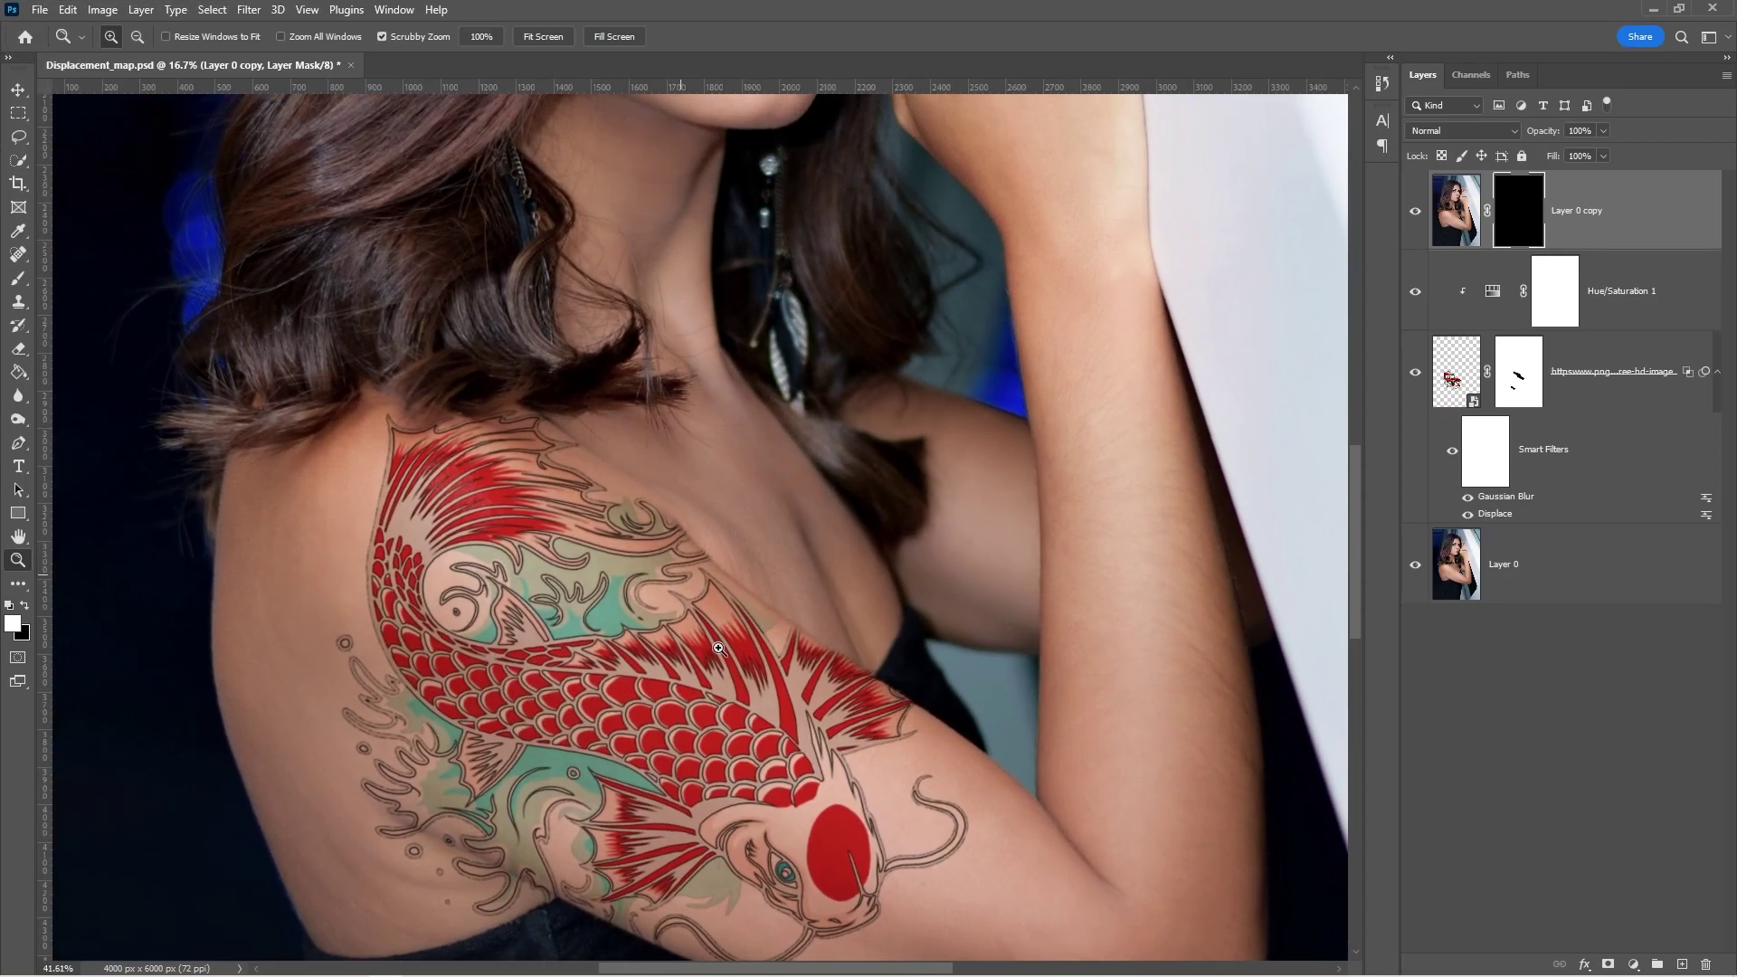
{"action": "key", "text": "b"}
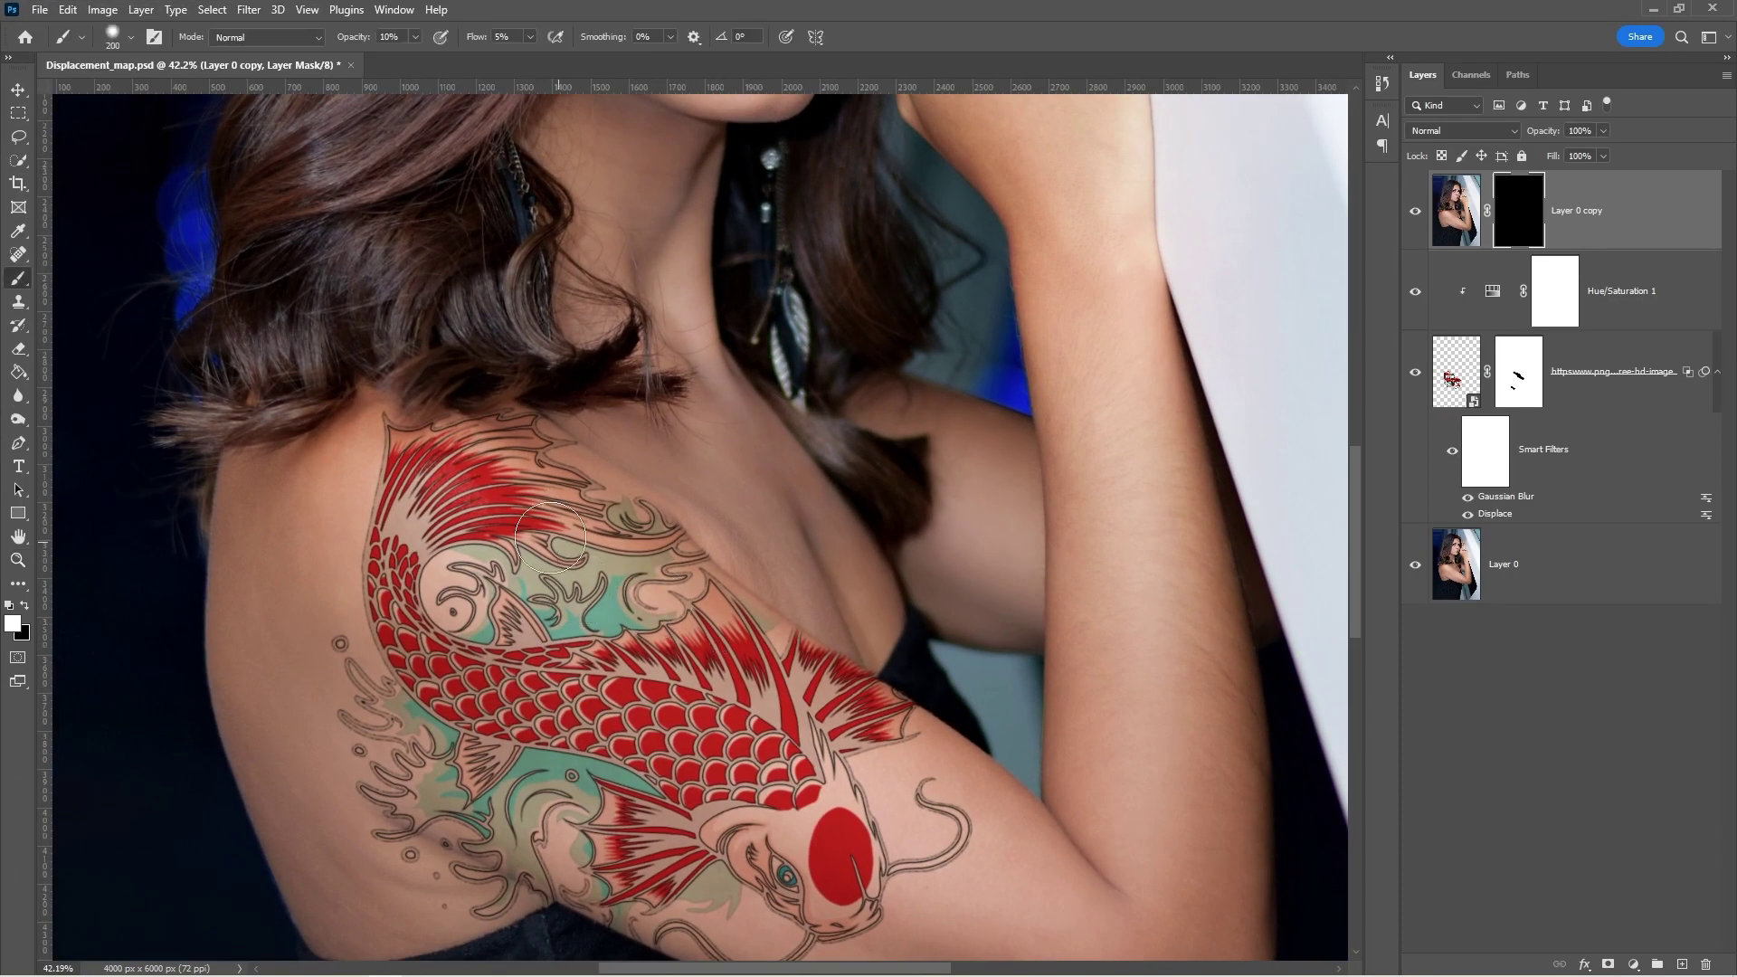
{"action": "mouse_move", "coordinate": [441, 472]}
{"action": "left_mouse_down"}
{"action": "mouse_move", "coordinate": [804, 648]}
{"action": "mouse_move", "coordinate": [522, 518]}
{"action": "mouse_move", "coordinate": [760, 700]}
{"action": "mouse_move", "coordinate": [412, 472]}
{"action": "mouse_move", "coordinate": [676, 573]}
{"action": "mouse_move", "coordinate": [443, 504]}
{"action": "left_mouse_up"}
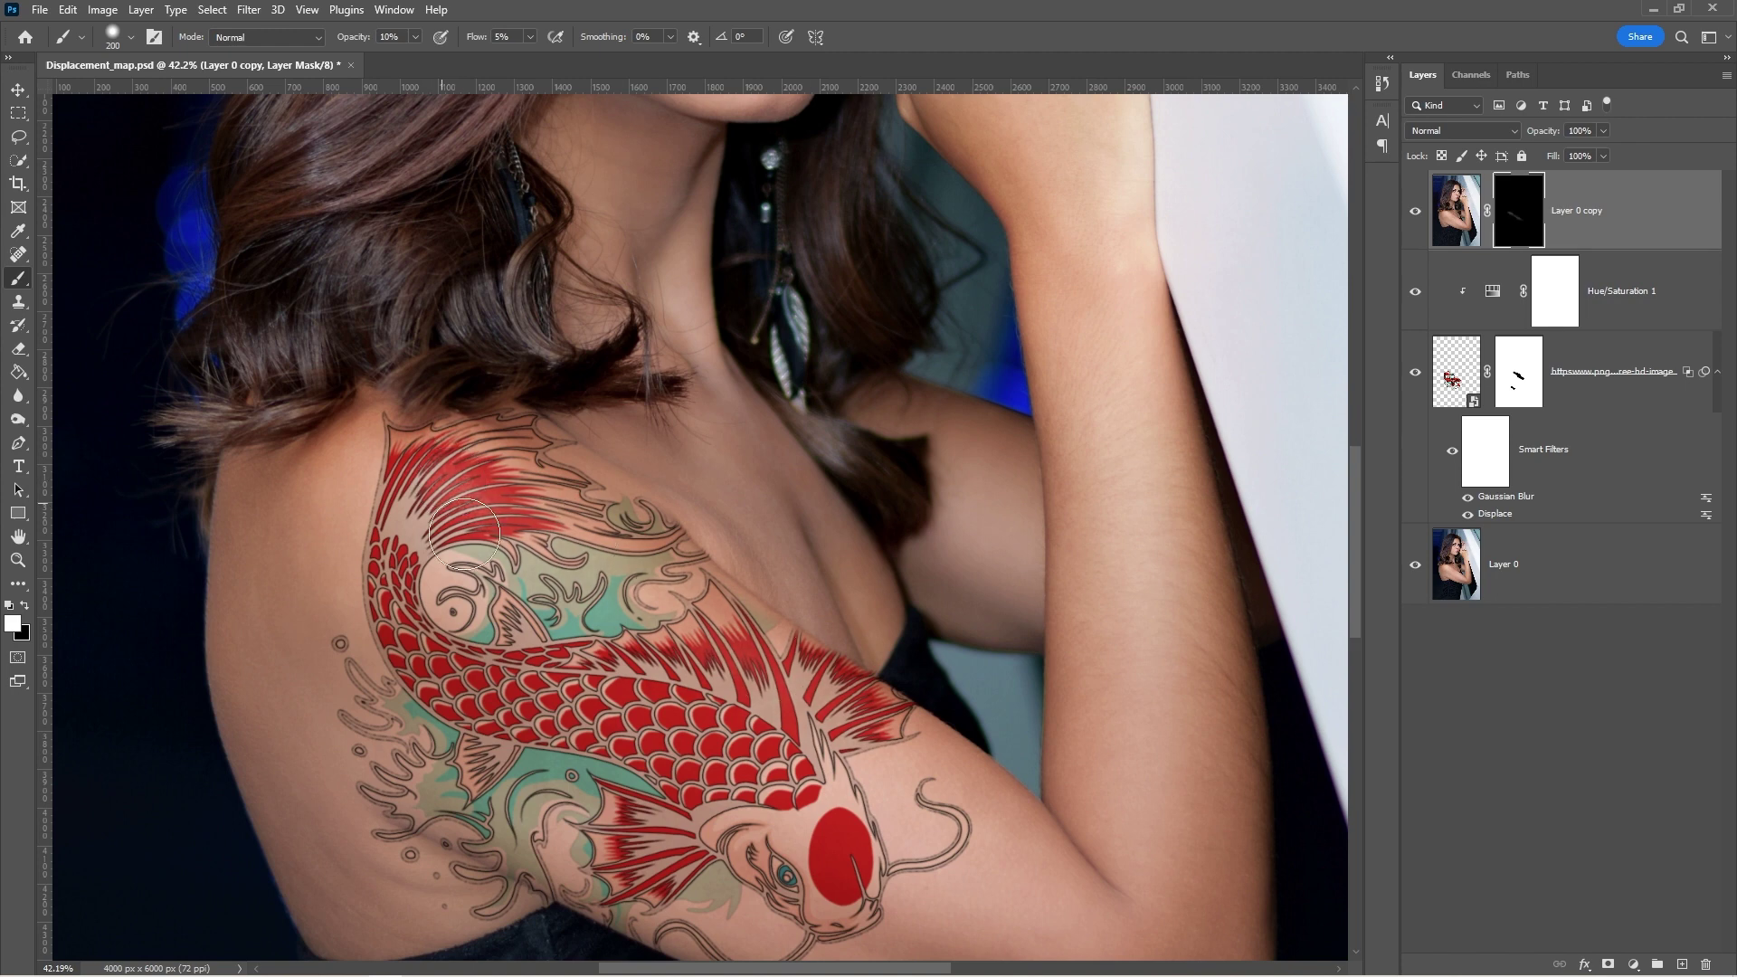
{"action": "left_click", "coordinate": [1415, 212]}
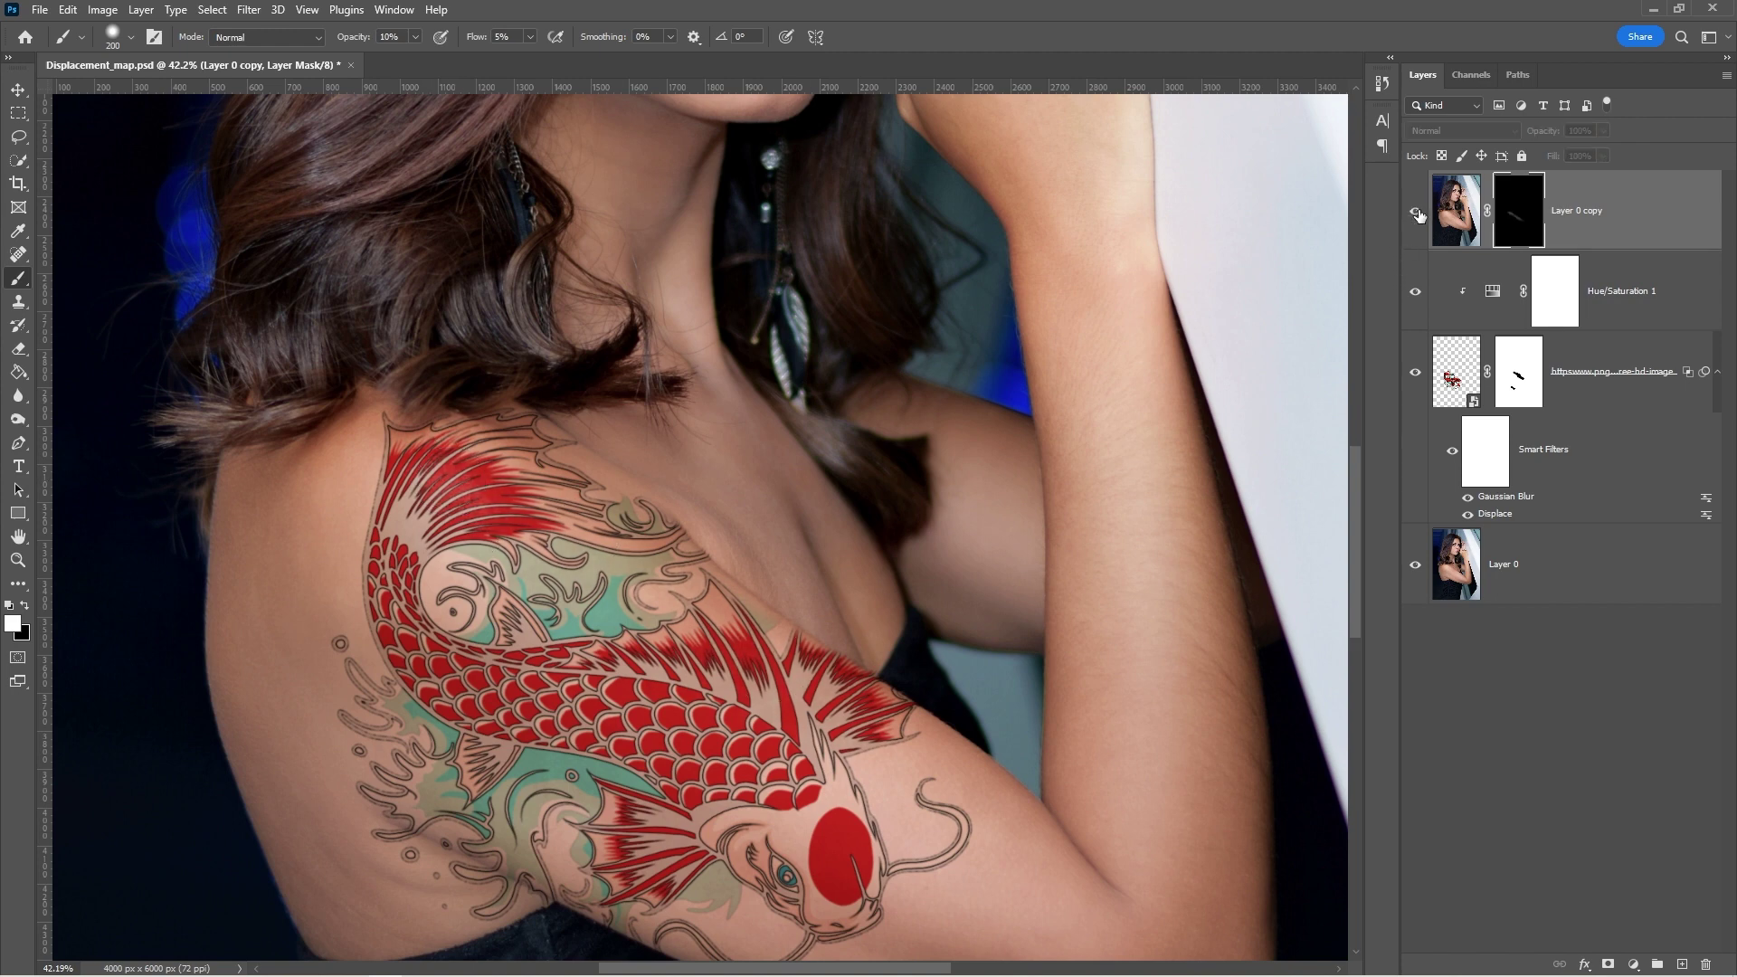
{"action": "left_click", "coordinate": [1416, 212]}
{"action": "left_click", "coordinate": [1416, 211]}
{"action": "left_click", "coordinate": [1415, 211]}
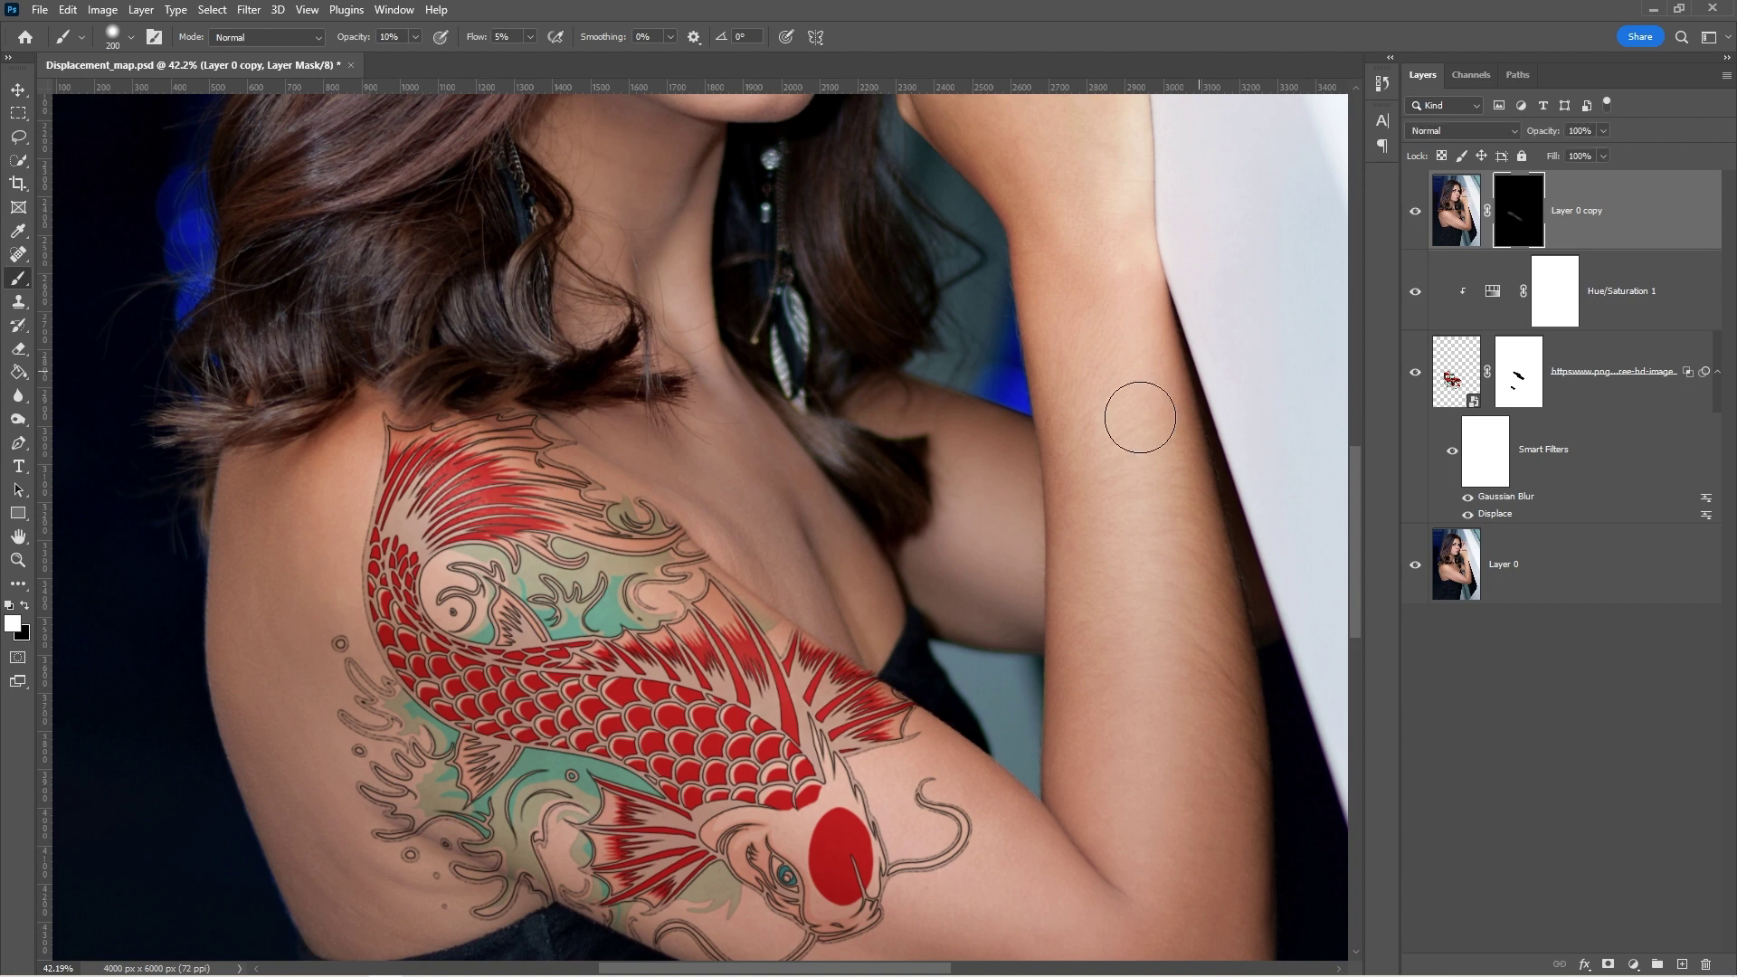
Step: Fit the image on screen and stamp all visible layers into a new merged Layer 1
{"action": "key", "text": "ctrl+0"}
{"action": "key", "text": "v"}
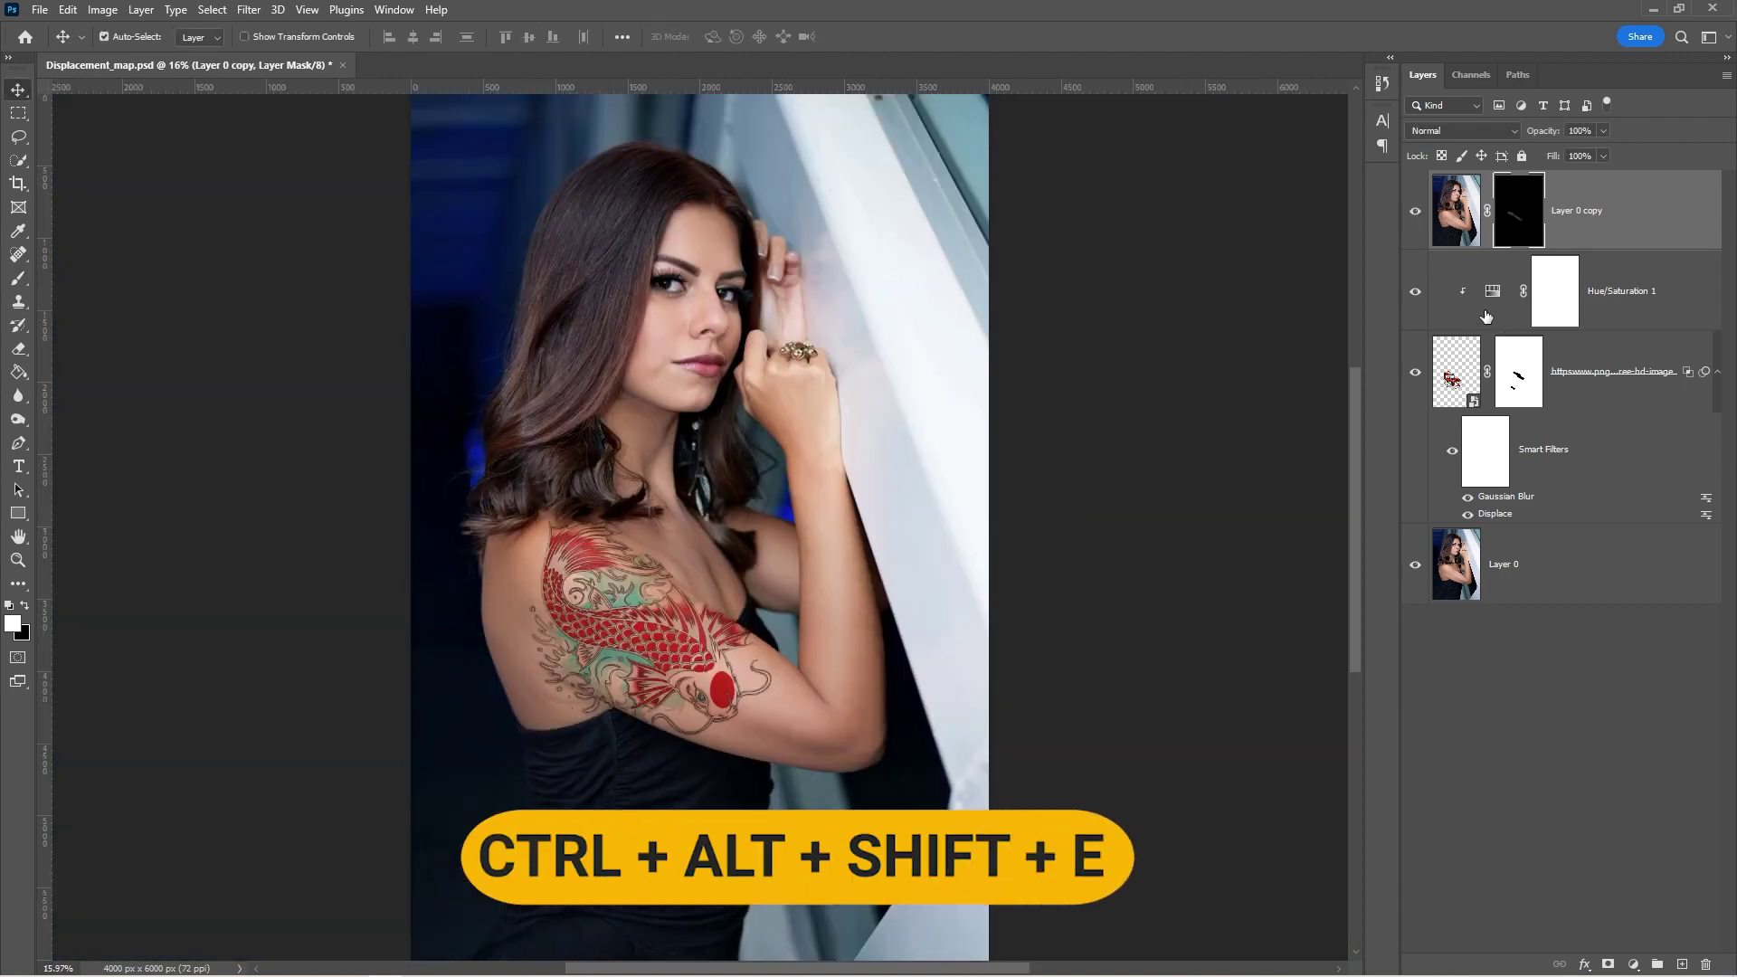
{"action": "key", "text": "ctrl+alt+shift+e"}
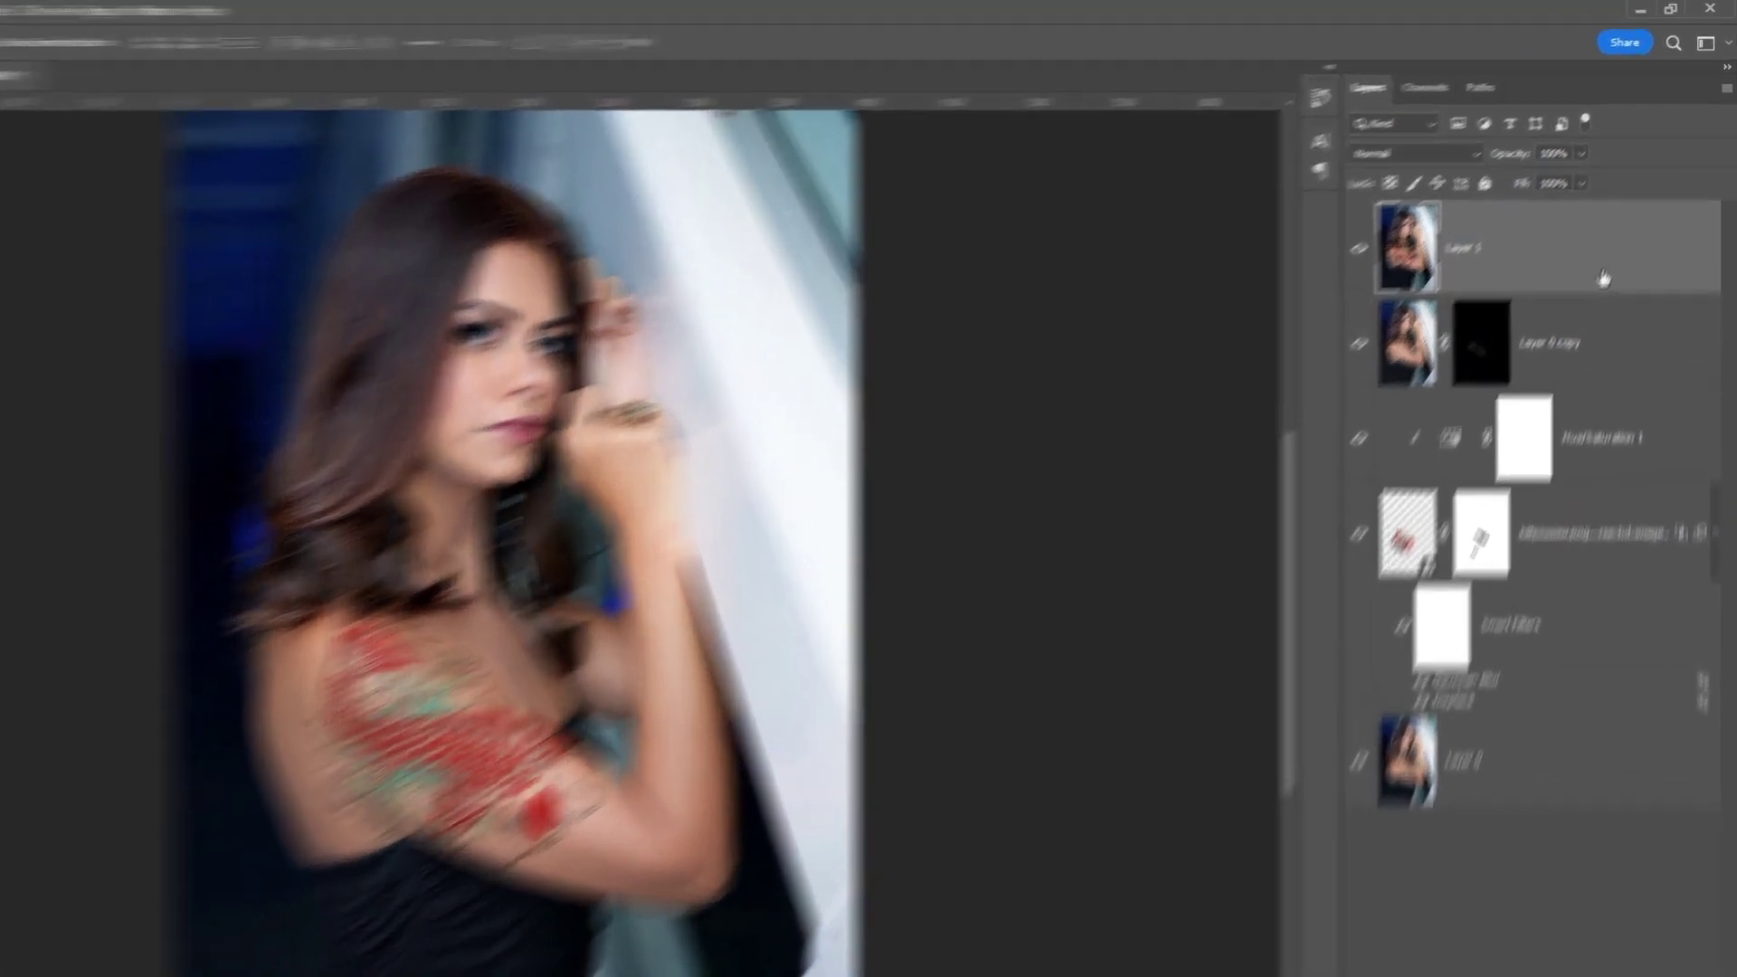
Step: Convert the merged Layer 1 to a smart object and apply the Camera Raw Filter
{"action": "right_click", "coordinate": [1621, 235]}
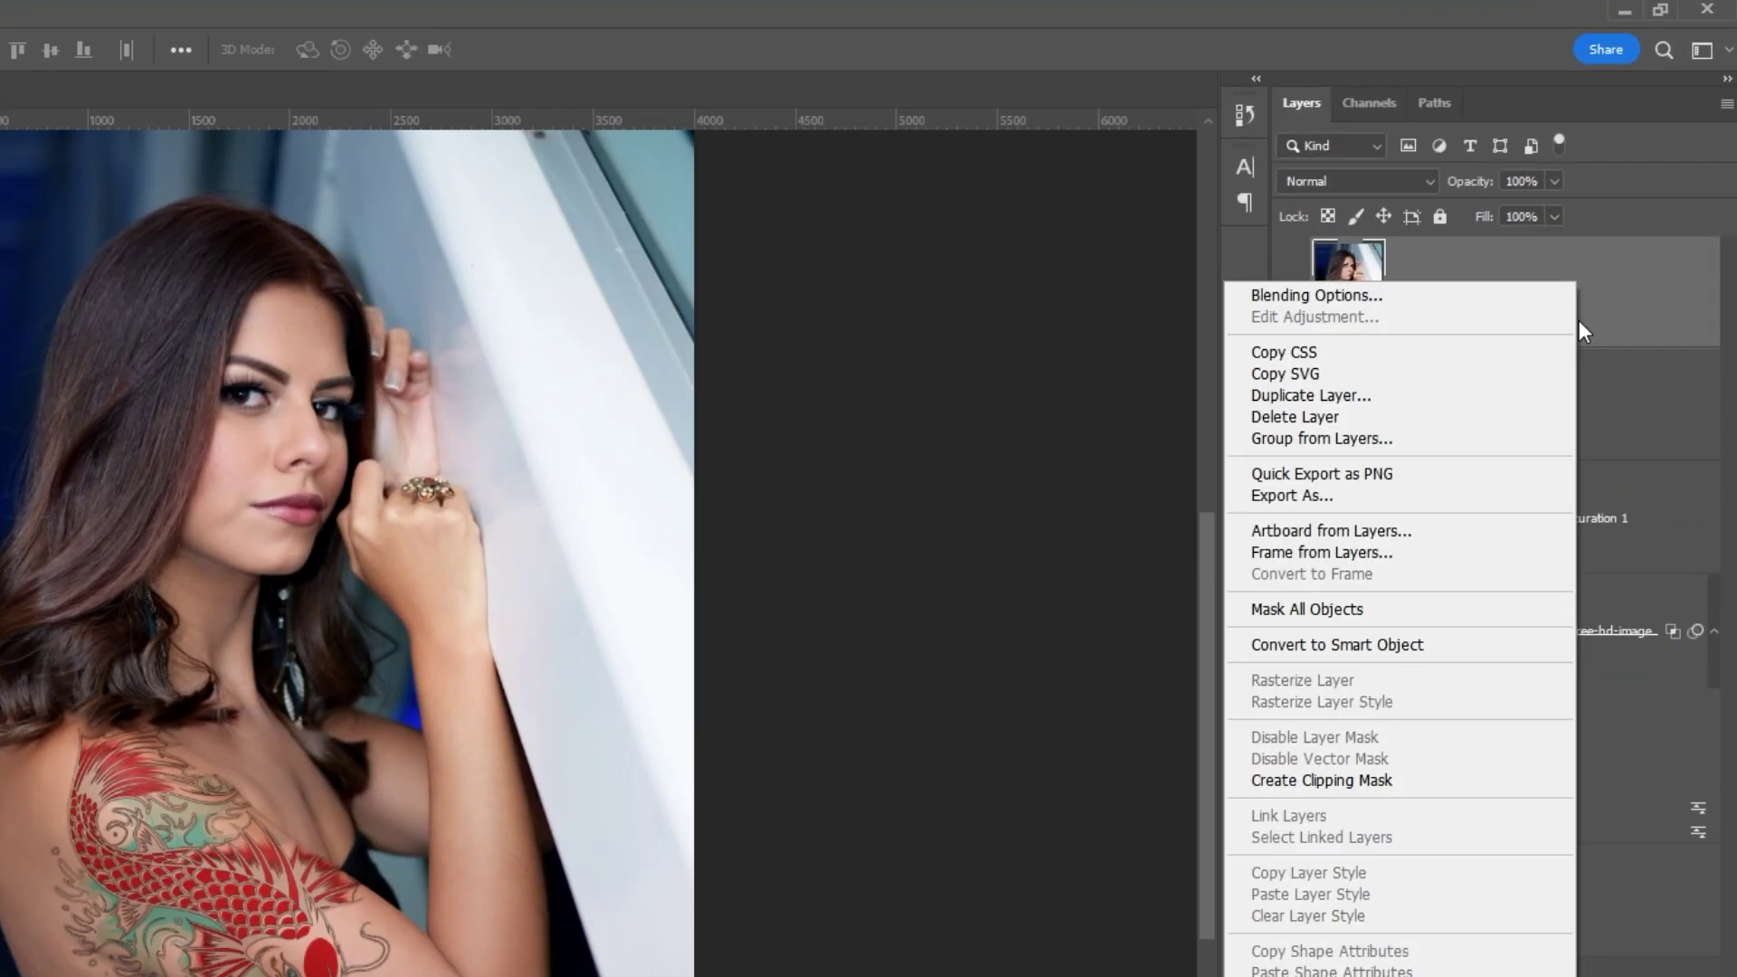
{"action": "left_click", "coordinate": [1425, 646]}
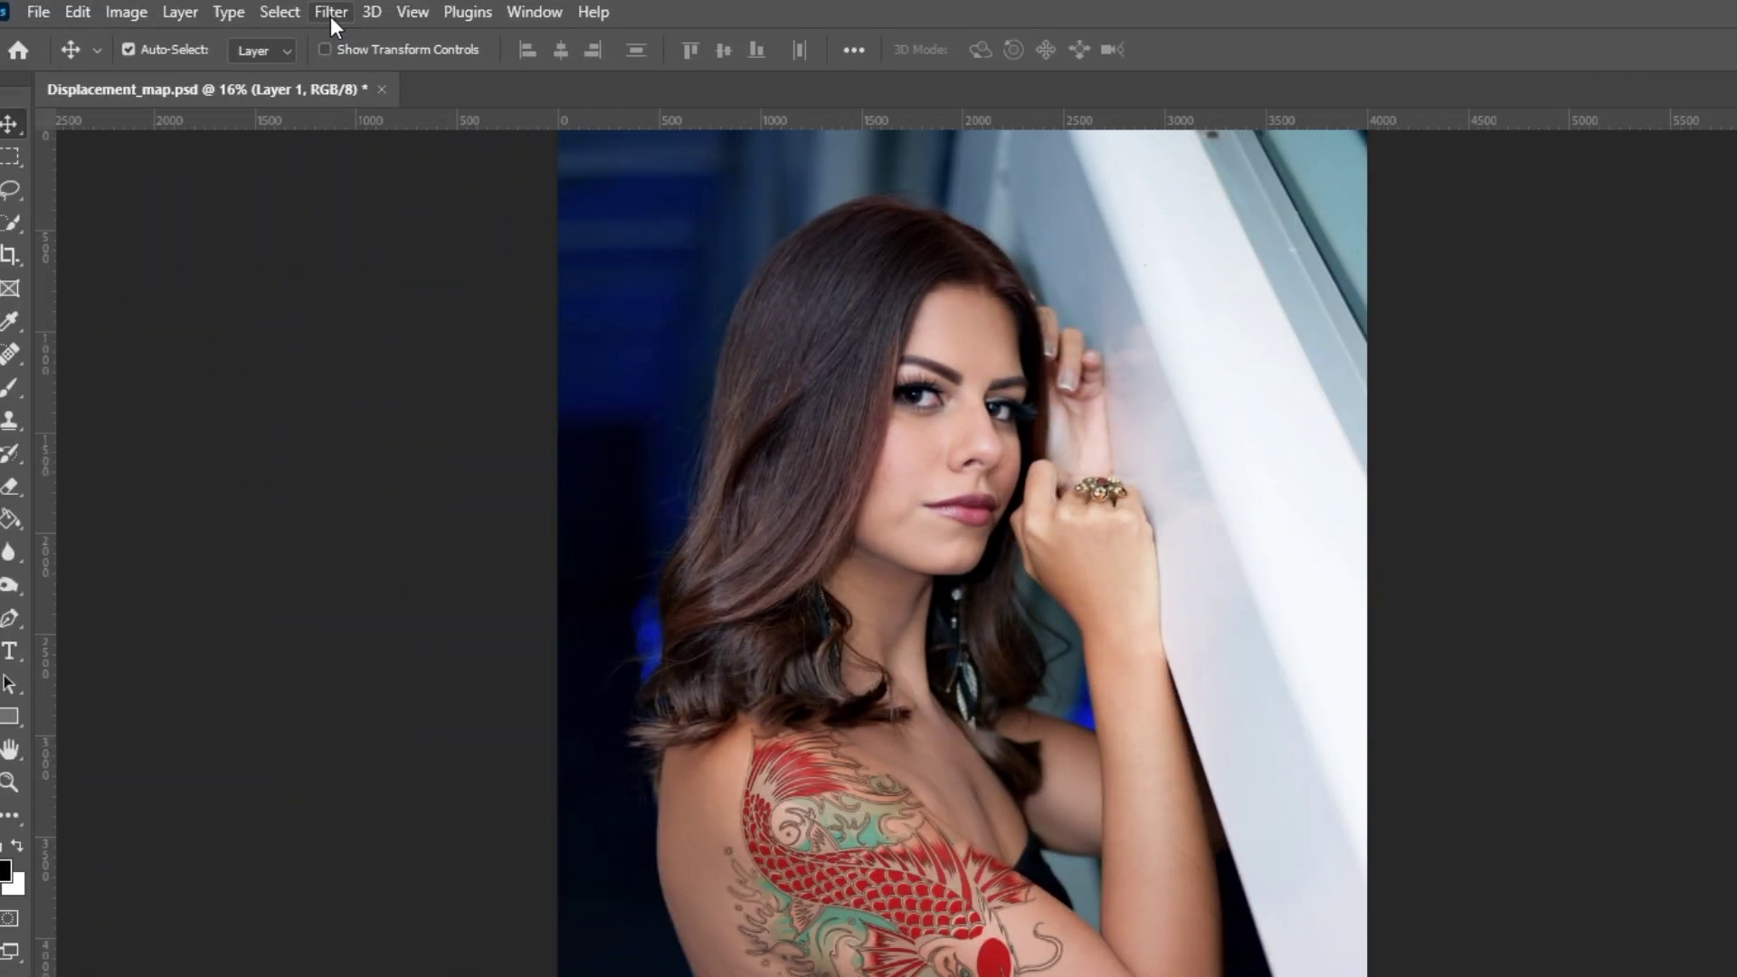
{"action": "left_click", "coordinate": [331, 13]}
{"action": "left_click", "coordinate": [391, 203]}
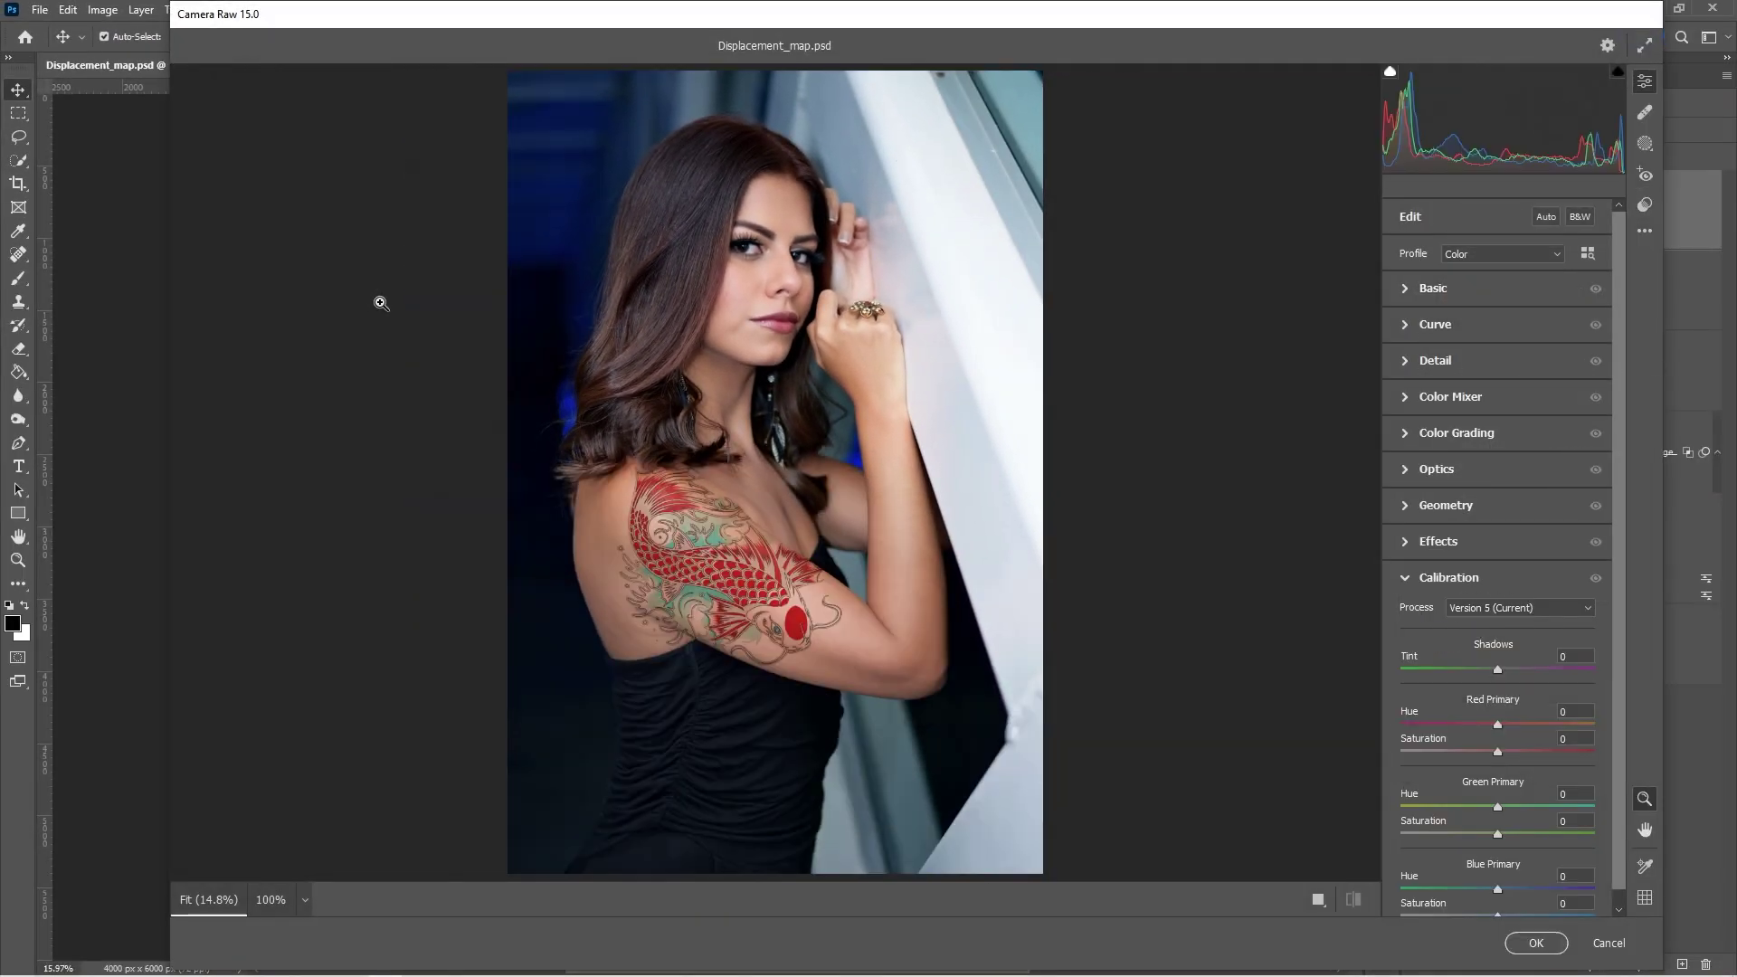
Step: In Basic, set Temperature +10, Contrast +22 and Clarity +12
{"action": "left_click", "coordinate": [1407, 289]}
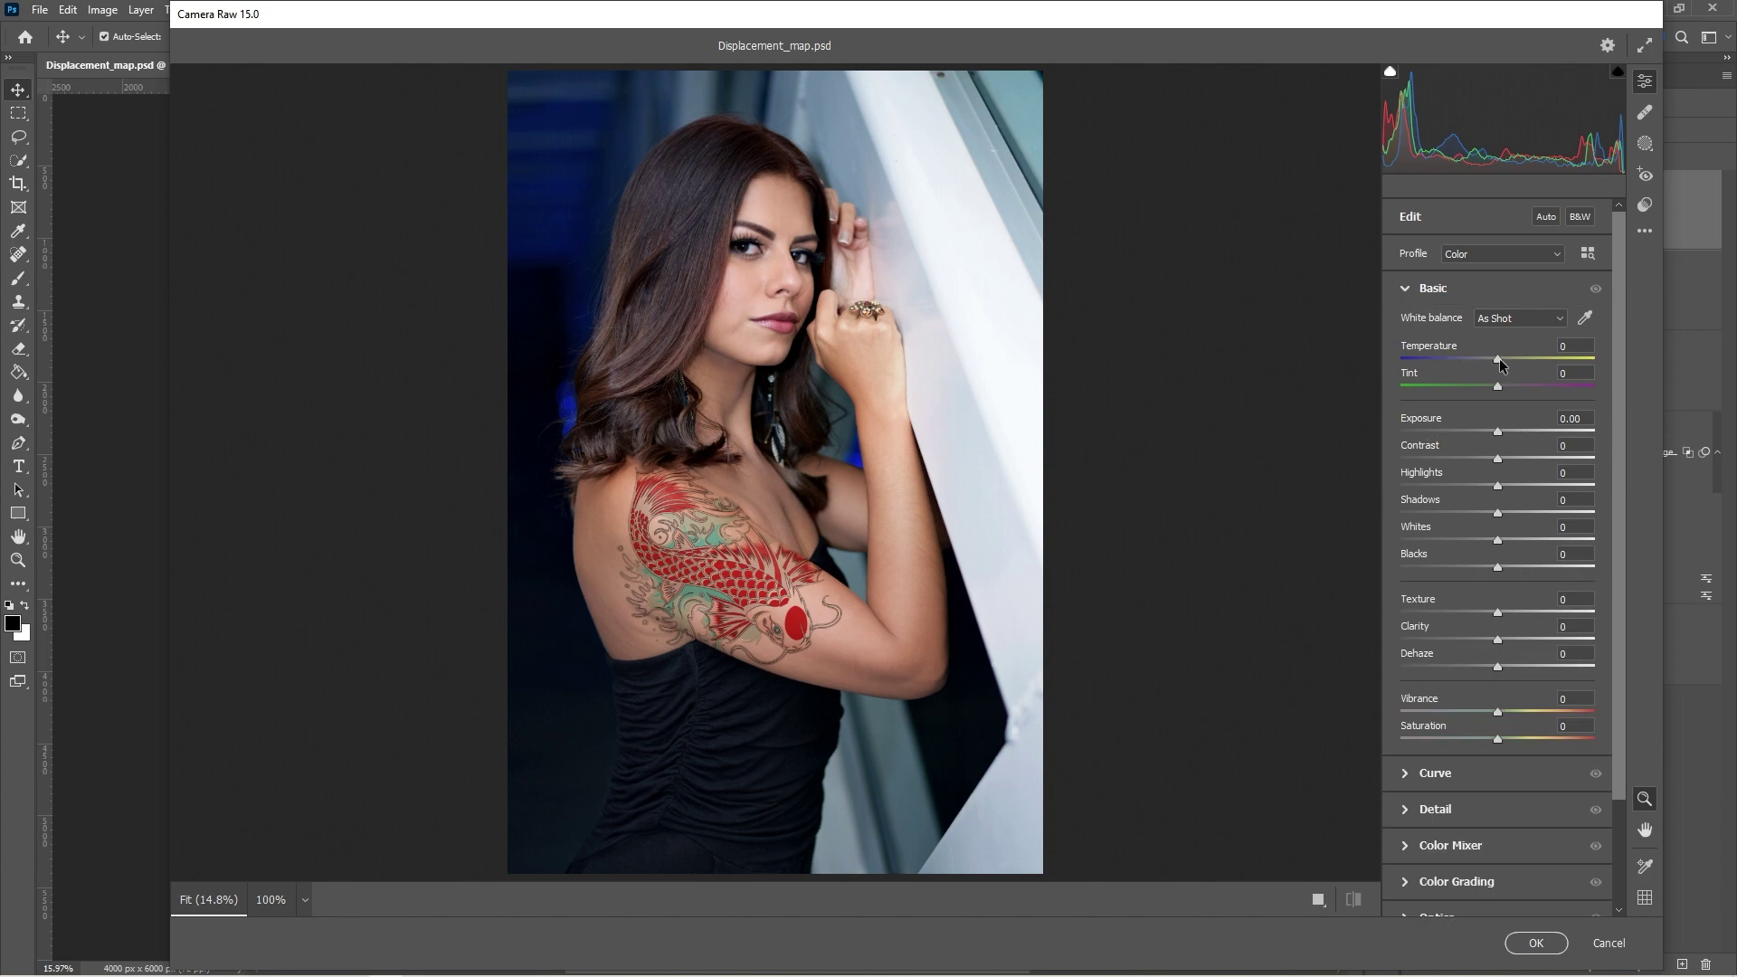
{"action": "left_click_drag", "start_coordinate": [1499, 359], "coordinate": [1509, 360]}
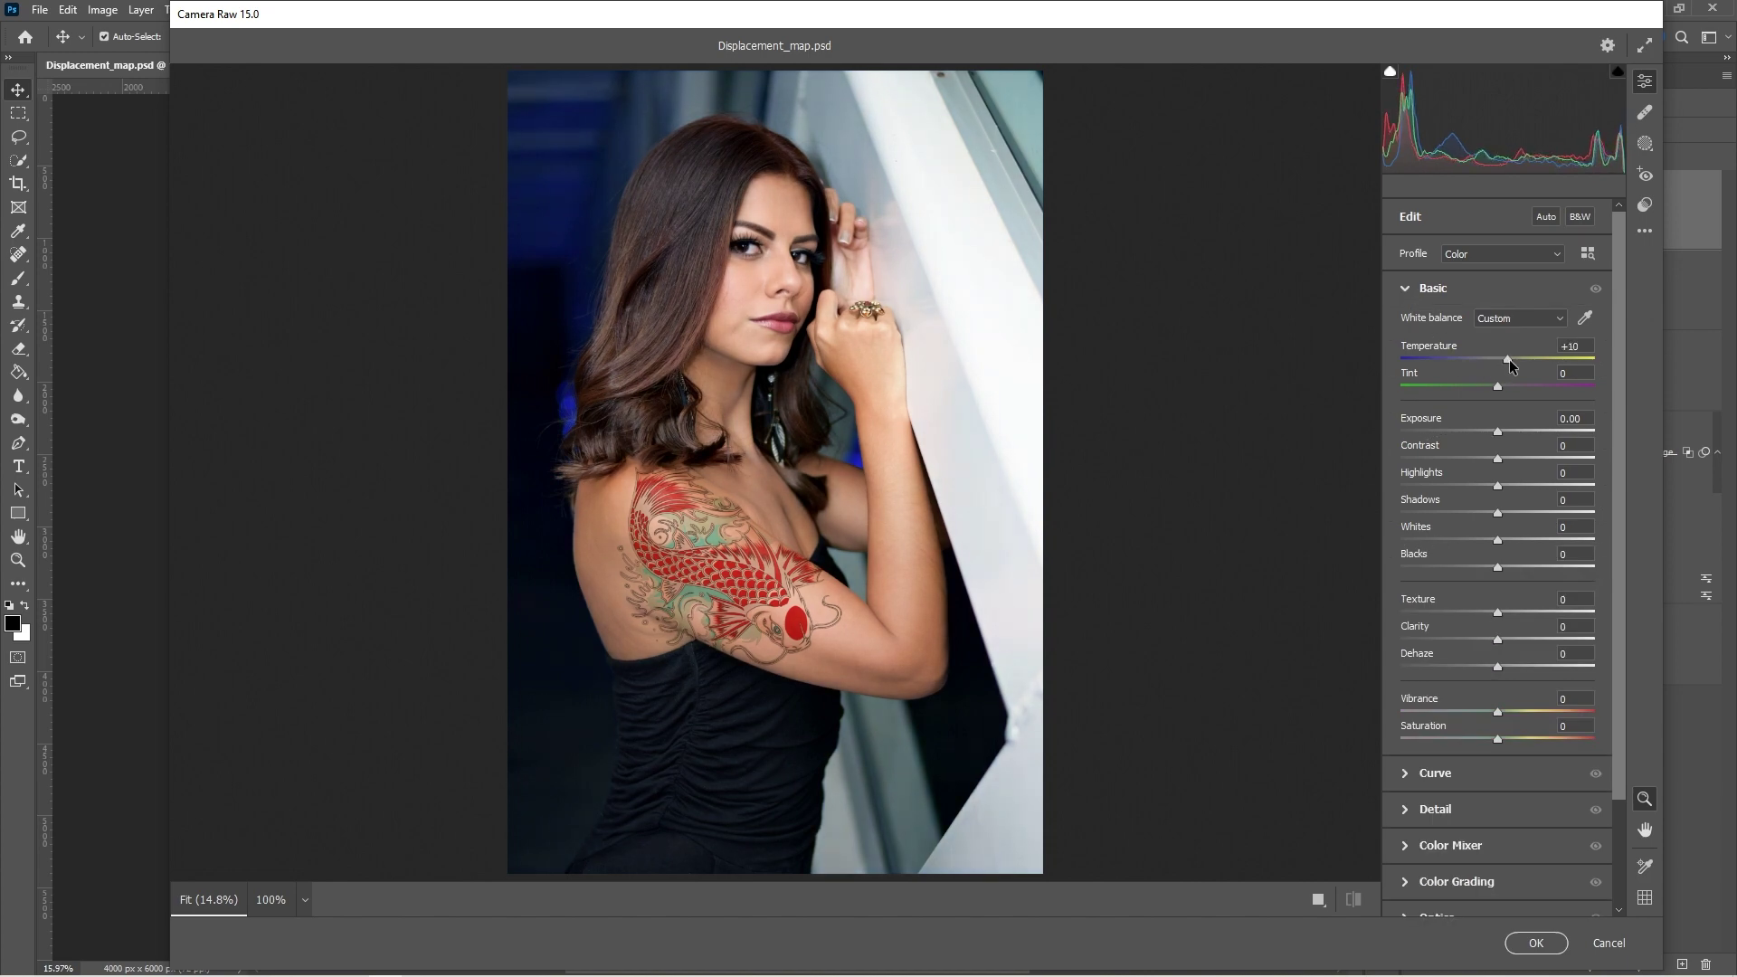
{"action": "left_click_drag", "start_coordinate": [1497, 459], "coordinate": [1518, 461]}
{"action": "left_click_drag", "start_coordinate": [1497, 639], "coordinate": [1510, 642]}
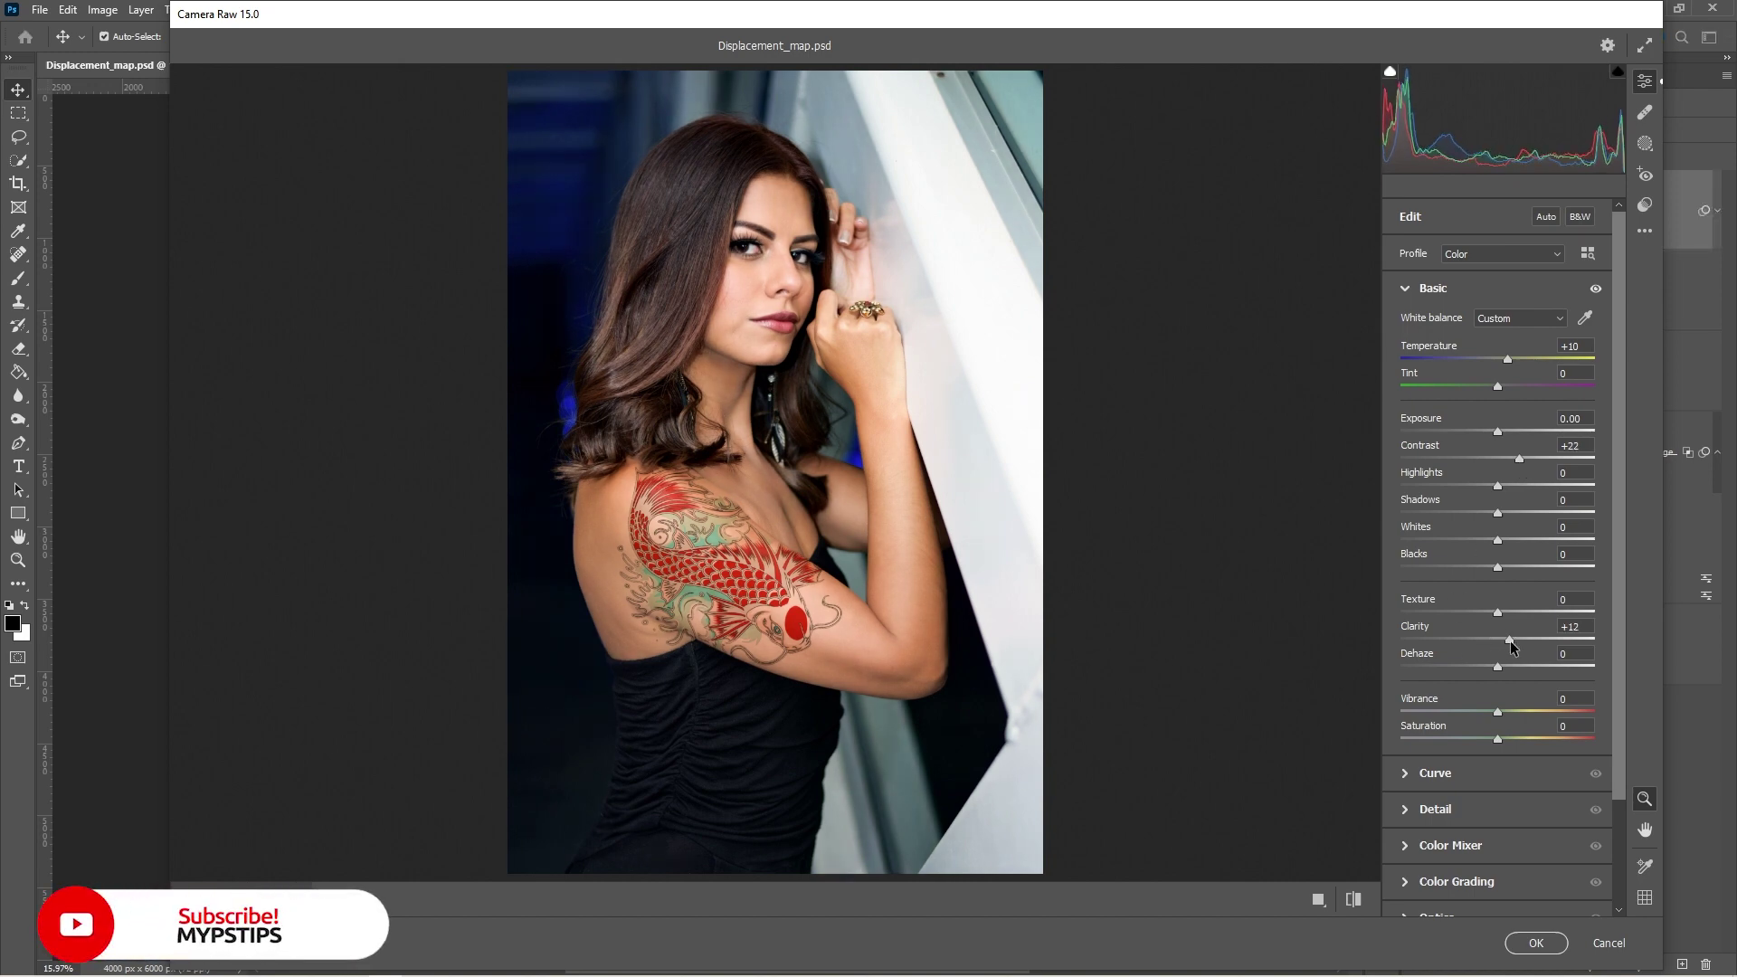
{"action": "left_click", "coordinate": [1405, 288]}
{"action": "left_click", "coordinate": [1405, 288]}
{"action": "left_click", "coordinate": [1406, 289]}
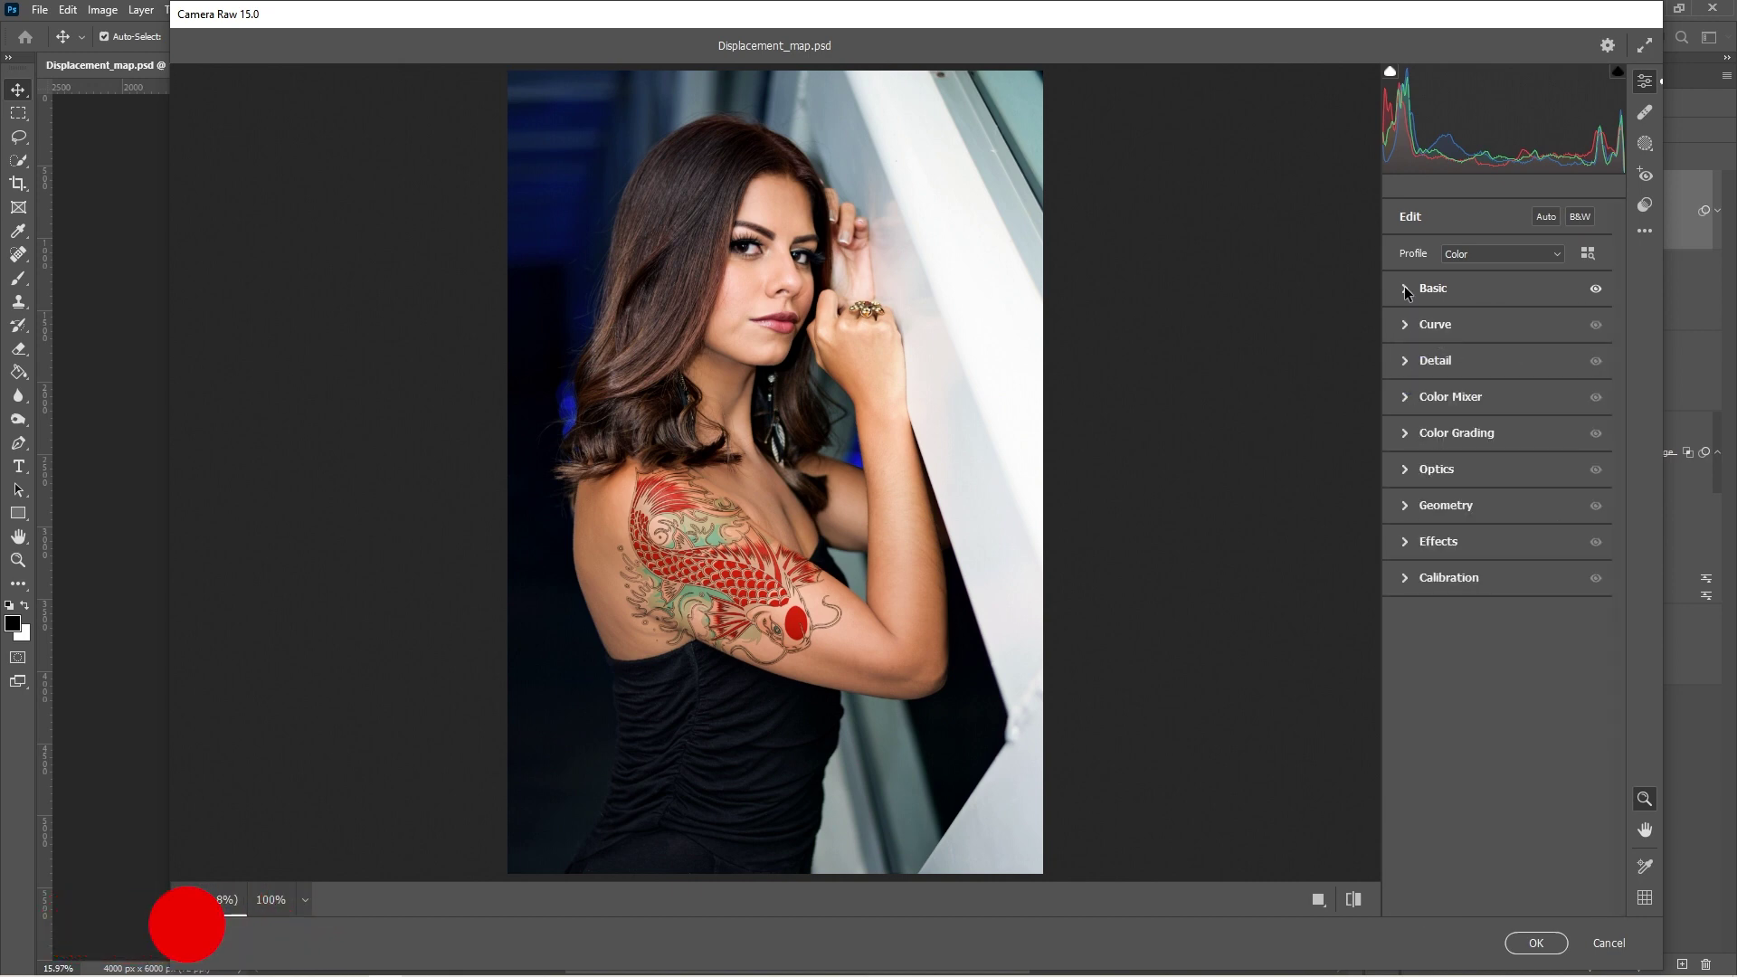
Step: In Effects, set Vignetting to -58 to darken the edges, leaving grain at 0
{"action": "left_click", "coordinate": [1404, 542]}
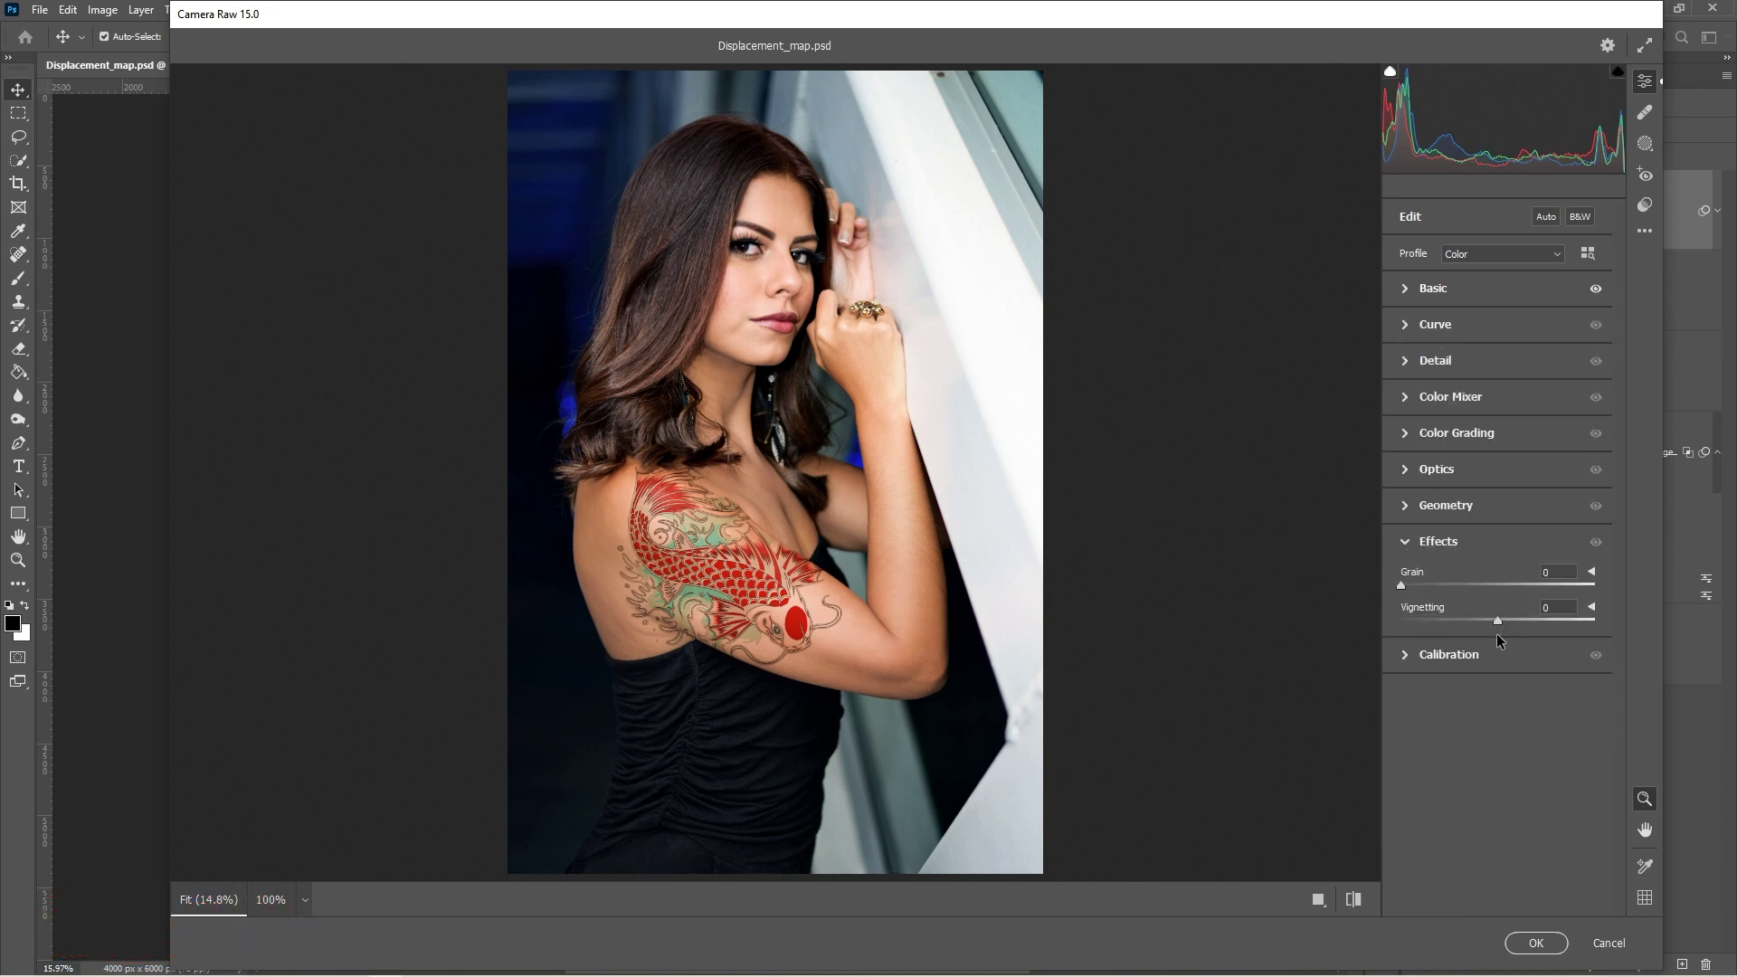
{"action": "left_click_drag", "start_coordinate": [1498, 621], "coordinate": [1441, 619]}
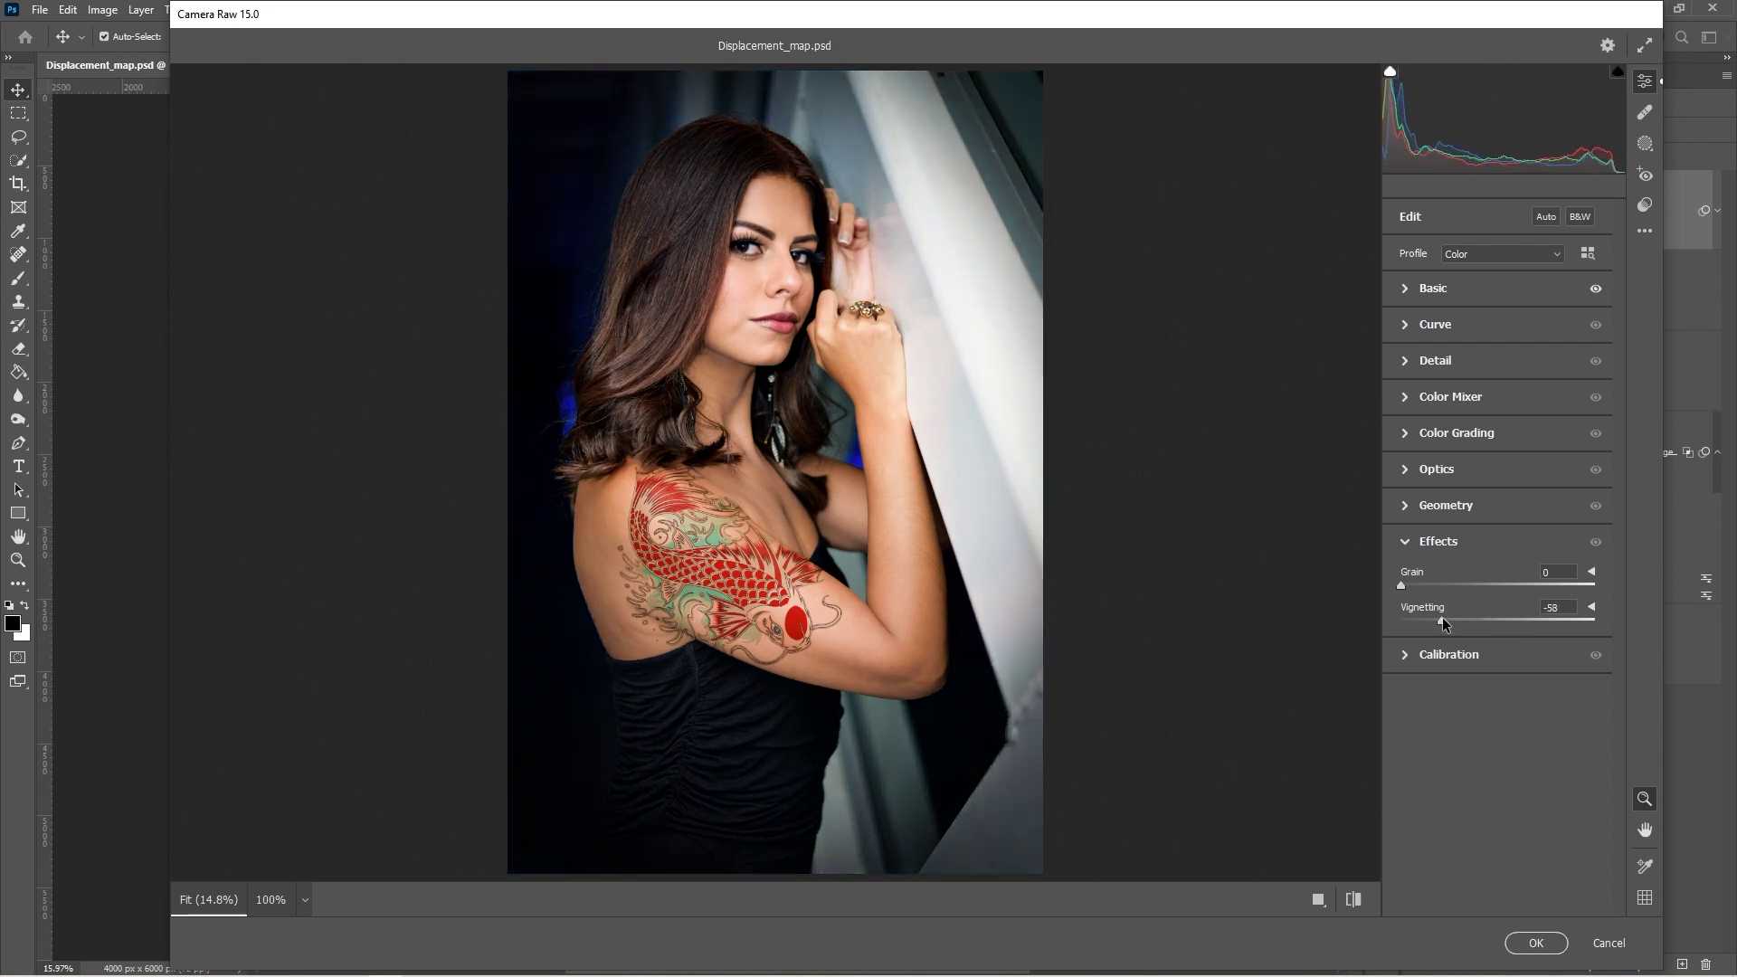
{"action": "left_click", "coordinate": [1405, 545]}
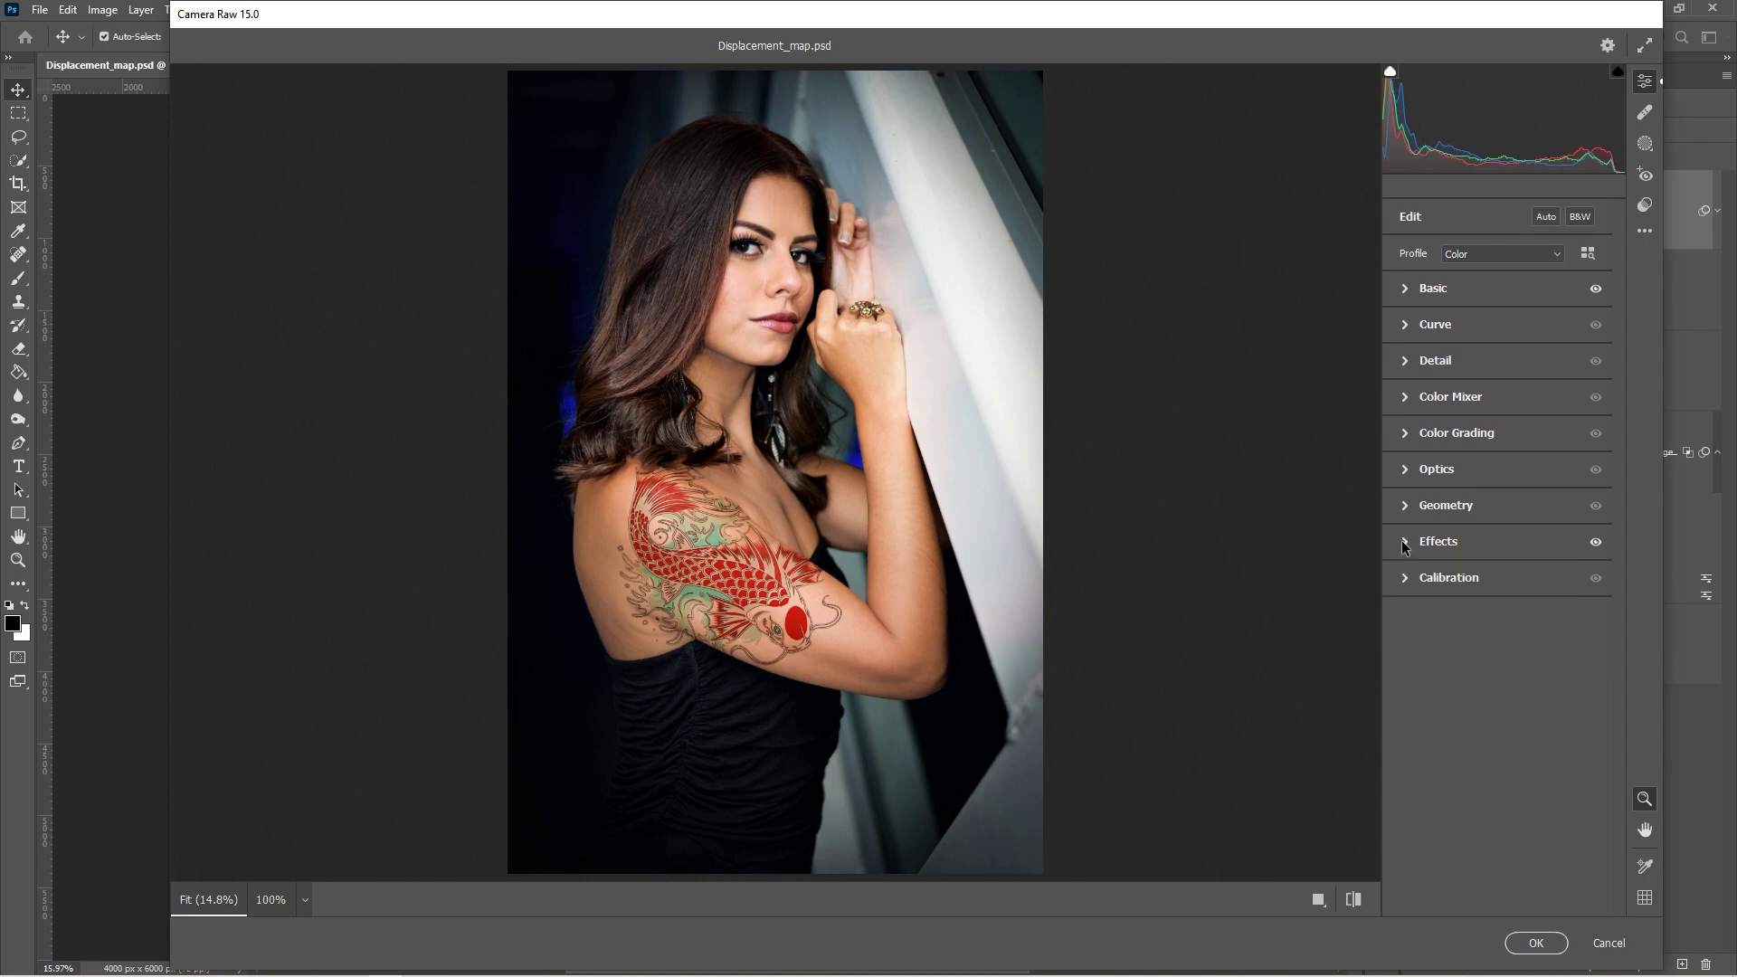